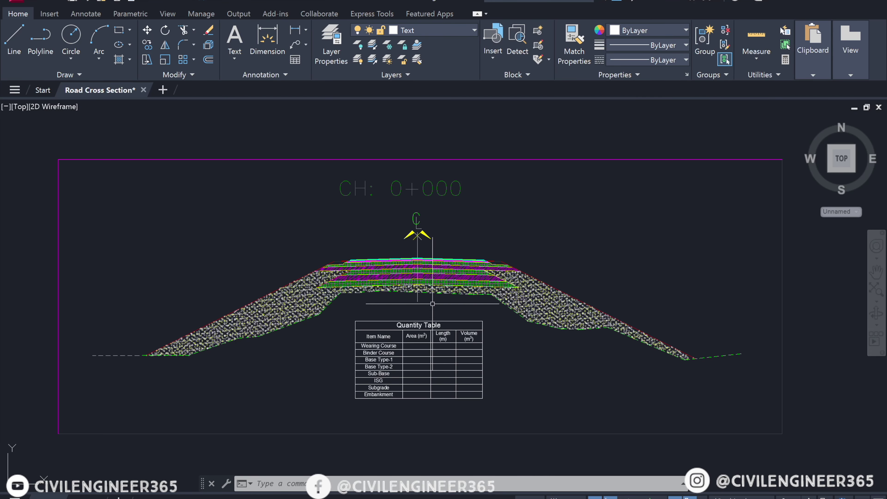
# Start an Object-category field in the Wearing Course area cell B3.
pyautogui.scroll(4, 411, 365)
pyautogui.moveTo(417, 321); pyautogui.dragTo(419, 373, button='middle')
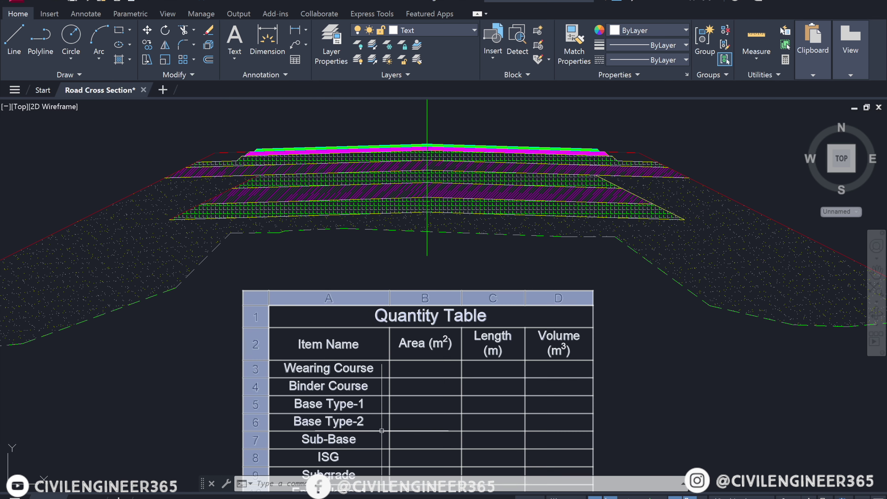
pyautogui.click(405, 370)
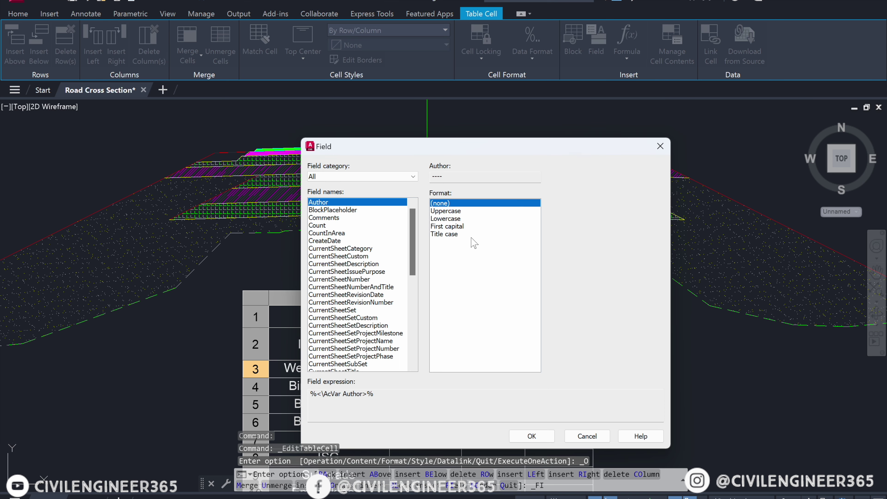
pyautogui.click(360, 176)
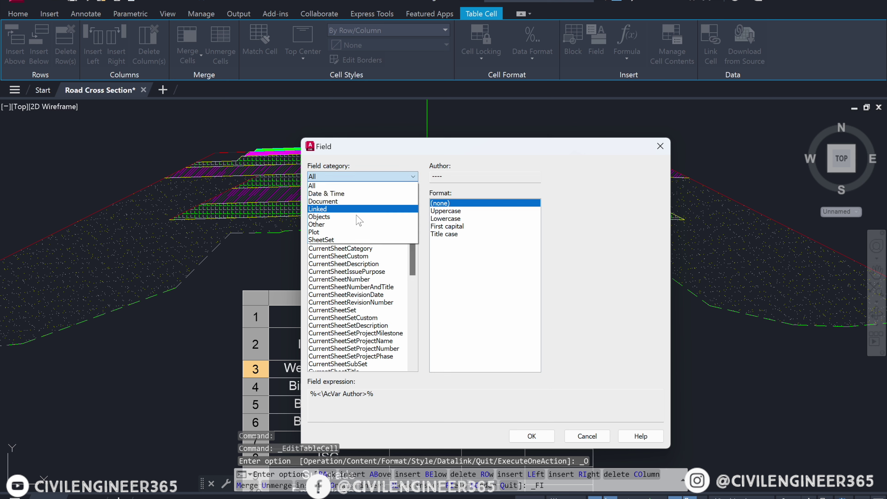
pyautogui.click(345, 218)
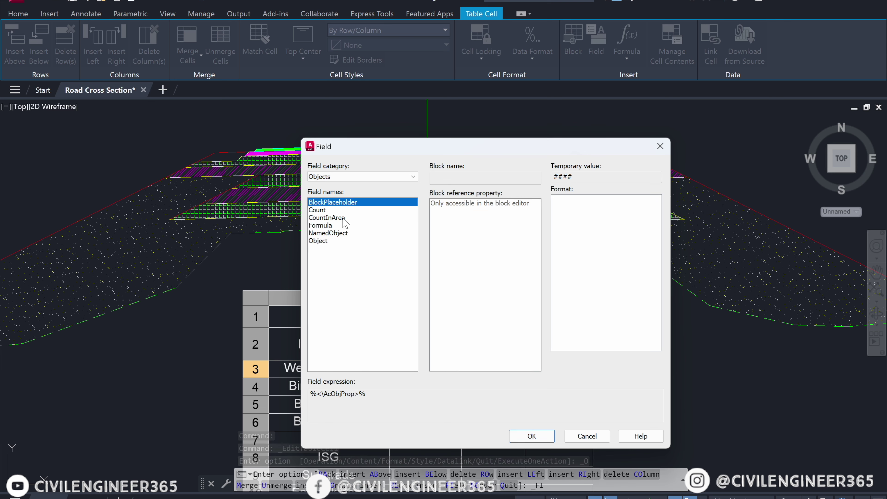
pyautogui.click(325, 241)
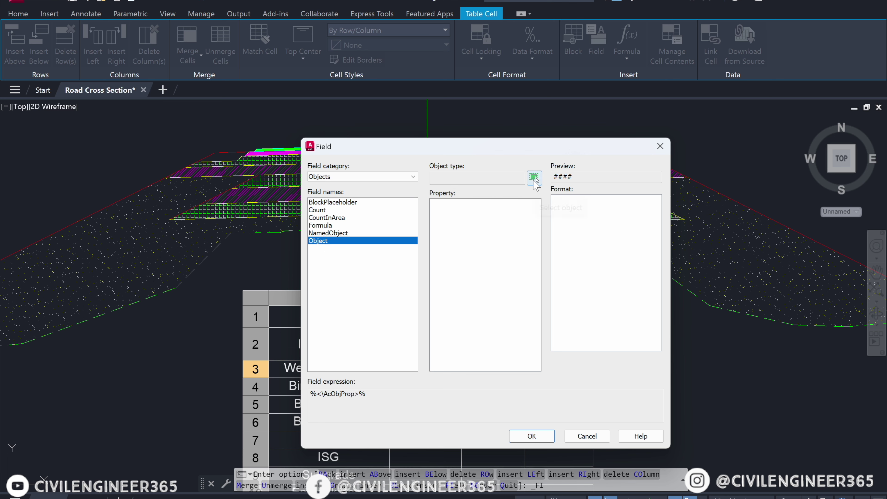
# Link the field to the green wearing-course hatch's Area at 0.000 precision.
pyautogui.click(534, 178)
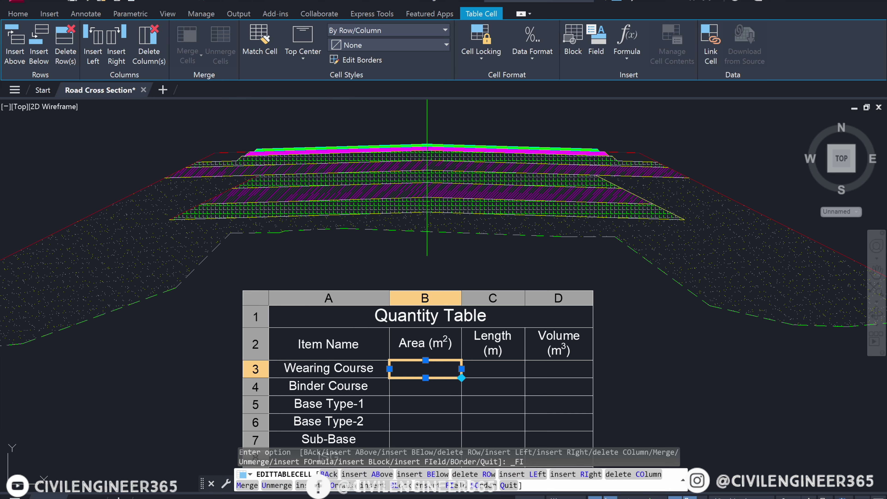
pyautogui.scroll(5, 435, 151)
pyautogui.scroll(2, 406, 193)
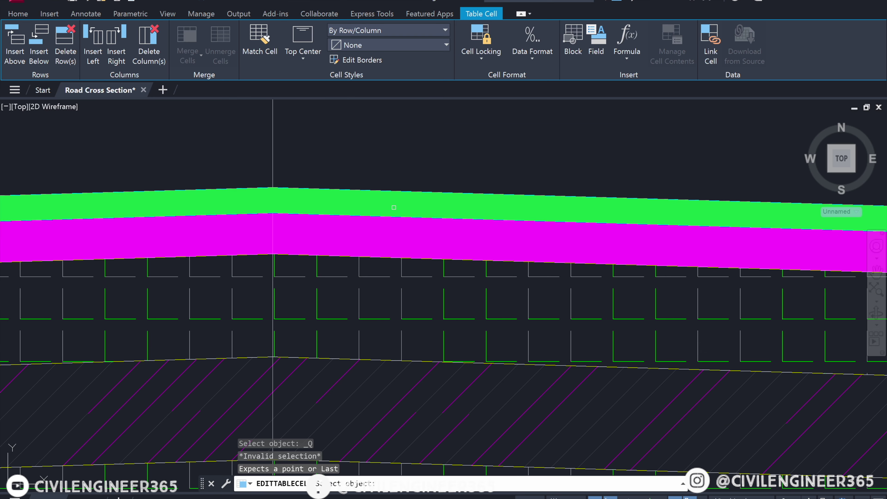
pyautogui.click(392, 202)
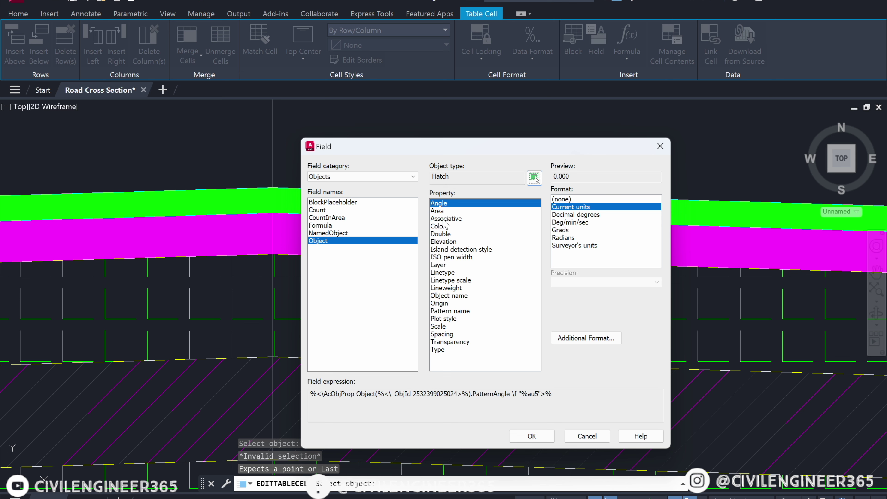
pyautogui.click(442, 212)
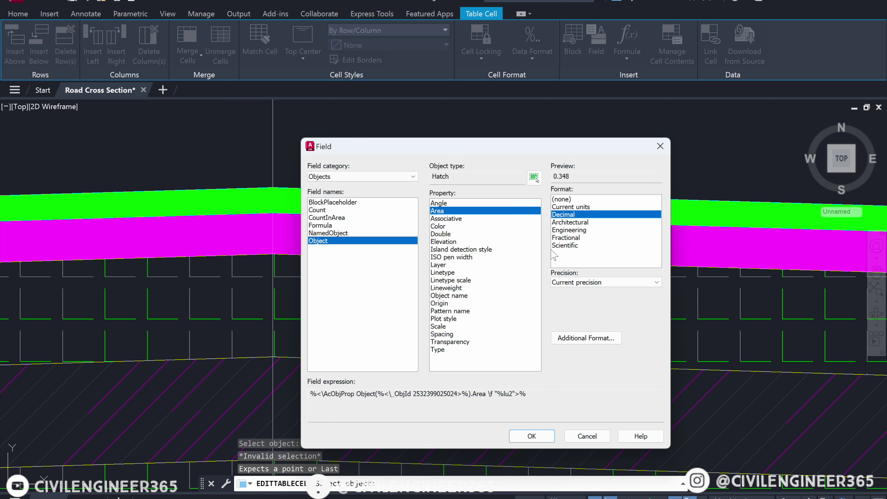
pyautogui.click(642, 284)
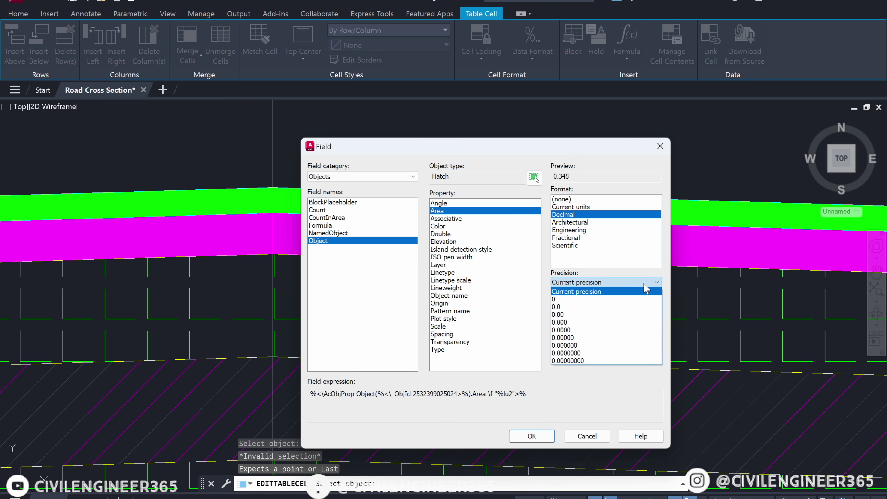
pyautogui.click(574, 323)
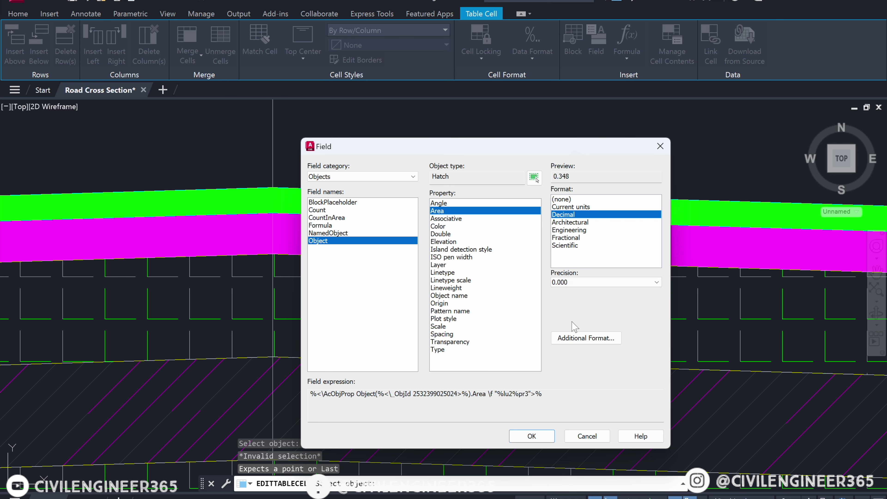
pyautogui.click(540, 440)
# Leave cell editing with 0.348 showing in the Wearing Course area cell.
pyautogui.scroll(-10, 489, 307)
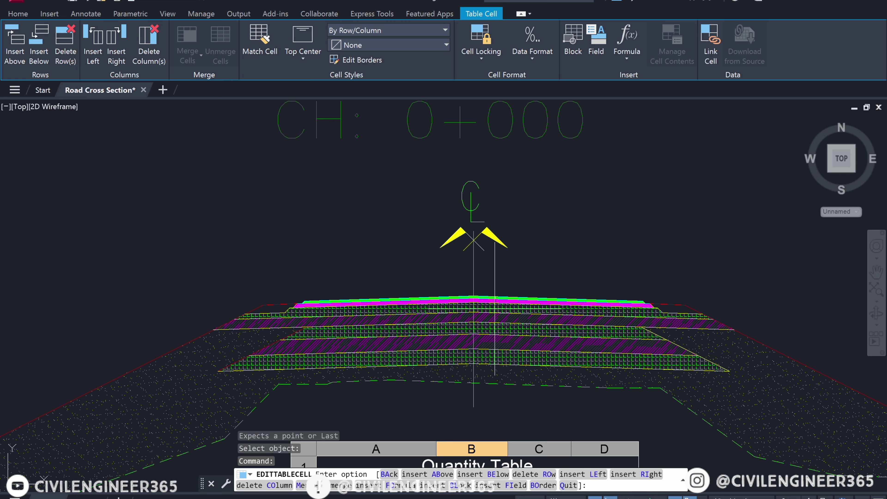
pyautogui.scroll(2, 496, 451)
pyautogui.scroll(2, 496, 451)
pyautogui.scroll(3, 489, 385)
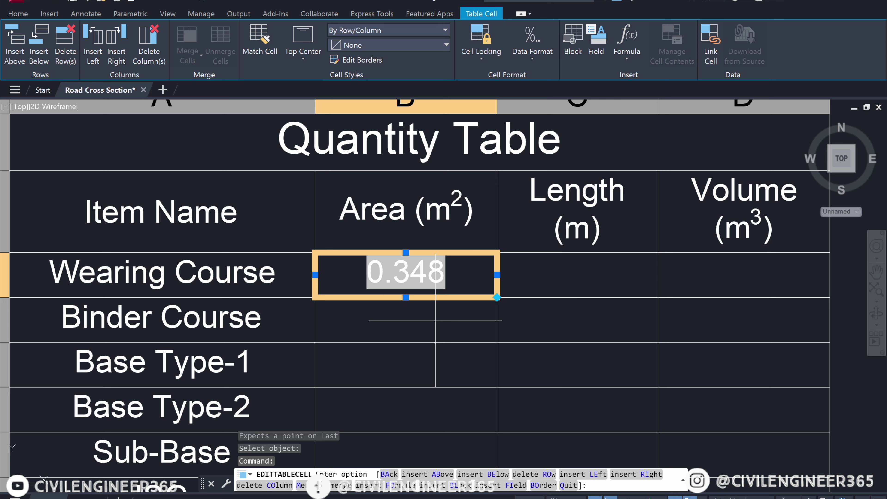
pyautogui.press('Escape')
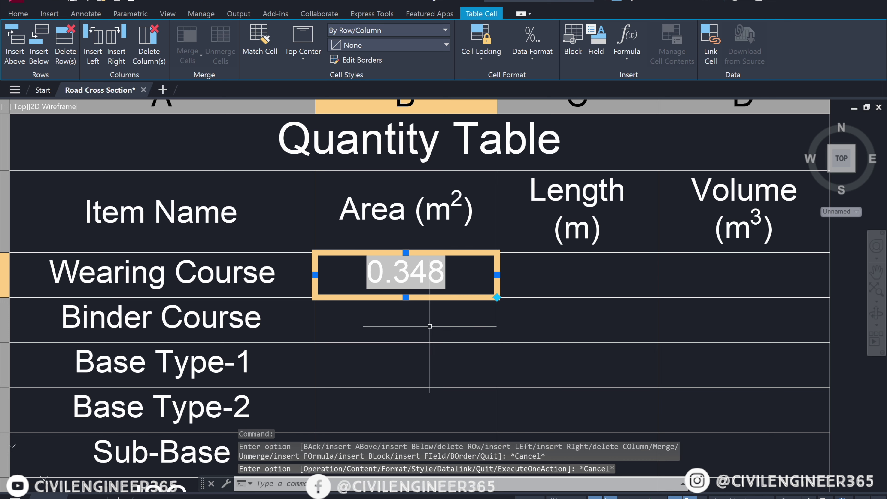
pyautogui.press('Escape')
pyautogui.press('Escape')
pyautogui.click(437, 320)
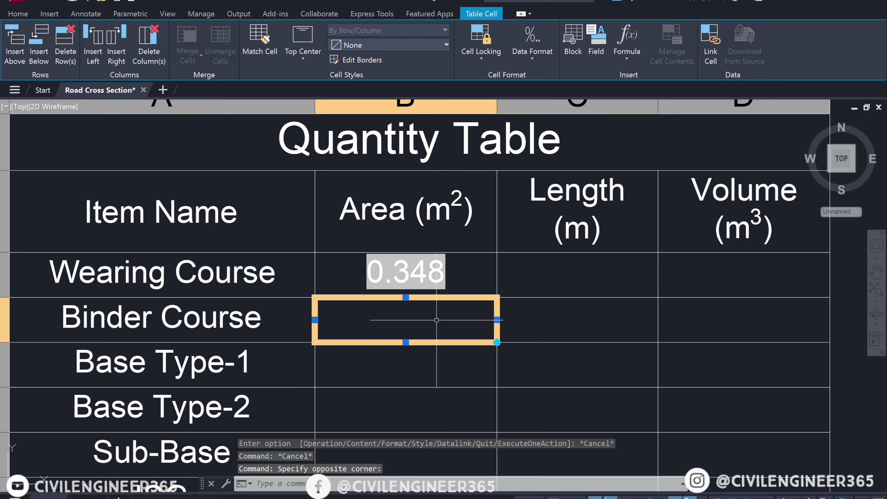
# Insert a field linking the Binder Course cell to the magenta hatch's Area.
pyautogui.click(598, 40)
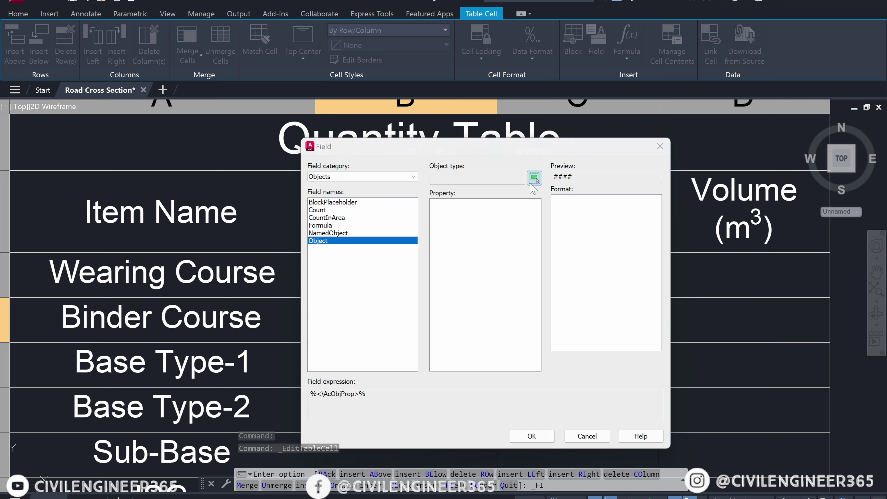
pyautogui.click(533, 177)
pyautogui.scroll(-3, 500, 286)
pyautogui.scroll(-3, 489, 244)
pyautogui.scroll(2, 454, 227)
pyautogui.scroll(5, 439, 254)
pyautogui.scroll(4, 439, 254)
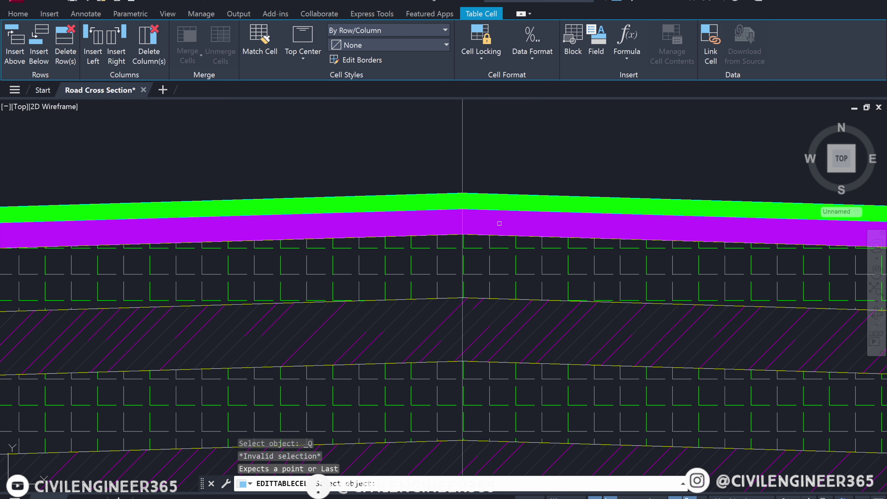
pyautogui.click(500, 224)
pyautogui.click(441, 211)
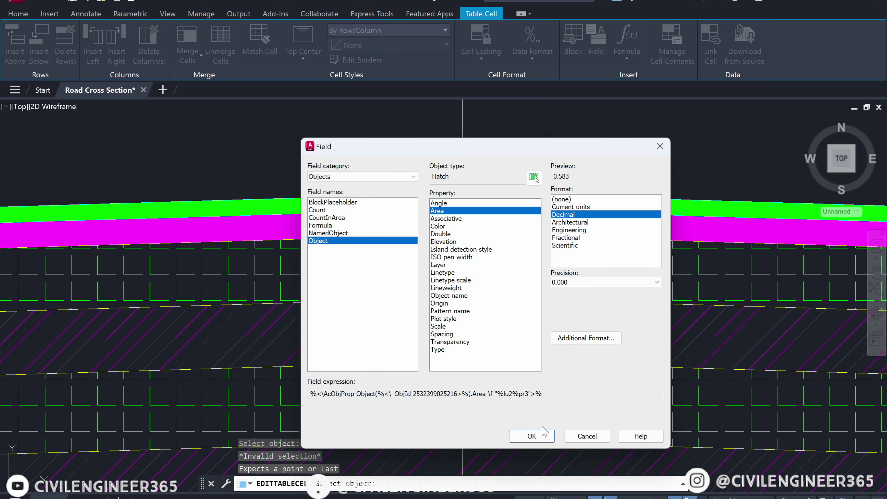
pyautogui.click(541, 435)
# Bring the Quantity Table back into view and exit cell editing, showing 0.583.
pyautogui.scroll(-5, 503, 391)
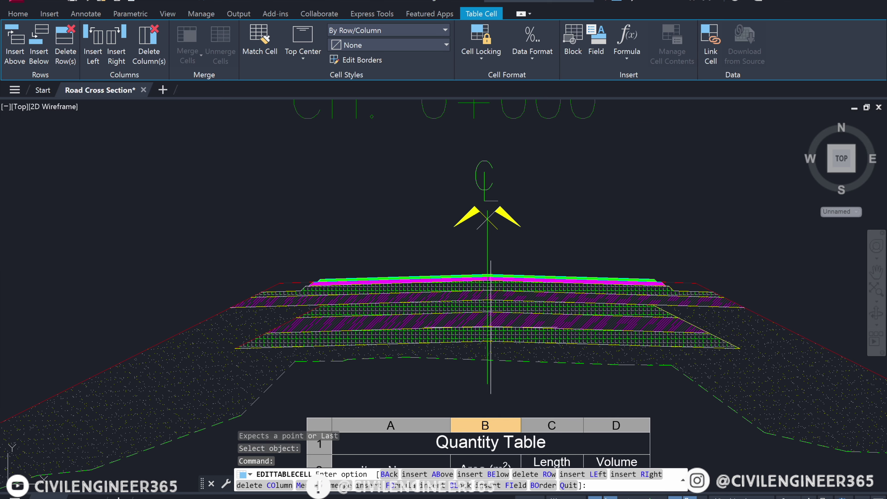
pyautogui.moveTo(503, 392); pyautogui.dragTo(490, 192, button='middle')
pyautogui.scroll(2, 486, 335)
pyautogui.scroll(3, 484, 343)
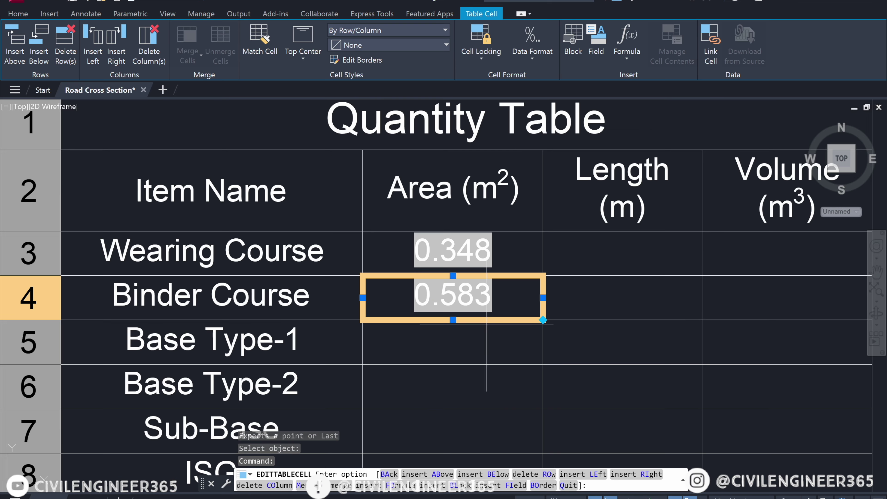
pyautogui.press('Escape')
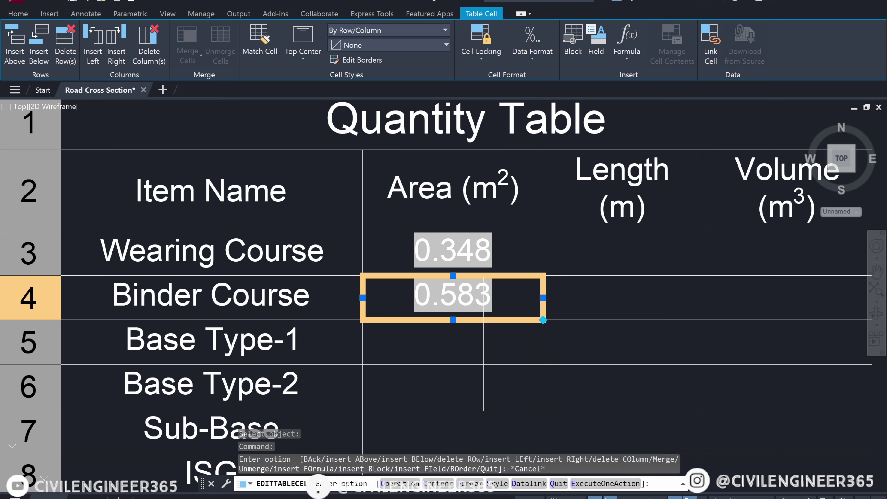
pyautogui.press('Escape')
pyautogui.press('Escape')
pyautogui.click(491, 337)
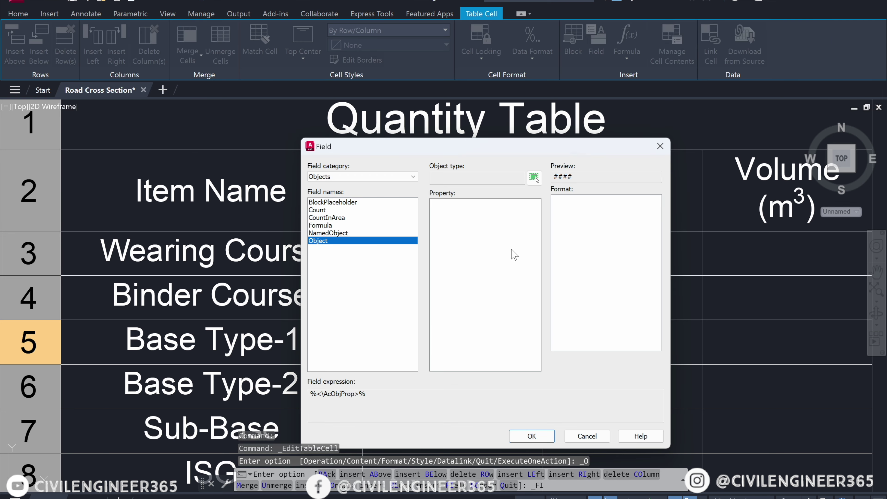
# Link cell B5 to the Base Type-1 hatch's Area as a decimal field.
pyautogui.click(534, 177)
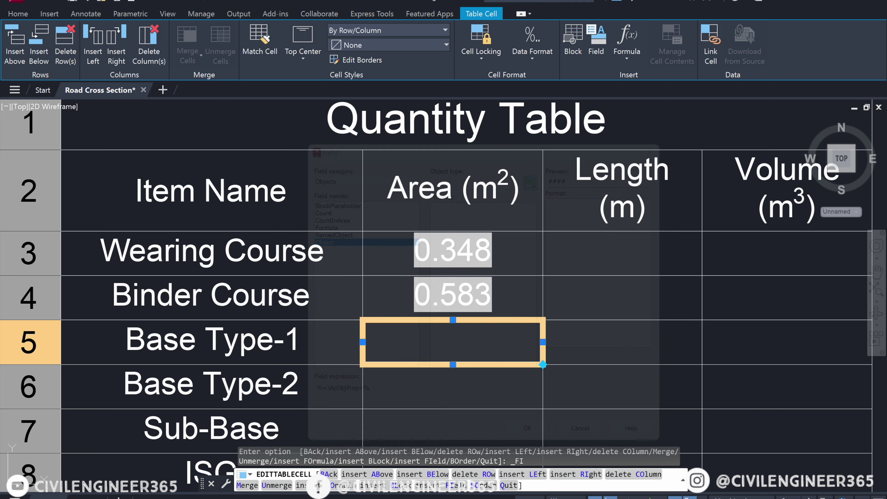
pyautogui.scroll(-5, 485, 189)
pyautogui.scroll(3, 485, 189)
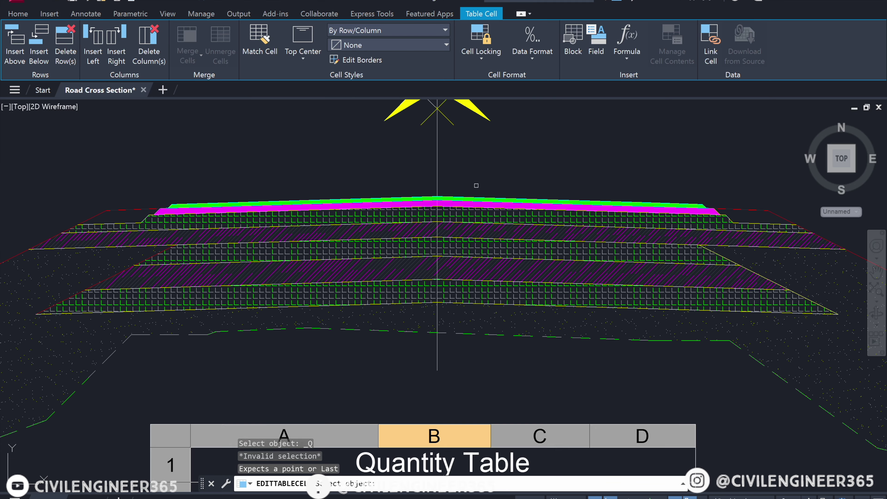
pyautogui.scroll(2, 454, 197)
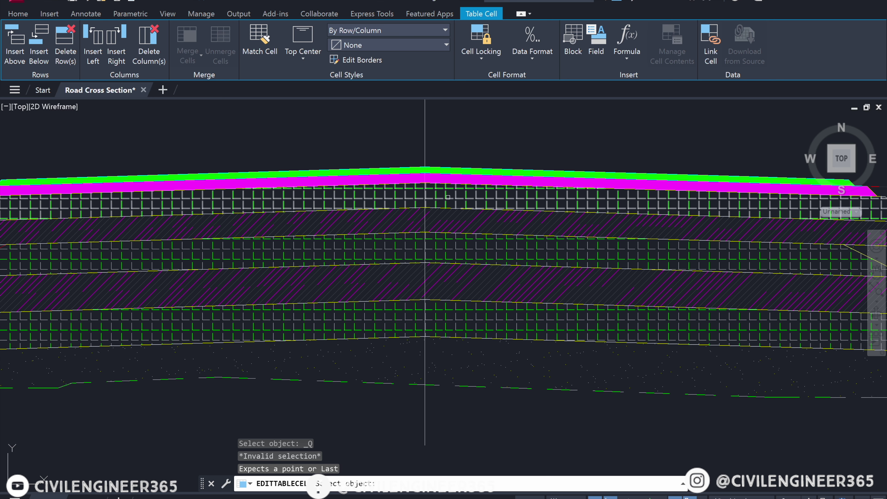
pyautogui.click(446, 196)
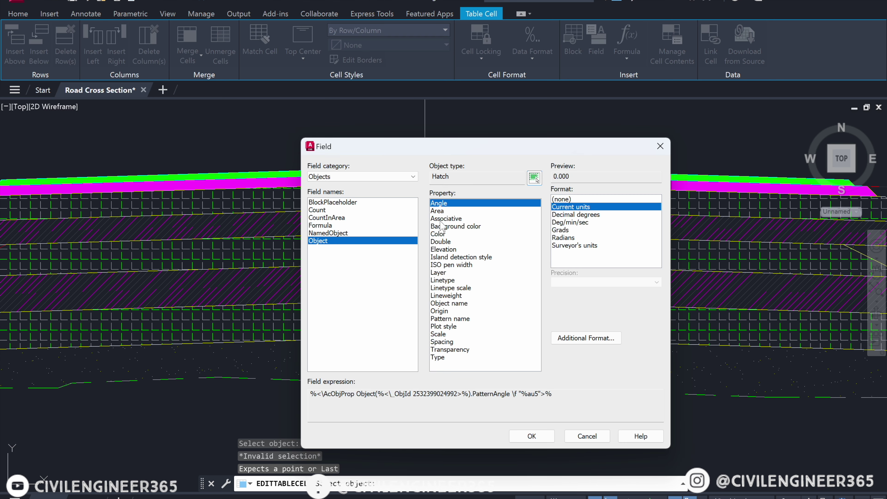
pyautogui.click(439, 212)
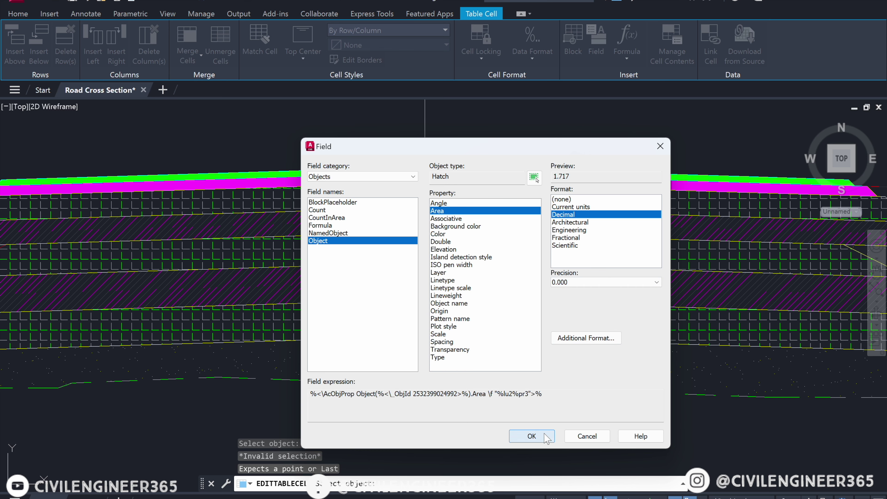
pyautogui.click(531, 437)
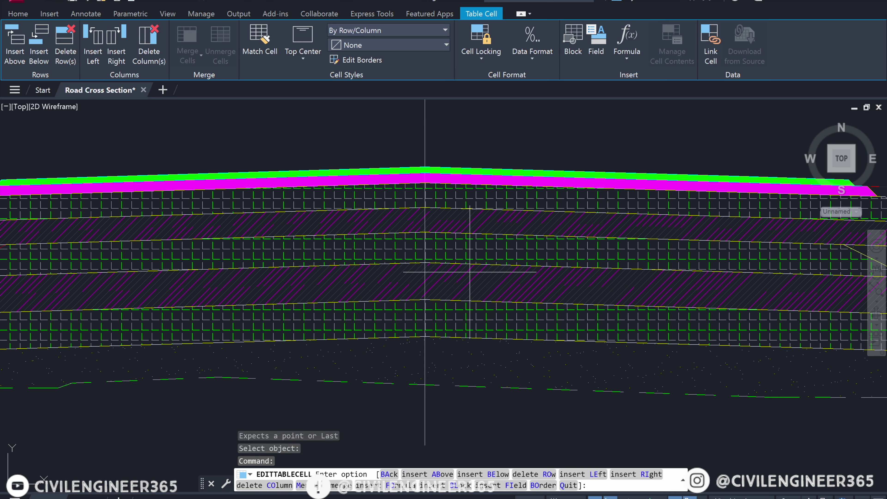
# Recenter the Quantity Table and exit cell editing, with 1.717 shown.
pyautogui.scroll(-5, 487, 383)
pyautogui.moveTo(487, 384); pyautogui.dragTo(486, 269, button='middle')
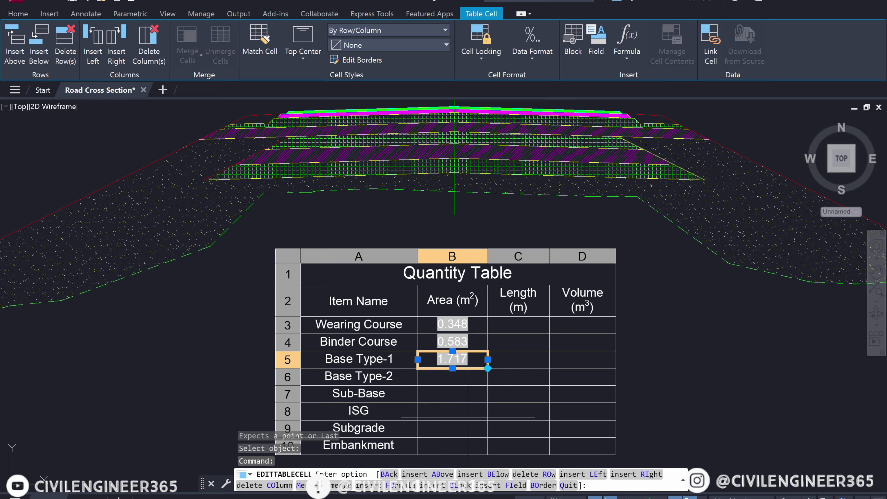
pyautogui.scroll(3, 468, 363)
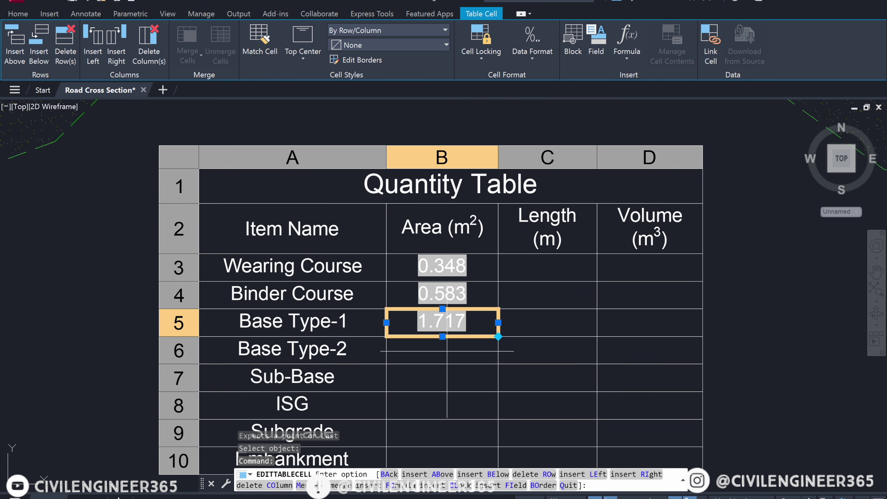
pyautogui.press('Escape')
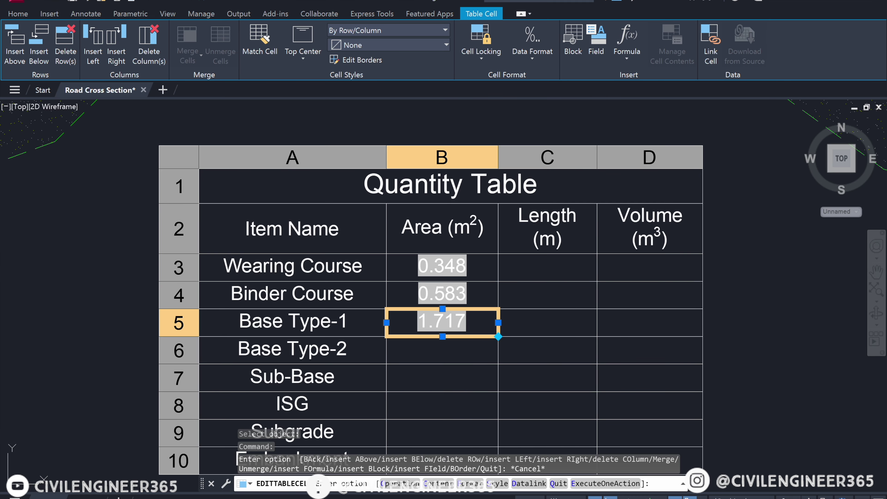
pyautogui.press('Escape')
pyautogui.press('Escape')
pyautogui.click(448, 354)
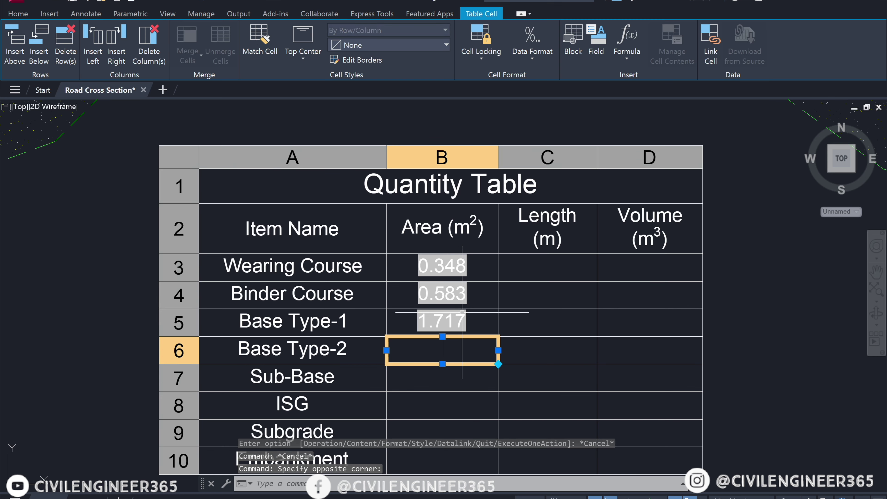
# Insert a field linking cell B6 to the Base Type-2 hatch's Area.
pyautogui.click(602, 39)
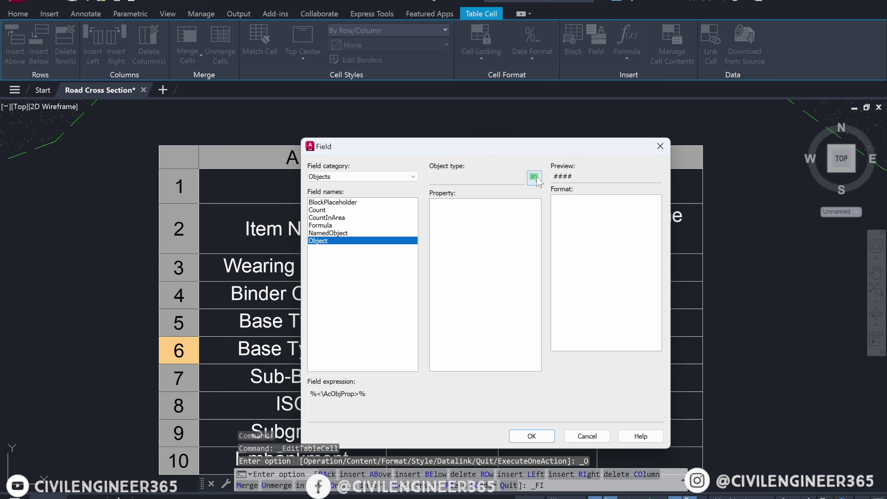
pyautogui.click(534, 178)
pyautogui.scroll(-2, 478, 268)
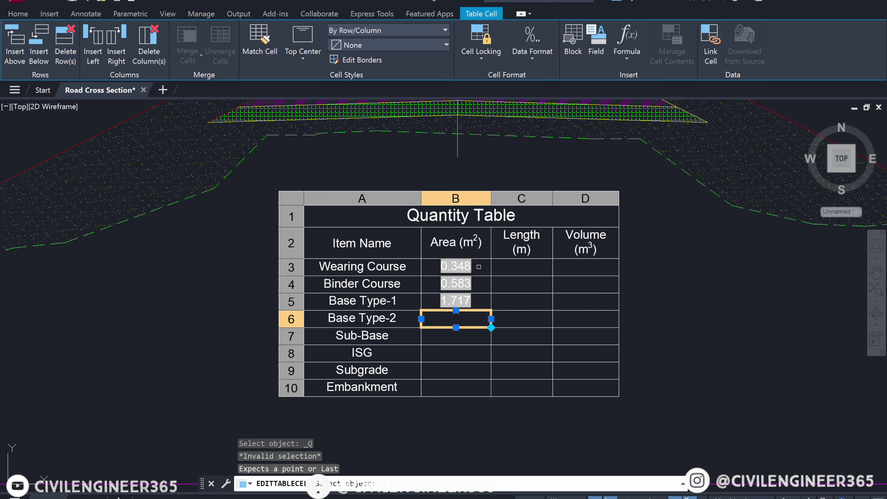
pyautogui.moveTo(485, 176); pyautogui.dragTo(481, 247, button='middle')
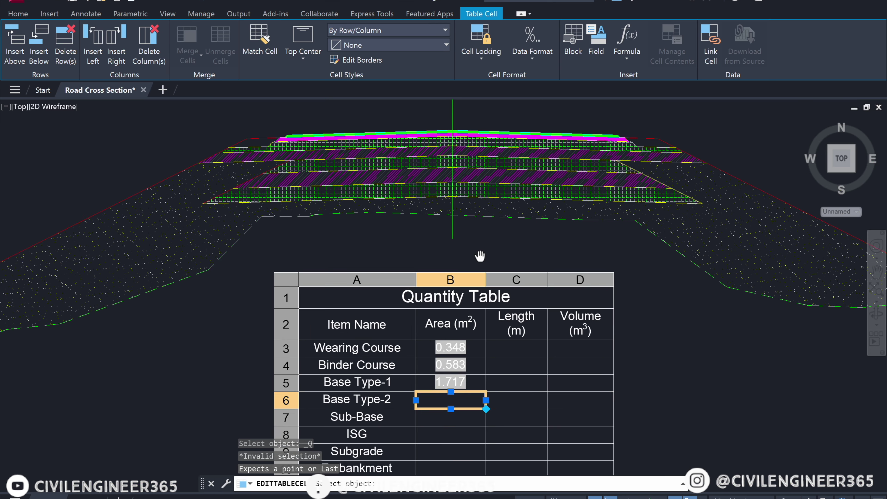
pyautogui.scroll(2, 467, 130)
pyautogui.scroll(4, 457, 162)
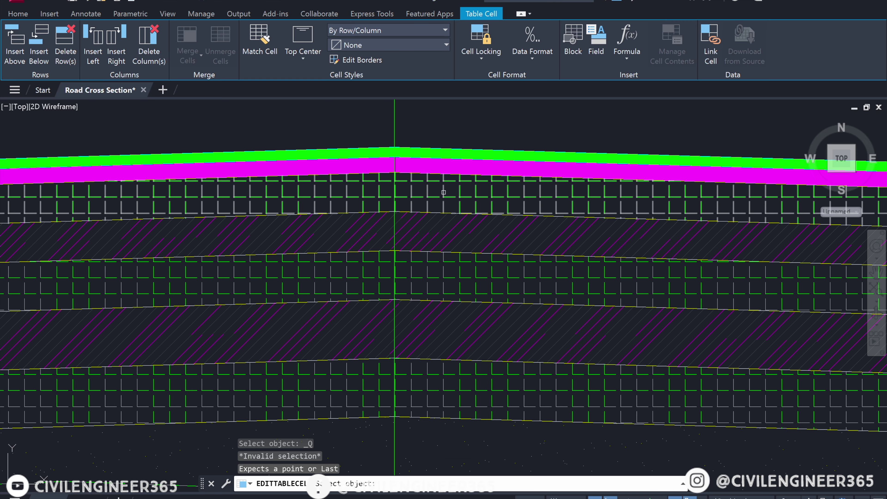
pyautogui.click(437, 233)
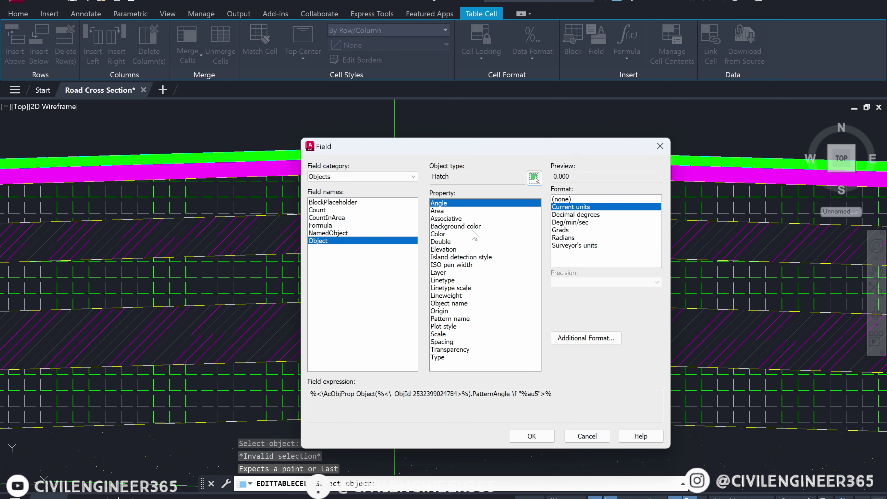
pyautogui.click(439, 212)
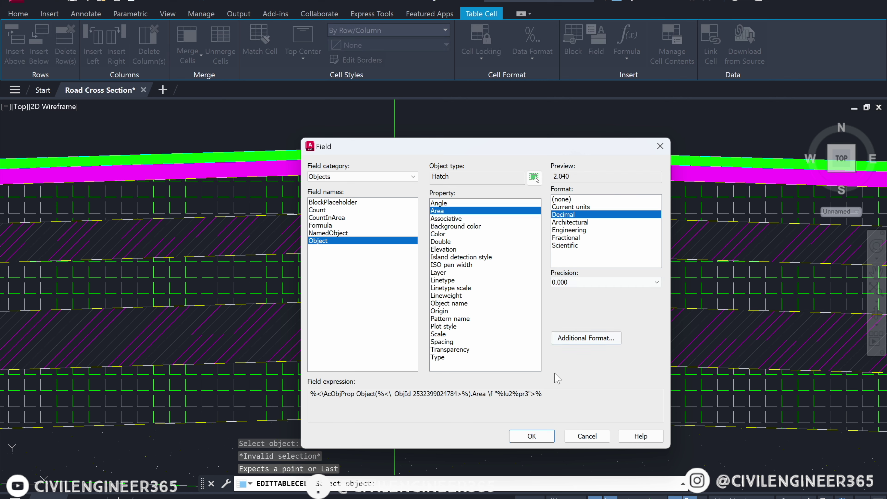
pyautogui.click(532, 436)
# Recenter the Quantity Table and exit cell editing, with 2.040 shown.
pyautogui.scroll(-5, 482, 244)
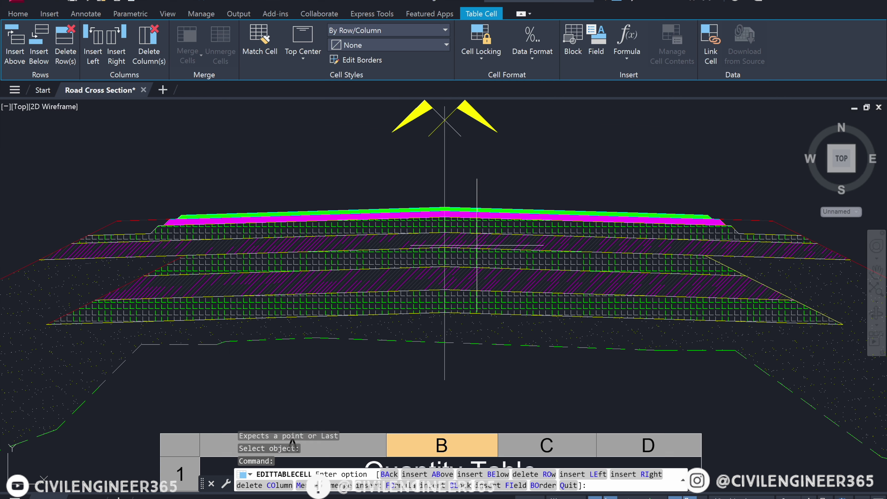
pyautogui.moveTo(482, 314); pyautogui.dragTo(482, 196, button='middle')
pyautogui.scroll(2, 453, 378)
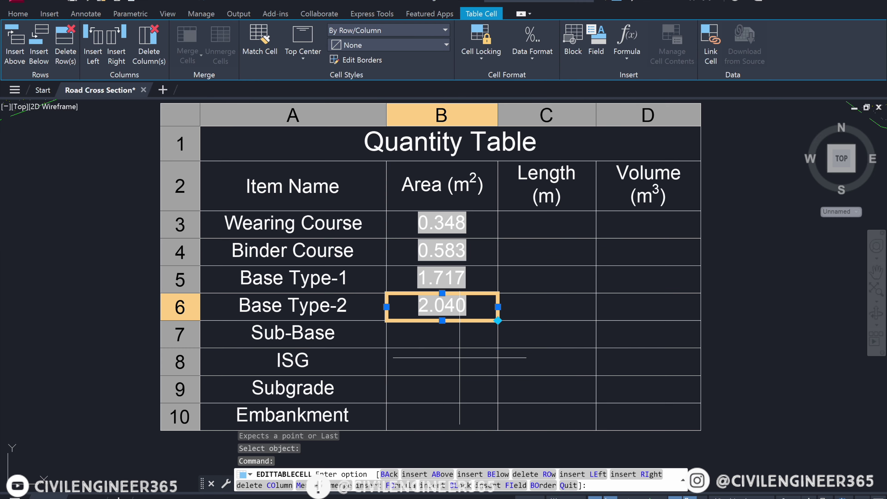
pyautogui.press('Escape')
pyautogui.press('Escape')
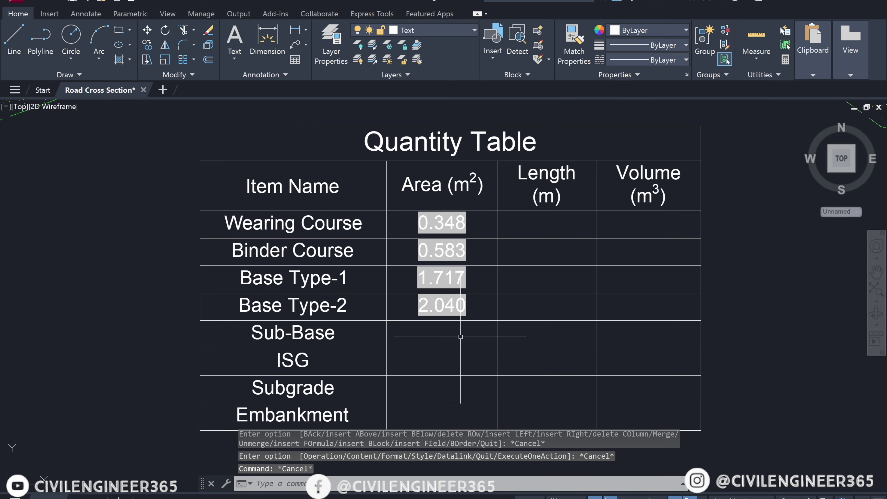
# Link Sub-Base area cell B7 to the Sub-Base hatch's Area field.
pyautogui.click(460, 339)
pyautogui.click(601, 49)
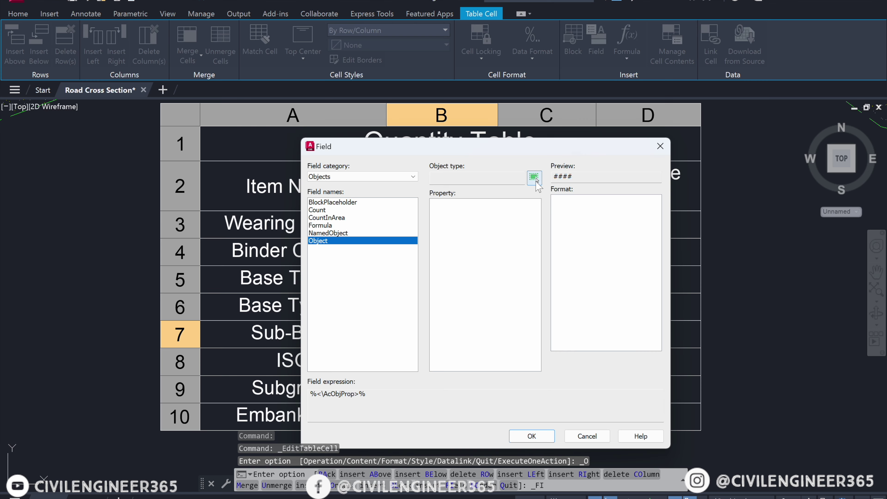
pyautogui.click(533, 177)
pyautogui.scroll(-4, 477, 370)
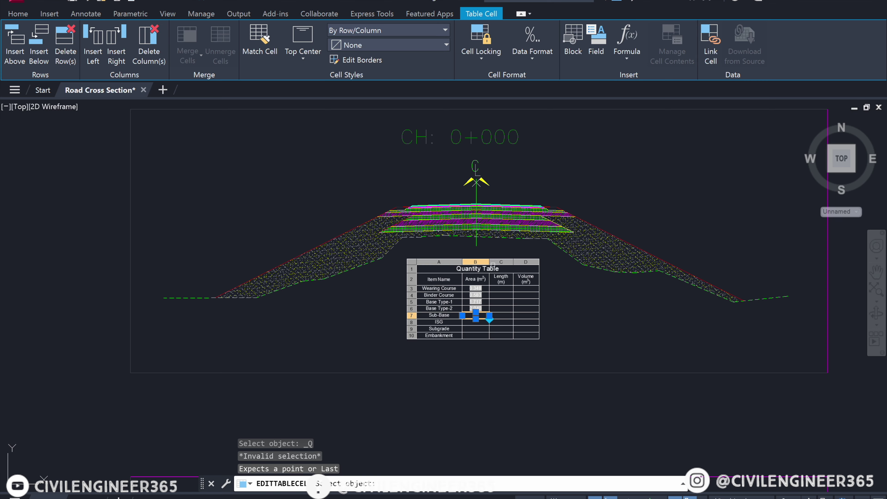
pyautogui.scroll(2, 494, 247)
pyautogui.scroll(2, 468, 162)
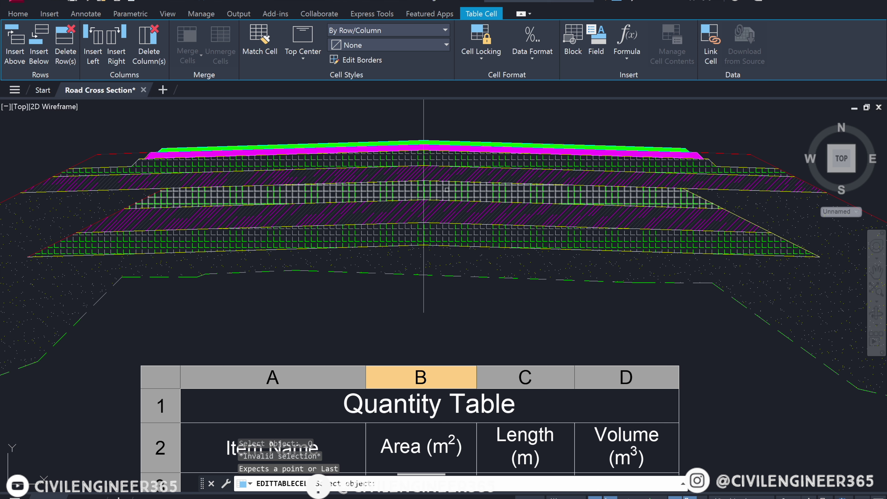
pyautogui.click(452, 194)
pyautogui.click(442, 212)
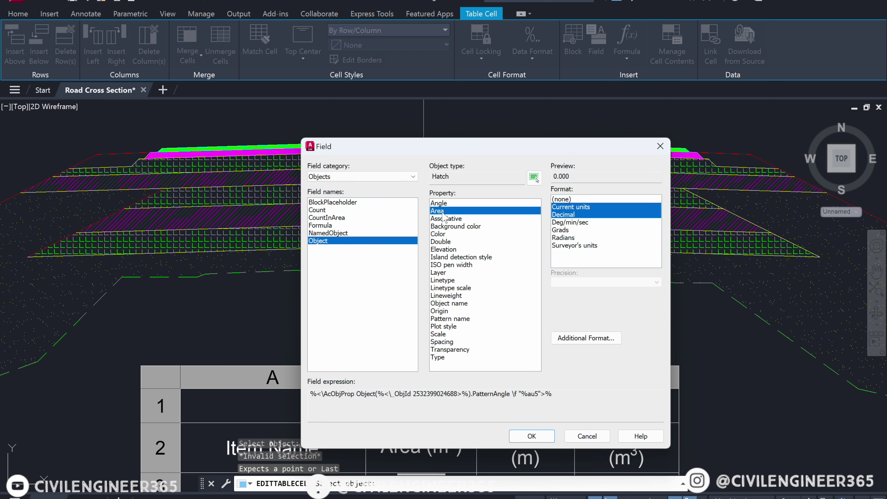
pyautogui.click(532, 436)
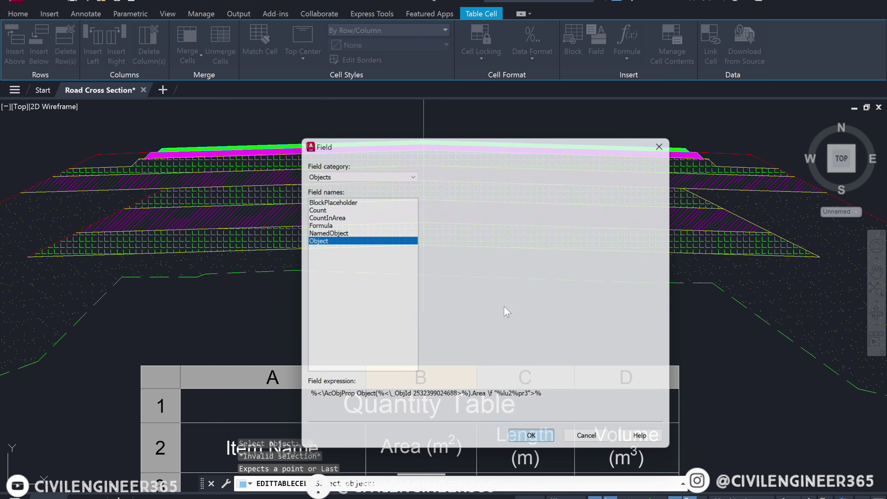
# Bring the whole table into view and exit cell editing, showing 1.838.
pyautogui.moveTo(503, 307); pyautogui.dragTo(497, 170, button='middle')
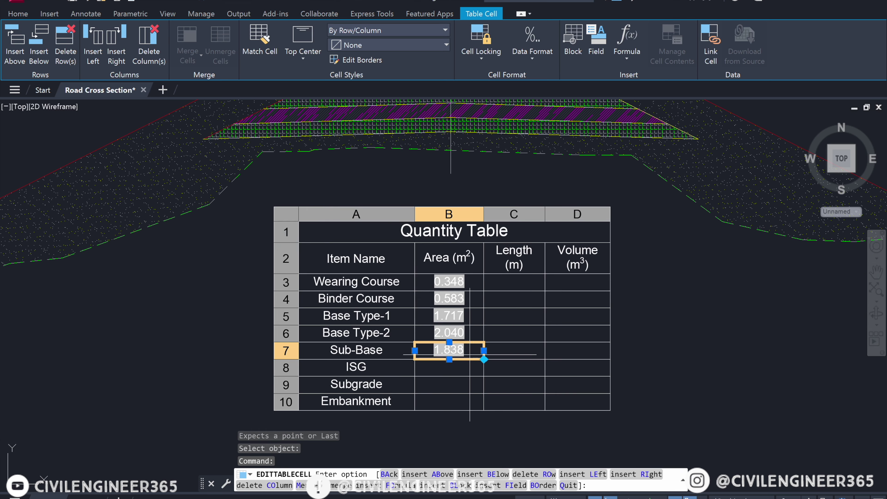
pyautogui.scroll(2, 456, 366)
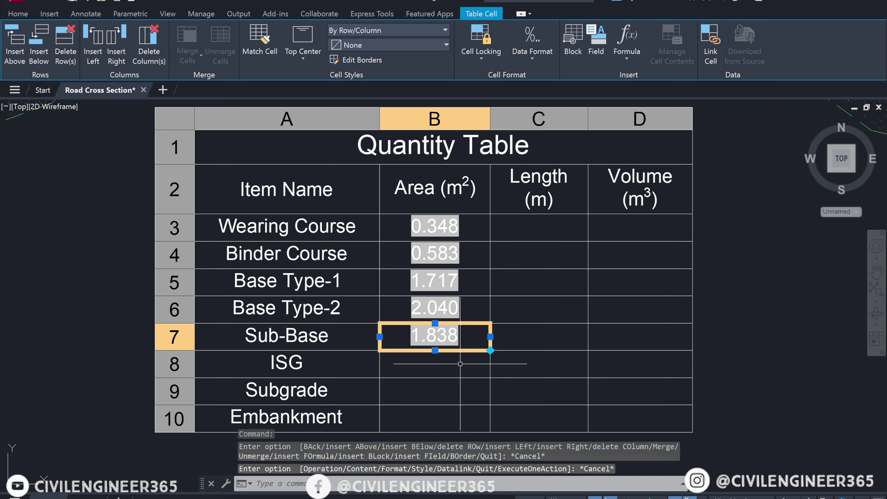
pyautogui.press('Escape')
pyautogui.press('Escape')
pyautogui.click(461, 364)
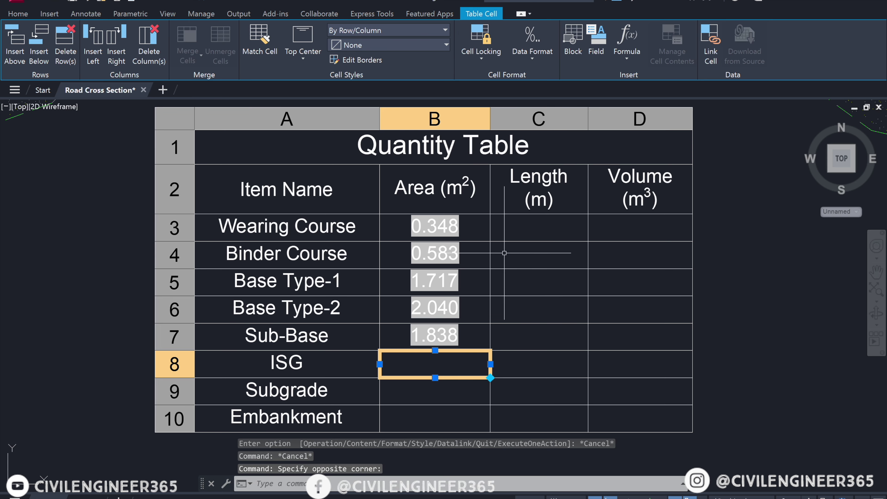
# Link ISG cell B8 to the ISG hatch's Area, showing 2.557.
pyautogui.click(598, 41)
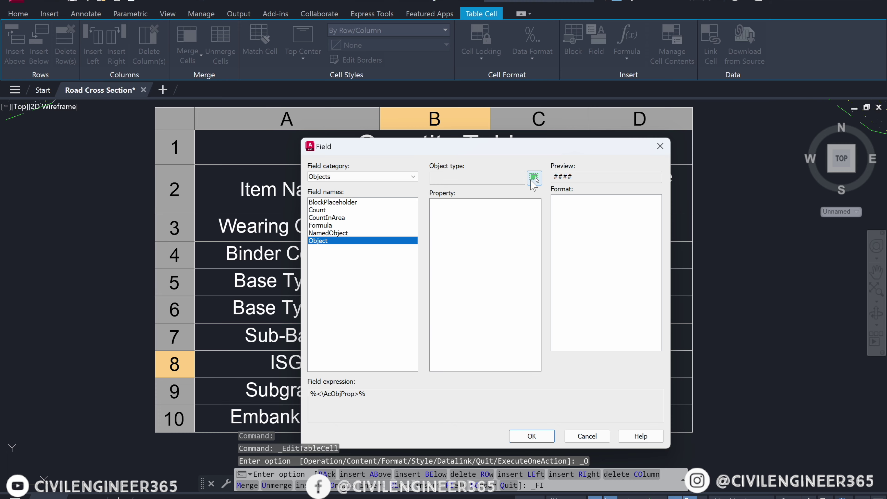
pyautogui.click(533, 178)
pyautogui.scroll(-2, 480, 251)
pyautogui.scroll(-4, 481, 251)
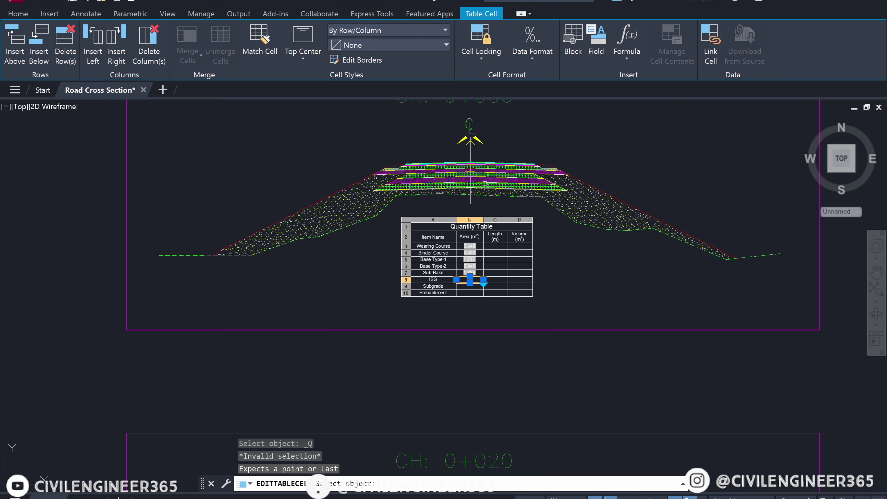
pyautogui.scroll(2, 484, 189)
pyautogui.scroll(4, 484, 189)
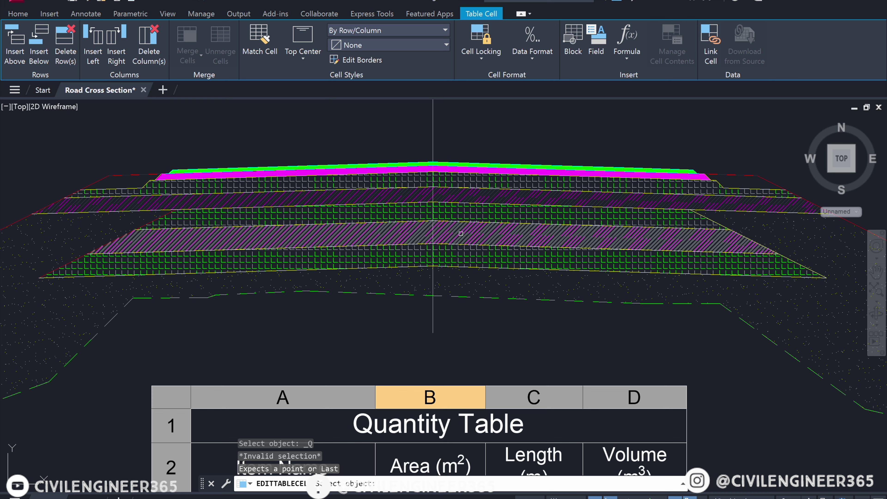
pyautogui.click(461, 233)
pyautogui.click(441, 212)
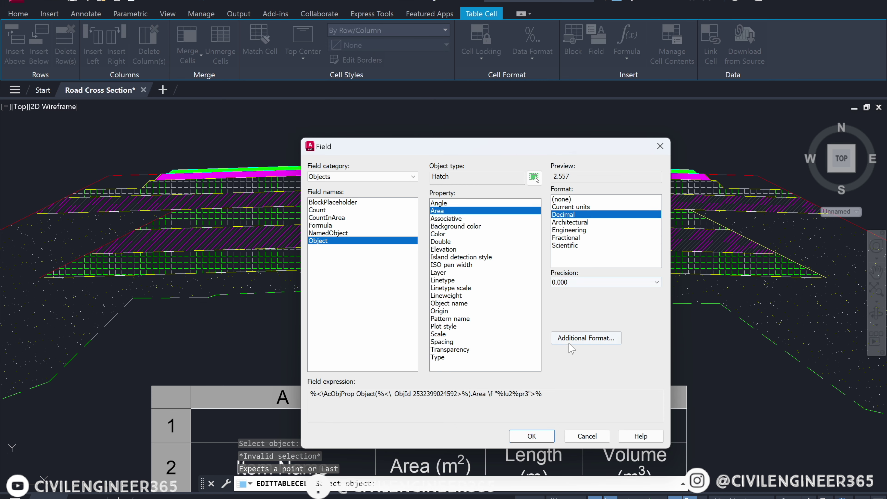
pyautogui.click(532, 436)
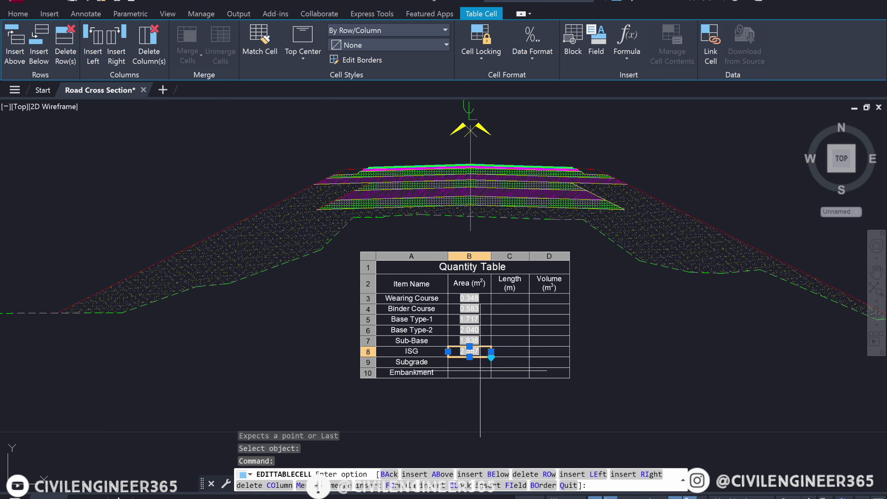
pyautogui.press('Escape')
pyautogui.press('Escape')
pyautogui.press('Escape')
pyautogui.scroll(3, 478, 364)
pyautogui.scroll(2, 477, 364)
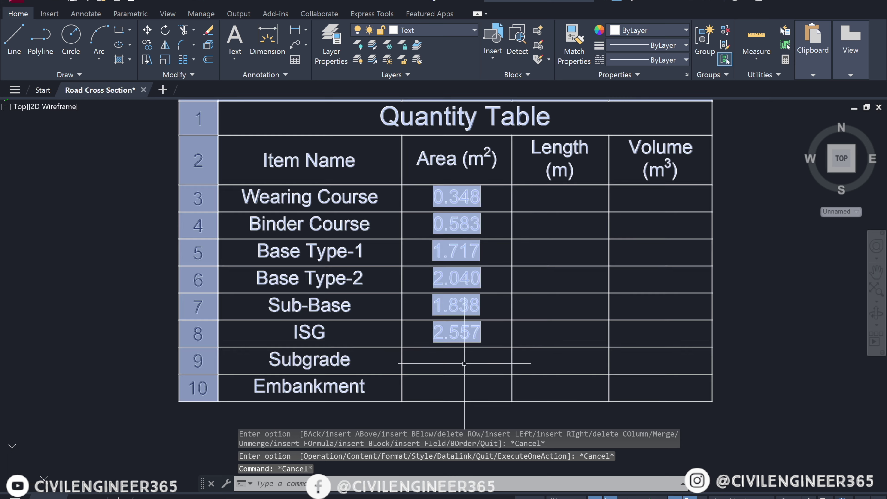
# Insert a field linking the Subgrade area cell to the subgrade hatch's Area.
pyautogui.click(478, 363)
pyautogui.click(597, 44)
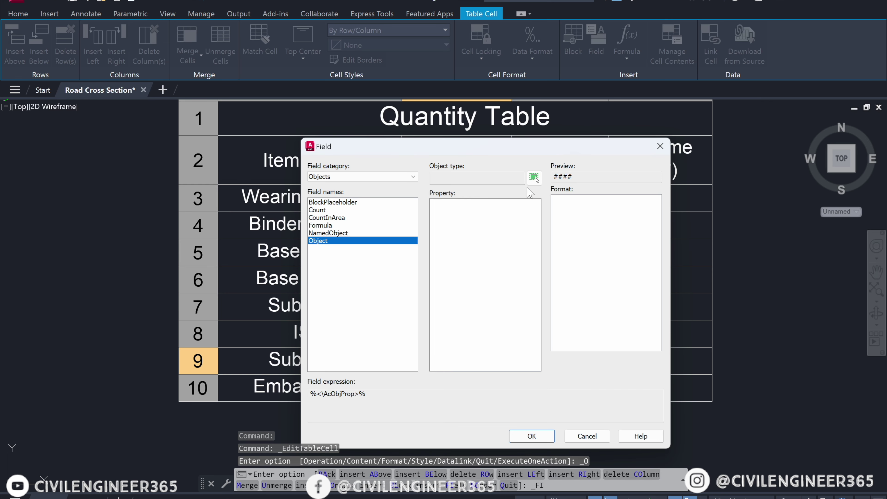
pyautogui.click(535, 178)
pyautogui.scroll(-2, 475, 151)
pyautogui.scroll(-2, 476, 151)
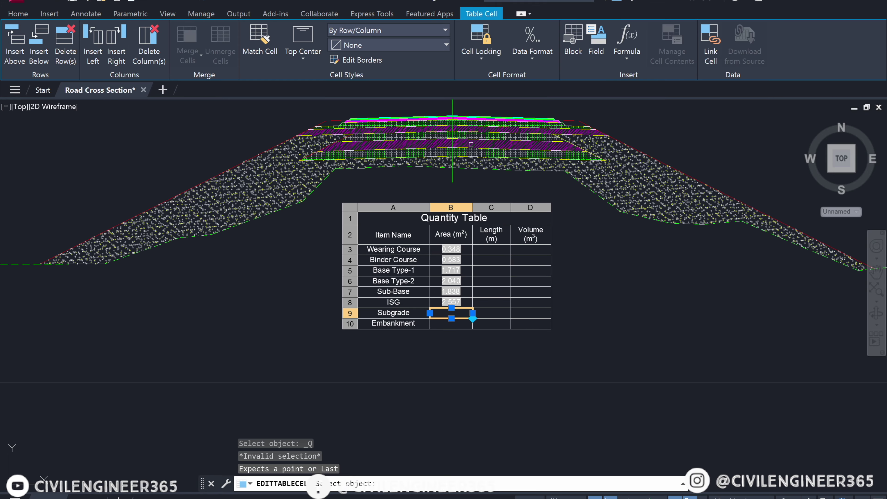
pyautogui.scroll(2, 476, 152)
pyautogui.scroll(2, 476, 151)
pyautogui.scroll(-6, 440, 225)
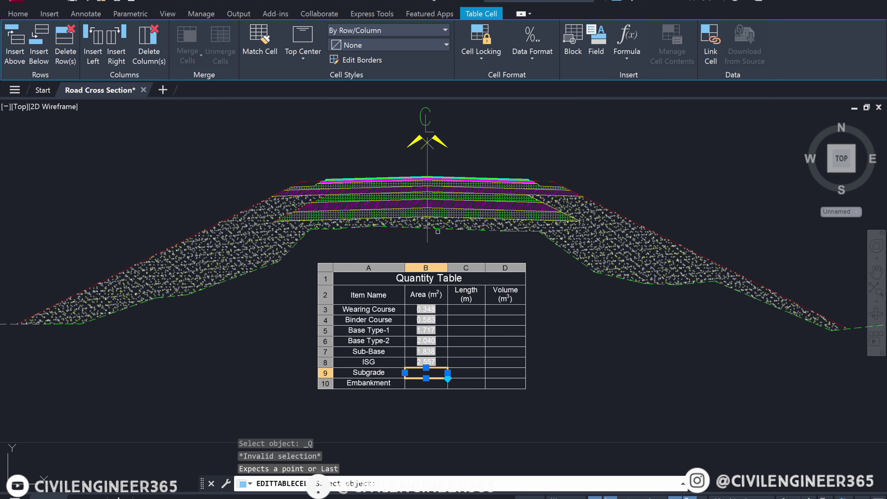
pyautogui.scroll(5, 440, 225)
pyautogui.scroll(1, 439, 215)
pyautogui.click(439, 215)
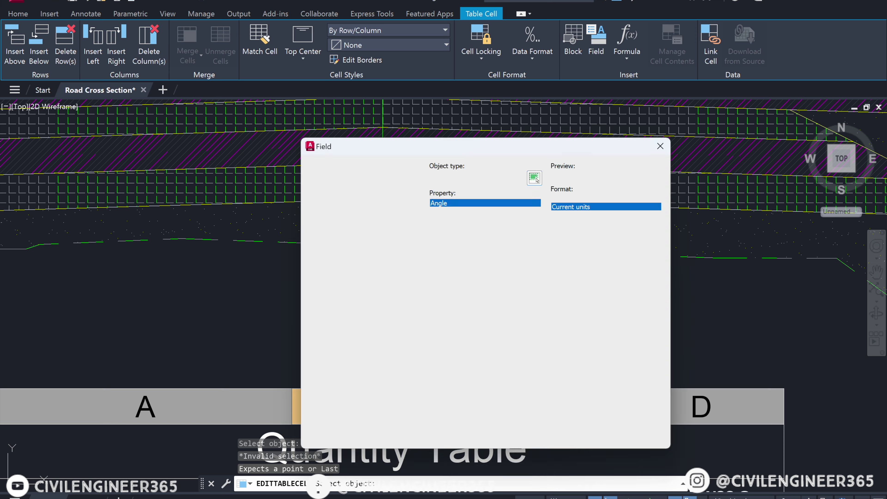
pyautogui.click(440, 211)
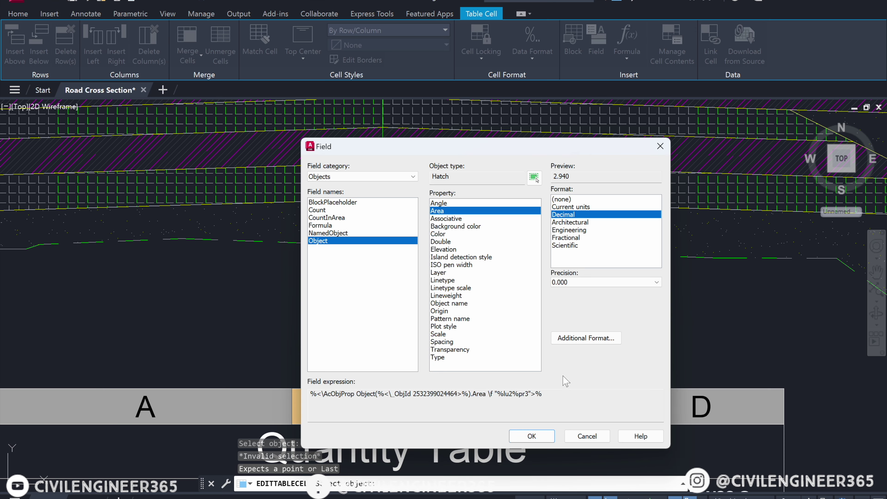
pyautogui.click(531, 436)
# Exit table cell editing with 2.940 shown in the Subgrade cell.
pyautogui.scroll(-4, 475, 244)
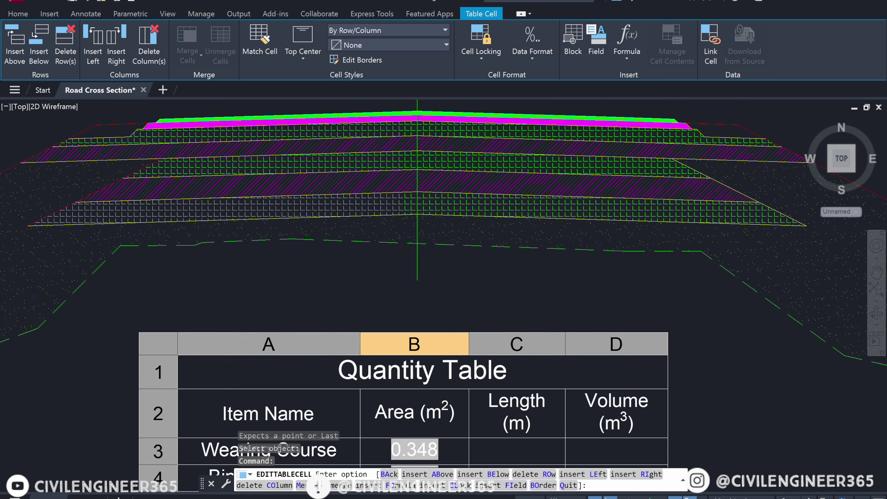
pyautogui.scroll(-2, 475, 243)
pyautogui.press('Escape')
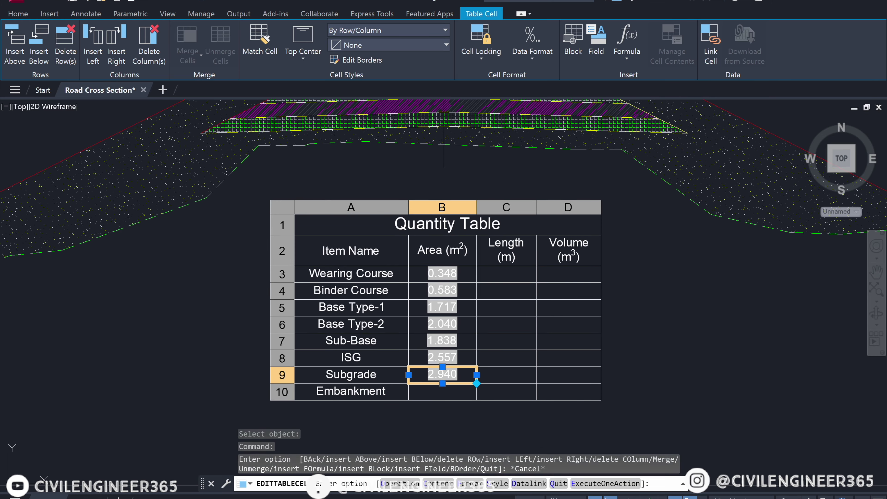
pyautogui.press('Escape')
pyautogui.press('Escape')
# Link Embankment cell B10 to the embankment hatch's Area, showing 29.303.
pyautogui.click(454, 397)
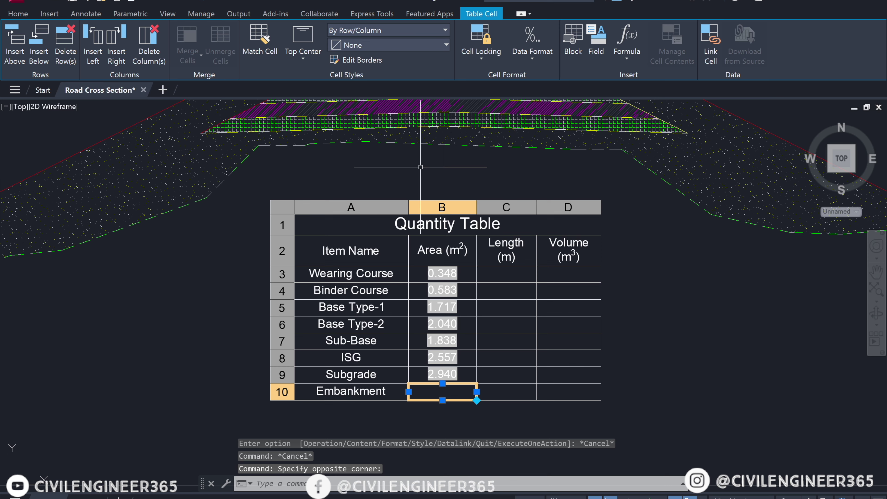
pyautogui.moveTo(421, 167); pyautogui.dragTo(404, 169, button='middle')
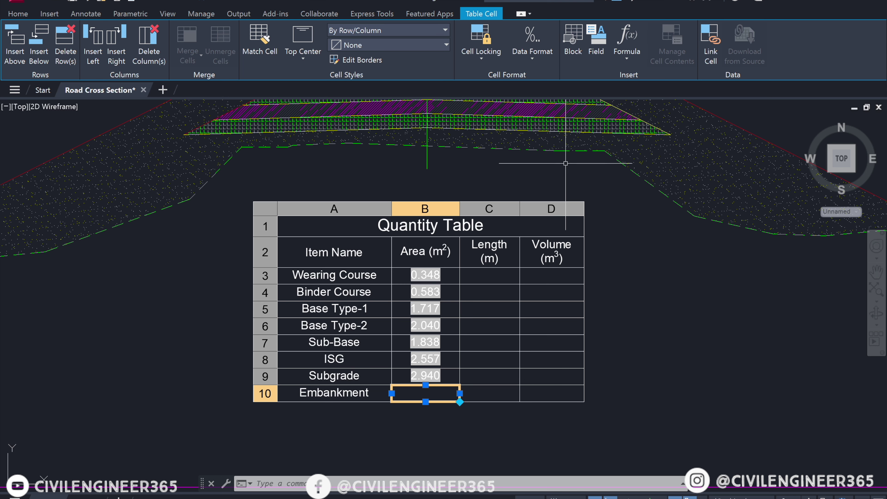
pyautogui.click(593, 43)
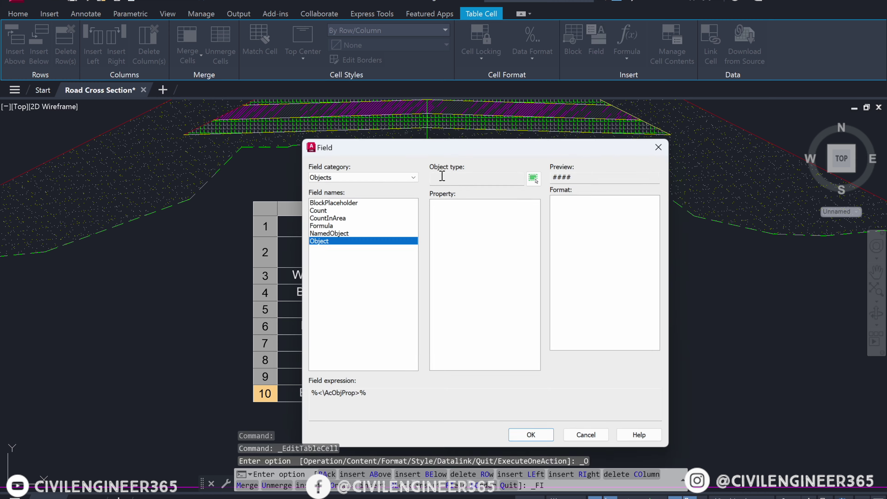
pyautogui.click(532, 179)
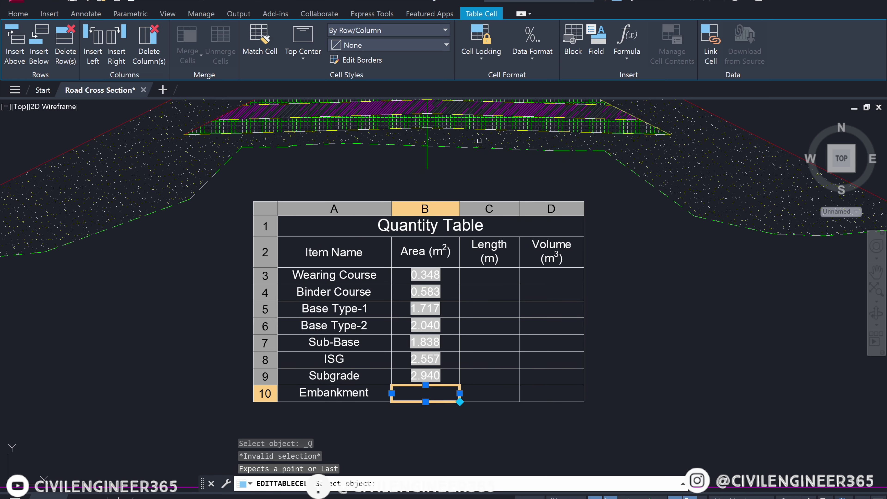
pyautogui.click(473, 139)
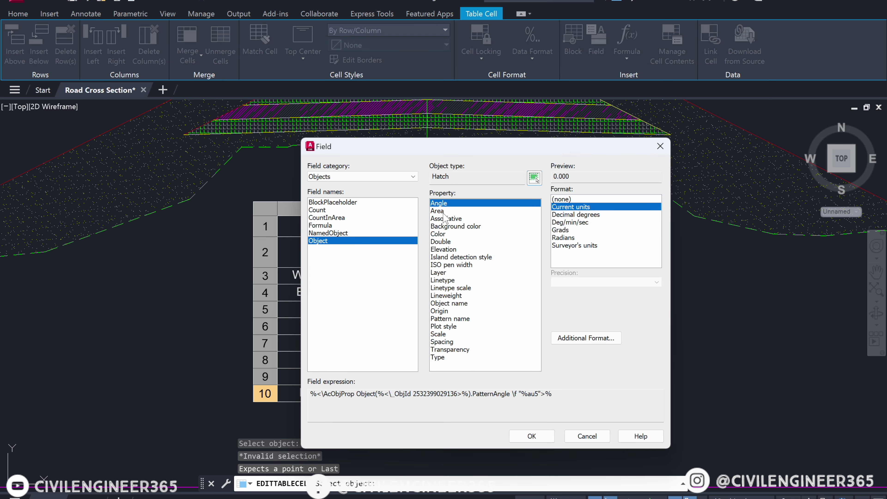
pyautogui.click(437, 211)
pyautogui.click(539, 439)
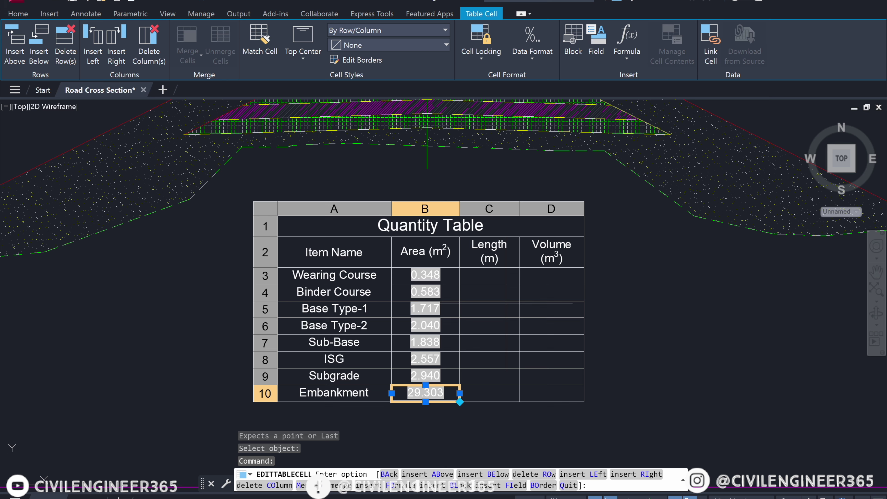
pyautogui.press('Escape')
pyautogui.press('Escape')
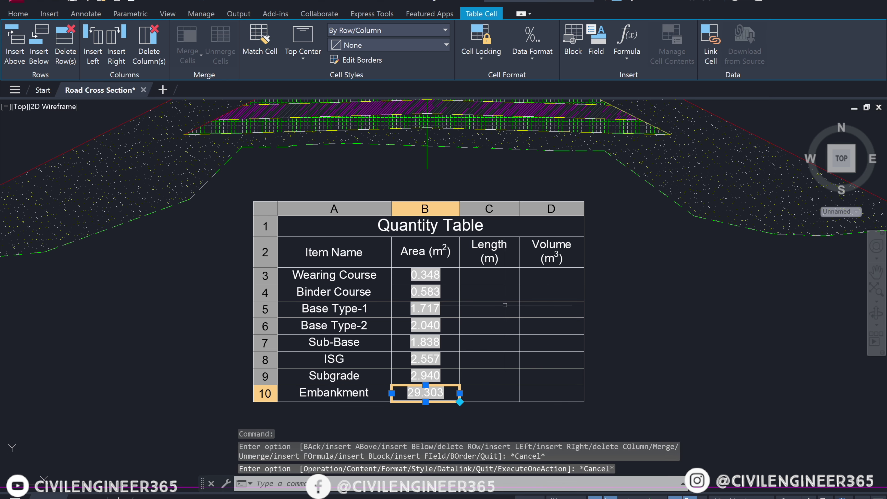
pyautogui.press('Escape')
pyautogui.scroll(-2, 559, 349)
# Zoom out and pan down to center the CH: 0+020 section and its blank table.
pyautogui.scroll(-1, 569, 277)
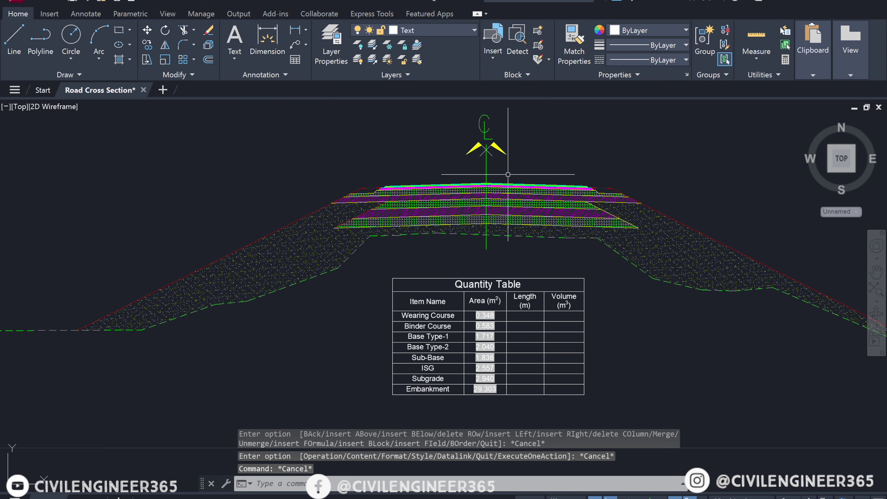
pyautogui.scroll(-2, 508, 174)
pyautogui.scroll(-1, 499, 212)
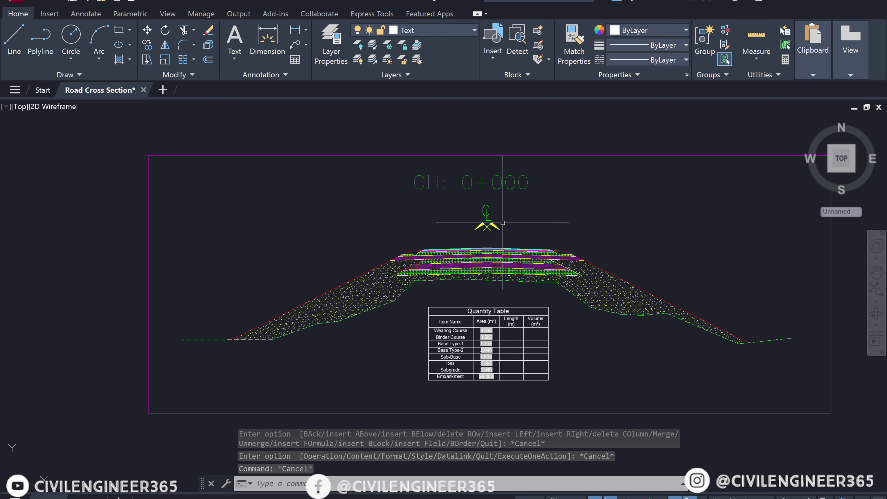
pyautogui.moveTo(558, 329); pyautogui.dragTo(548, 264, button='middle')
pyautogui.scroll(2, 542, 309)
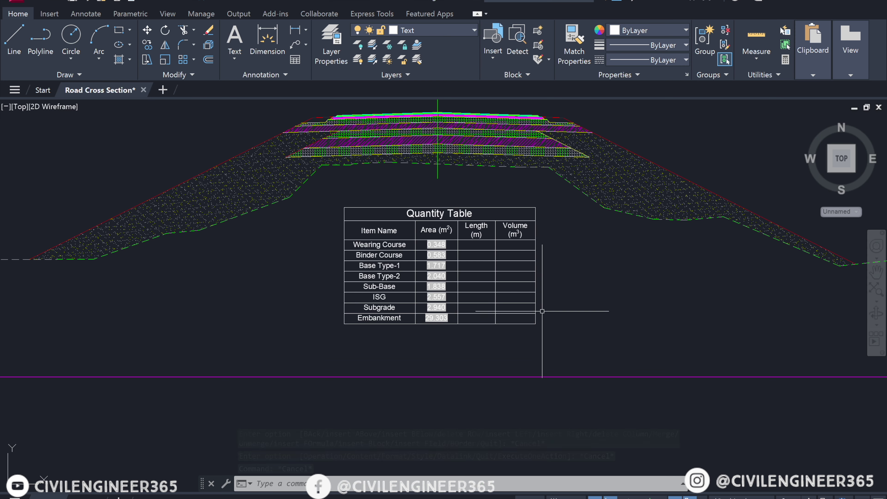
pyautogui.moveTo(542, 311); pyautogui.dragTo(543, 292, button='middle')
pyautogui.scroll(-2, 543, 293)
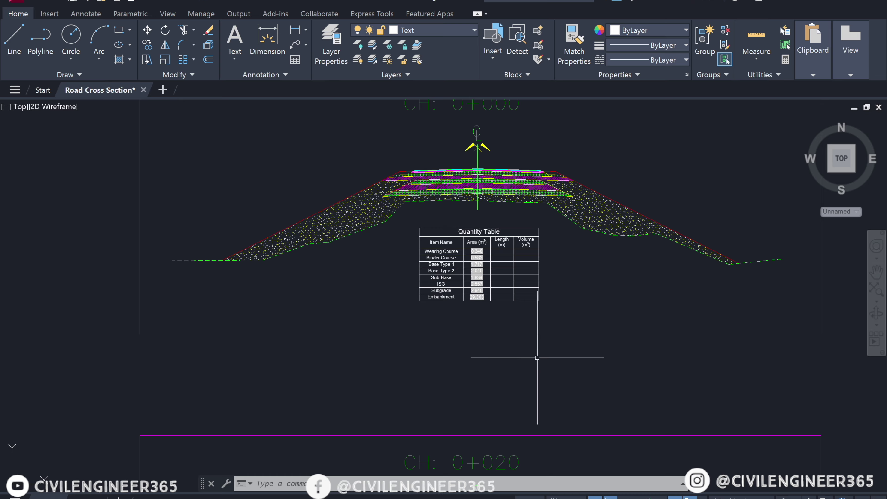
pyautogui.moveTo(536, 357); pyautogui.dragTo(487, 149, button='middle')
pyautogui.scroll(1, 427, 454)
pyautogui.scroll(3, 427, 454)
pyautogui.moveTo(427, 455)
pyautogui.mouseDown(button='middle')
pyautogui.moveTo(423, 394)
pyautogui.moveTo(443, 426)
pyautogui.mouseUp(button='middle')
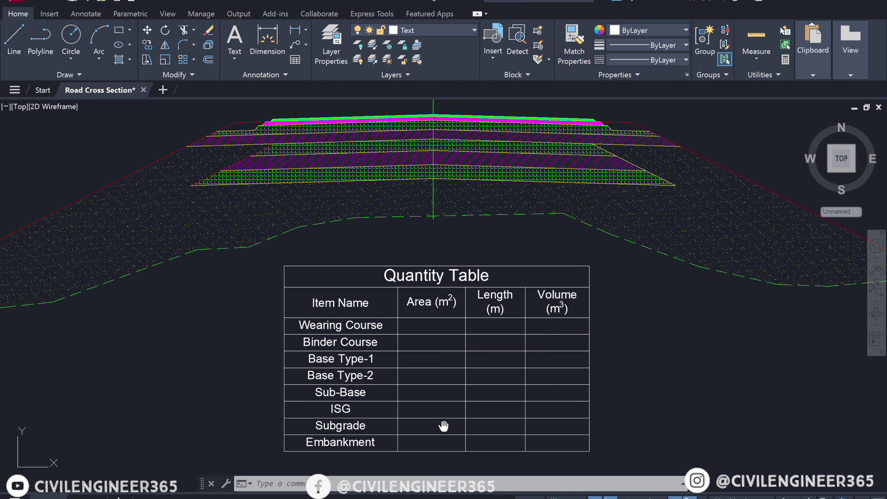
# Fill CH 0+020 cell B3 with a field linked to the Wearing Course hatch area, 0.348.
pyautogui.click(454, 381)
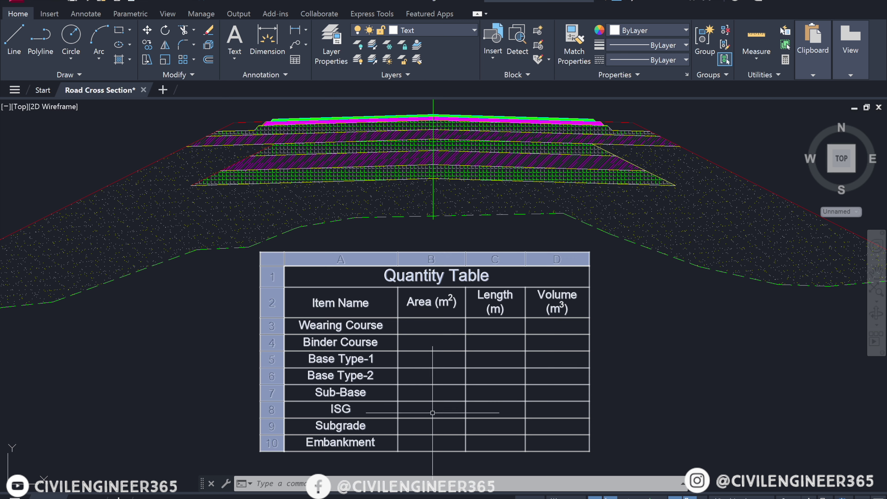
pyautogui.click(429, 328)
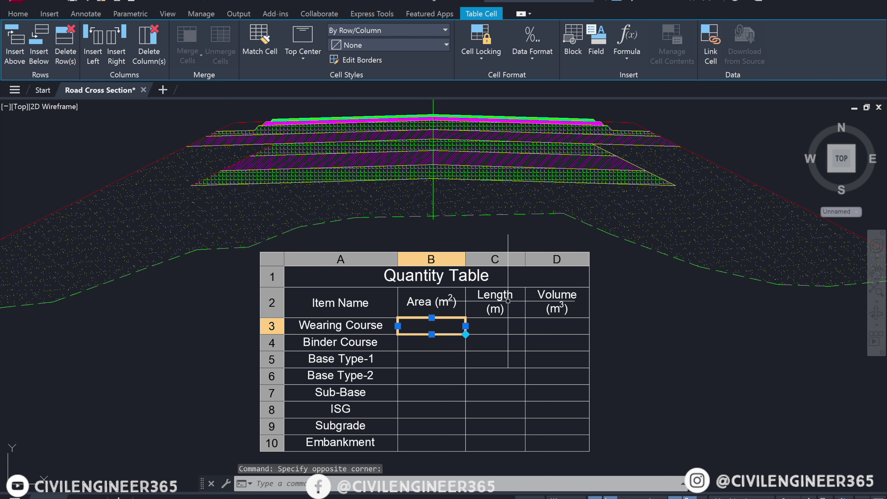
pyautogui.click(602, 51)
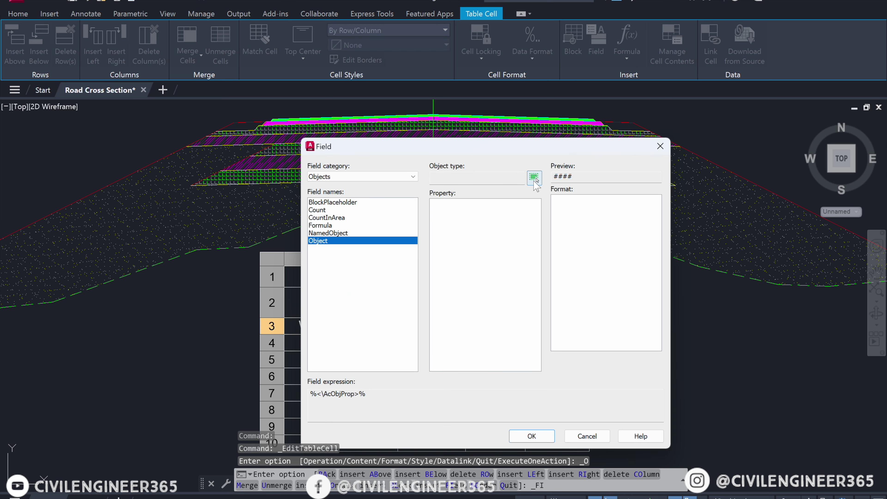
pyautogui.click(534, 177)
pyautogui.scroll(2, 485, 189)
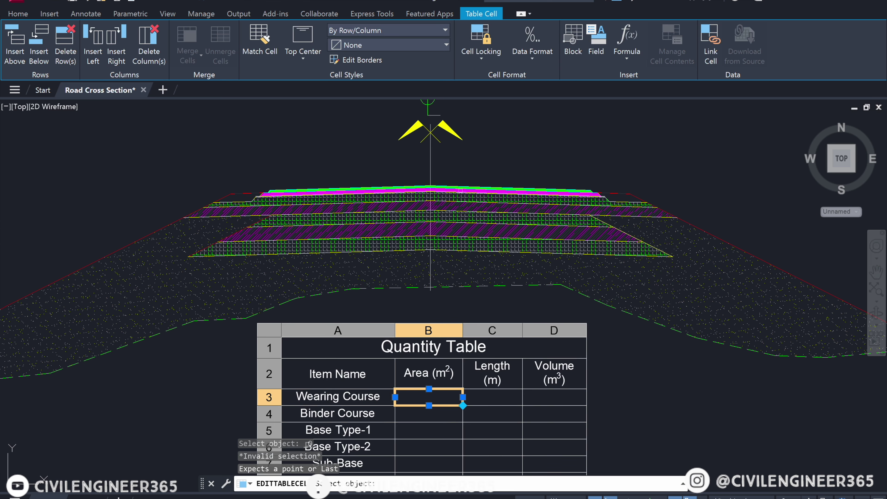
pyautogui.scroll(5, 457, 191)
pyautogui.click(451, 173)
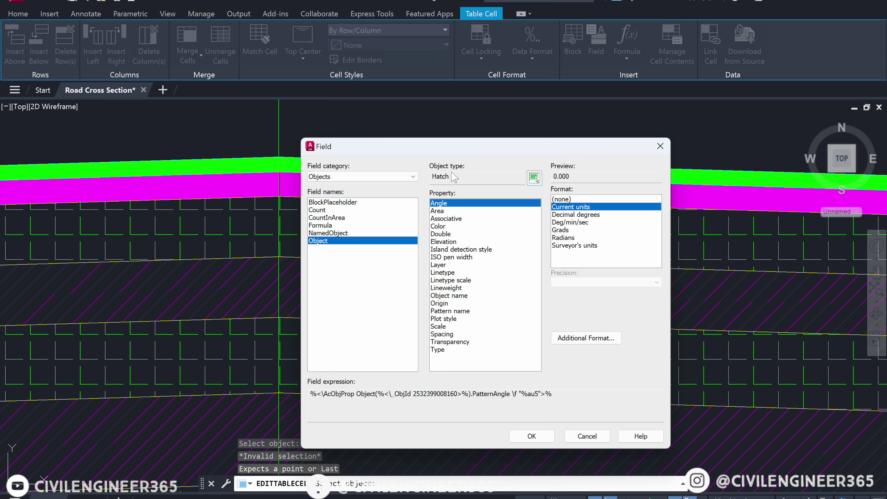
pyautogui.click(441, 212)
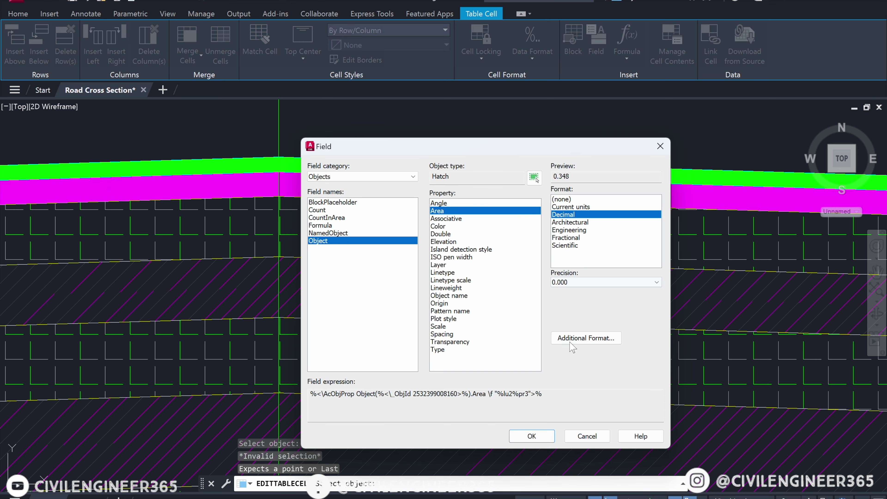
pyautogui.click(531, 436)
pyautogui.scroll(-3, 460, 245)
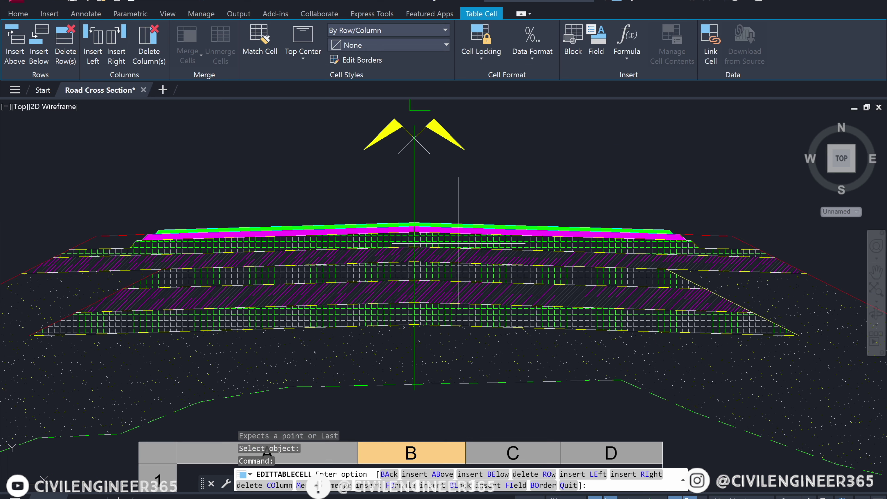
pyautogui.scroll(-2, 461, 245)
pyautogui.scroll(2, 470, 377)
pyautogui.scroll(2, 438, 350)
pyautogui.press('Escape')
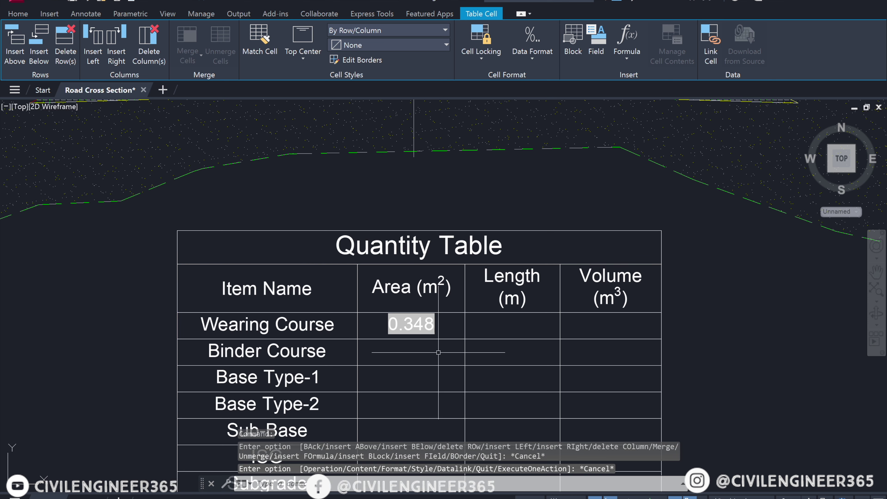
# Fill Binder Course cell B4 with a field linked to its hatch area, 0.583.
pyautogui.click(413, 352)
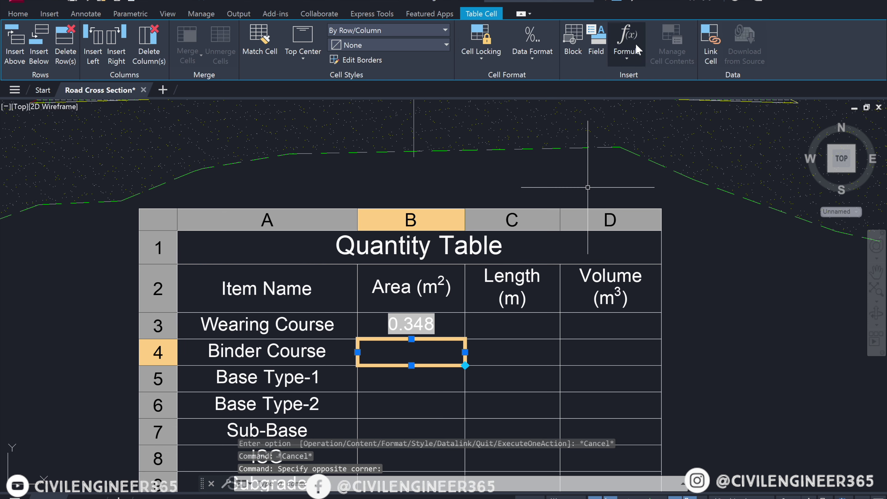
pyautogui.click(597, 44)
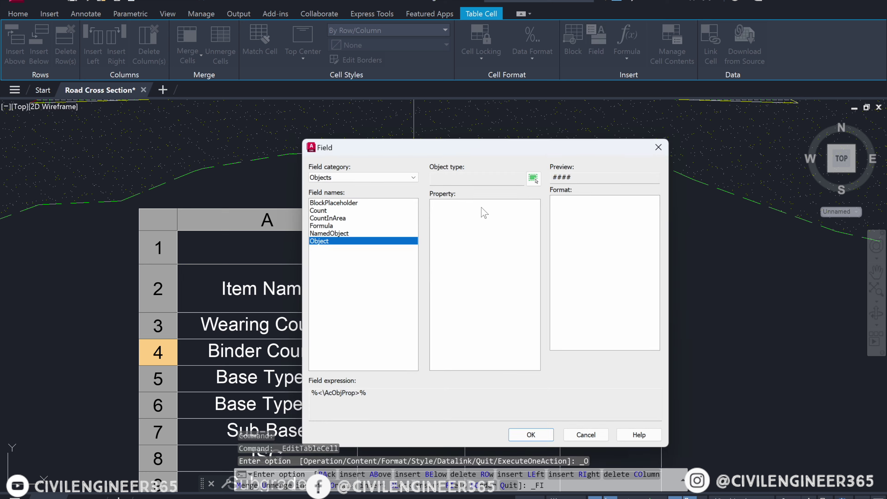
pyautogui.click(533, 177)
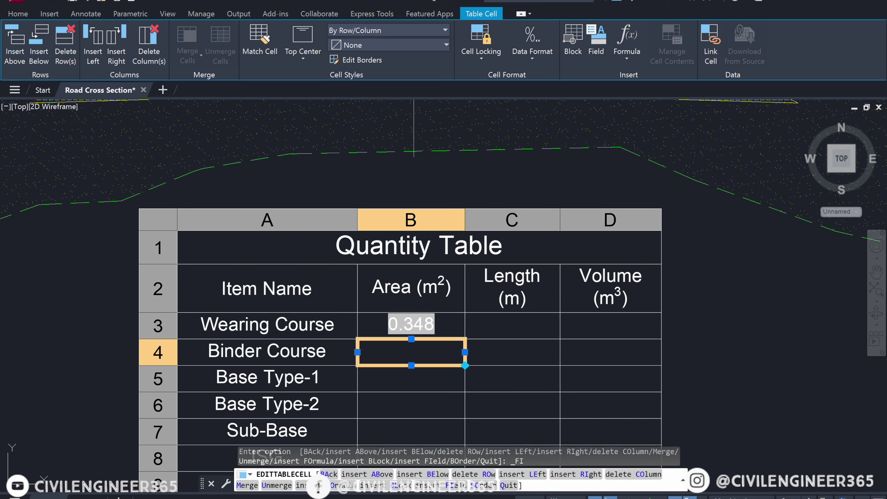
pyautogui.scroll(-5, 414, 151)
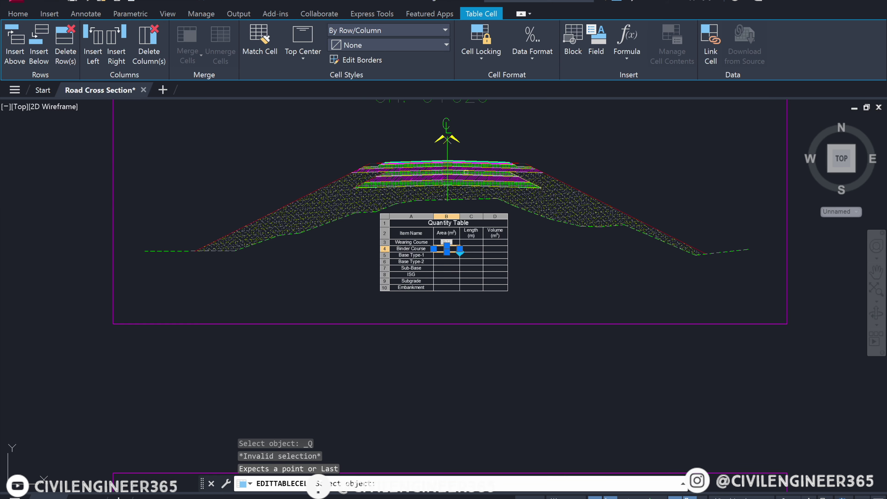
pyautogui.scroll(8, 446, 134)
pyautogui.scroll(3, 418, 123)
pyautogui.scroll(3, 429, 157)
pyautogui.scroll(2, 429, 307)
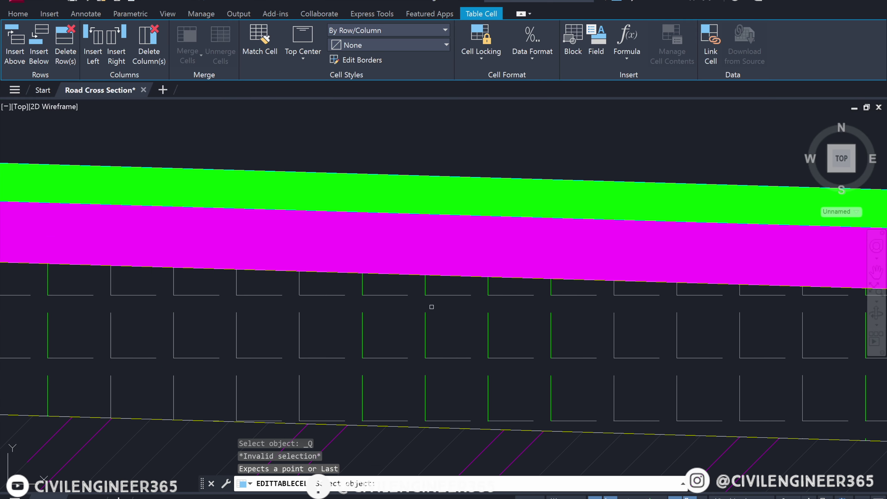
pyautogui.click(428, 250)
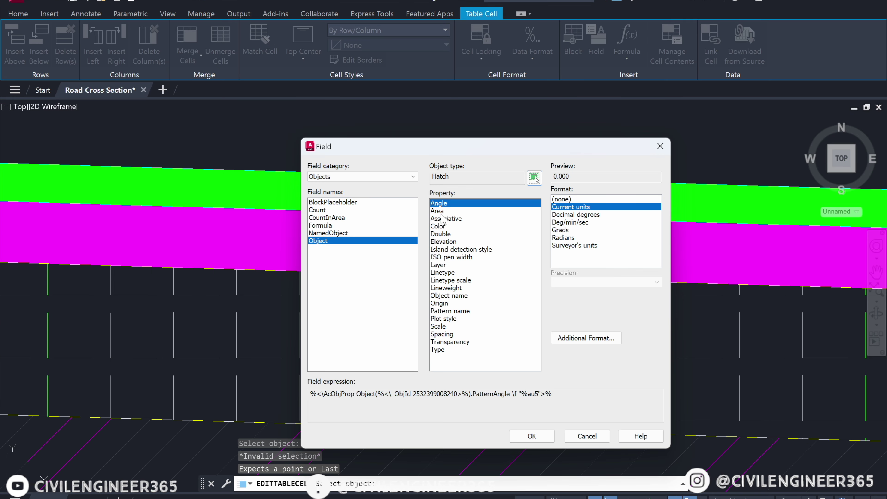
pyautogui.click(440, 211)
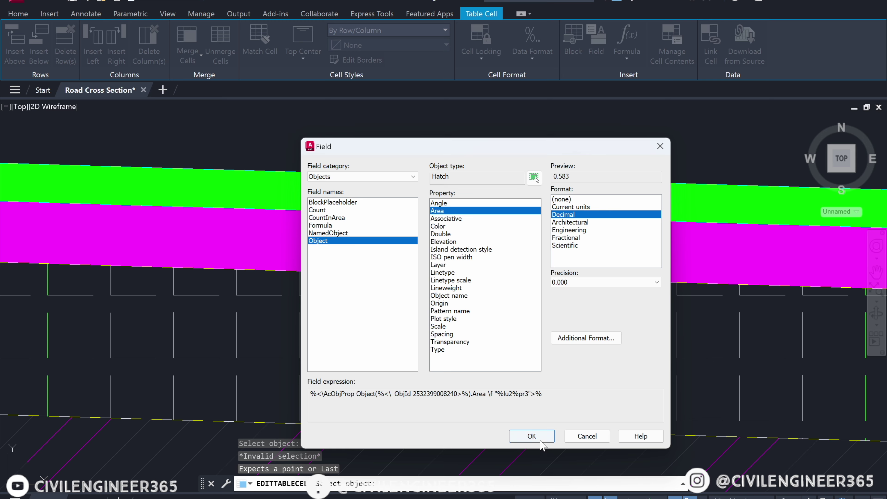
pyautogui.click(531, 436)
pyautogui.scroll(-3, 452, 189)
pyautogui.scroll(-2, 452, 189)
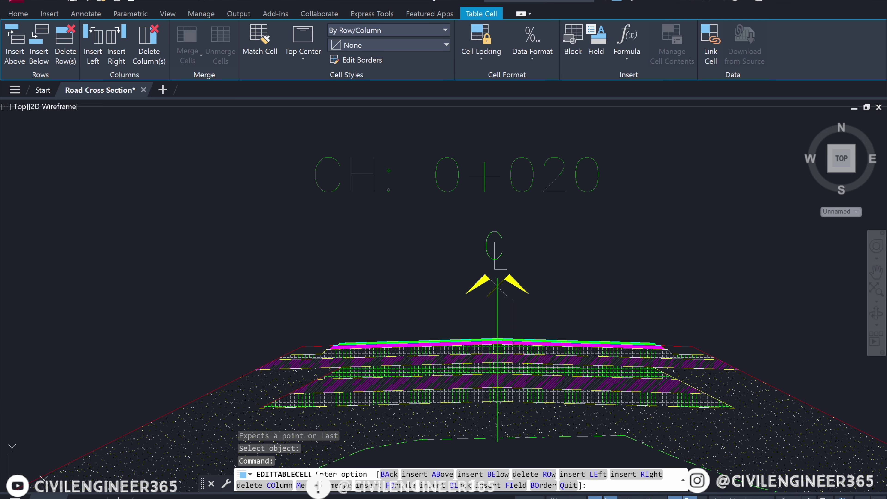
pyautogui.moveTo(493, 314); pyautogui.dragTo(493, 178, button='middle')
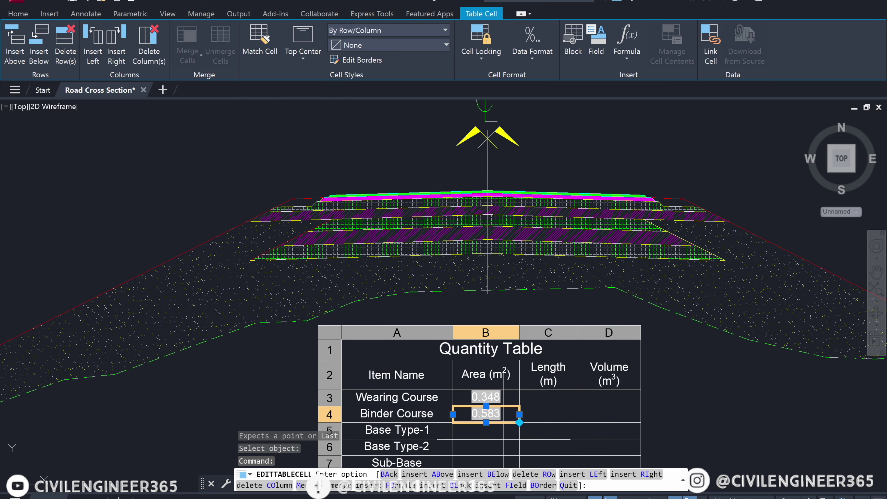
pyautogui.scroll(2, 502, 439)
pyautogui.moveTo(502, 439); pyautogui.dragTo(365, 223, button='middle')
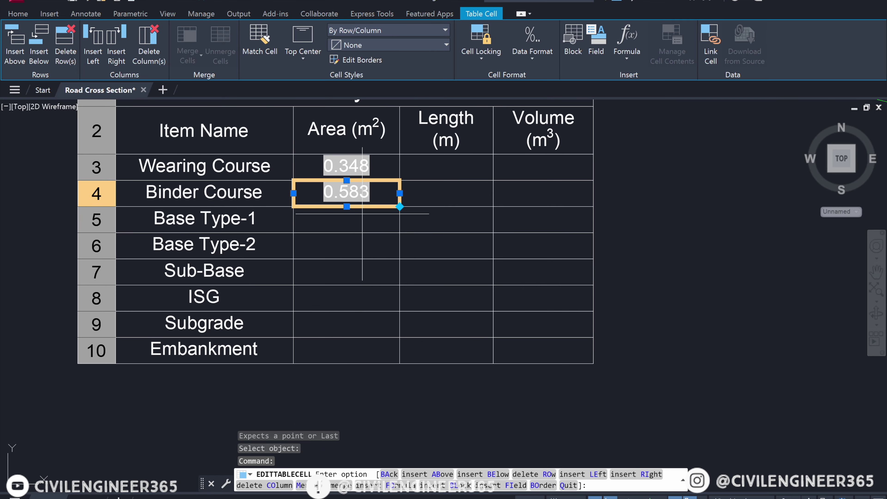
pyautogui.press('Escape')
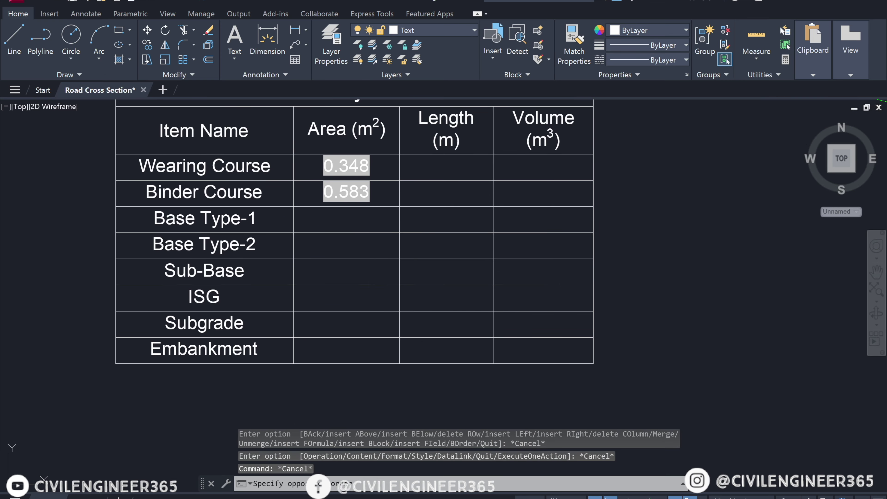
# Fill Base Type-1 cell B5 with a field linked to its hatch area, 1.717.
pyautogui.click(364, 224)
pyautogui.moveTo(387, 241); pyautogui.dragTo(441, 354, button='middle')
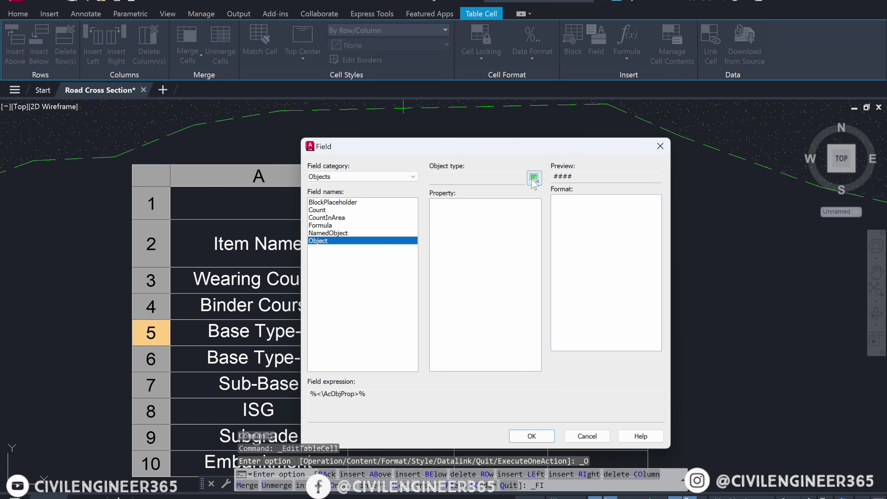
pyautogui.click(533, 177)
pyautogui.scroll(-3, 481, 252)
pyautogui.scroll(-2, 454, 227)
pyautogui.scroll(5, 444, 203)
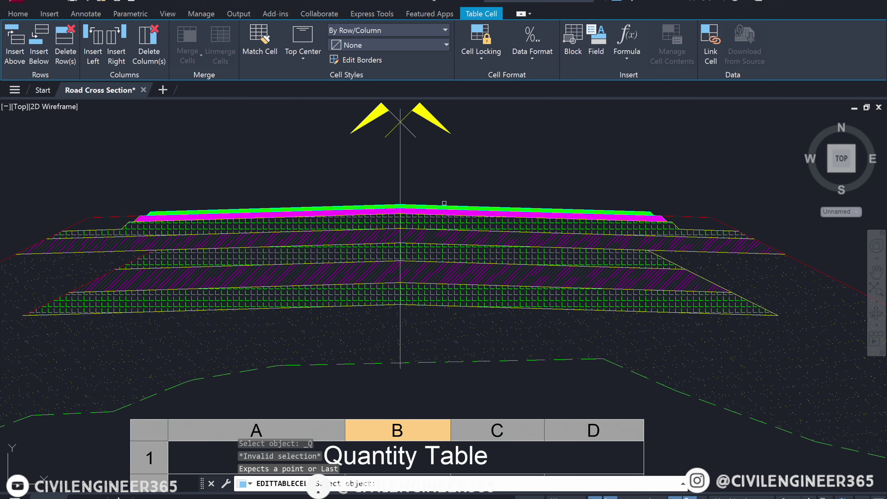
pyautogui.scroll(2, 444, 203)
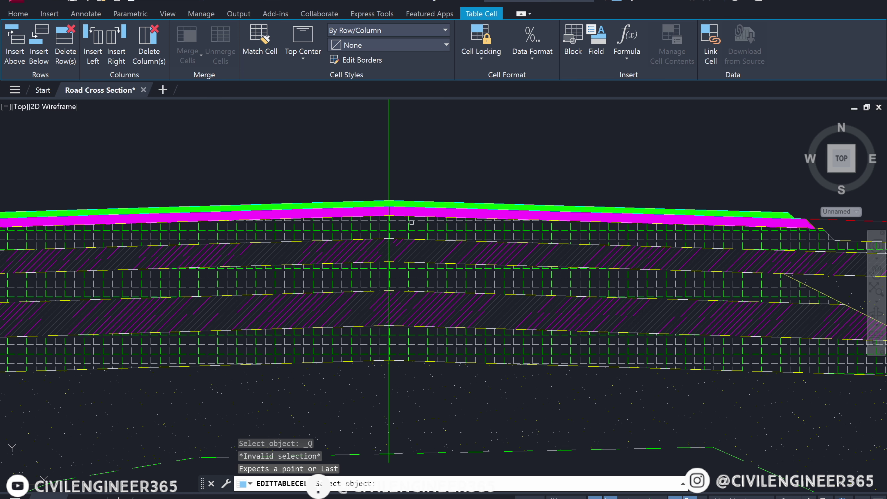
pyautogui.click(410, 228)
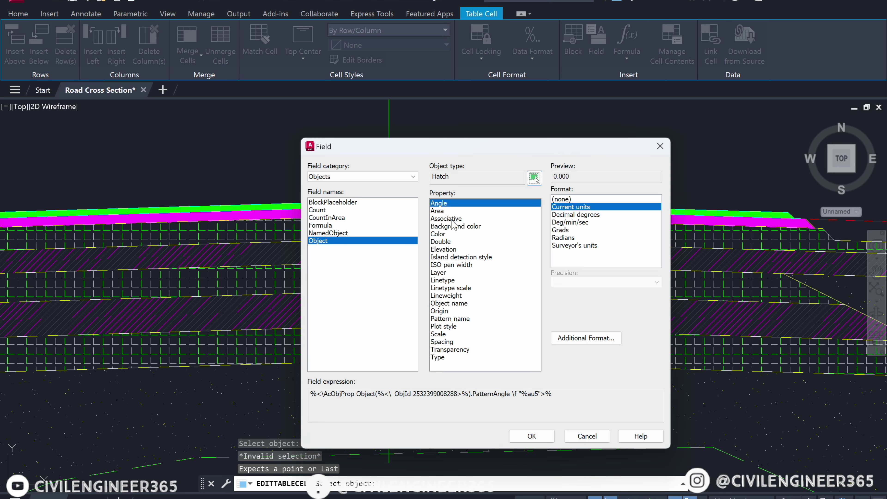
pyautogui.click(441, 211)
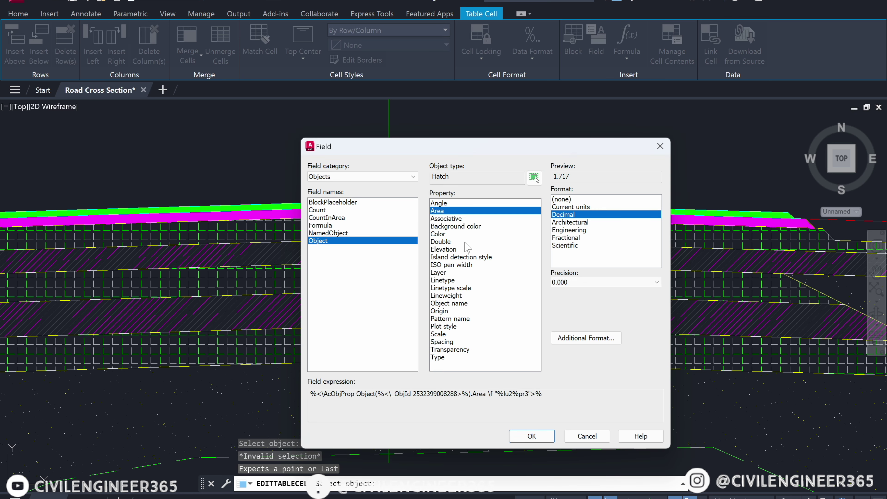
pyautogui.click(532, 436)
pyautogui.scroll(-5, 485, 205)
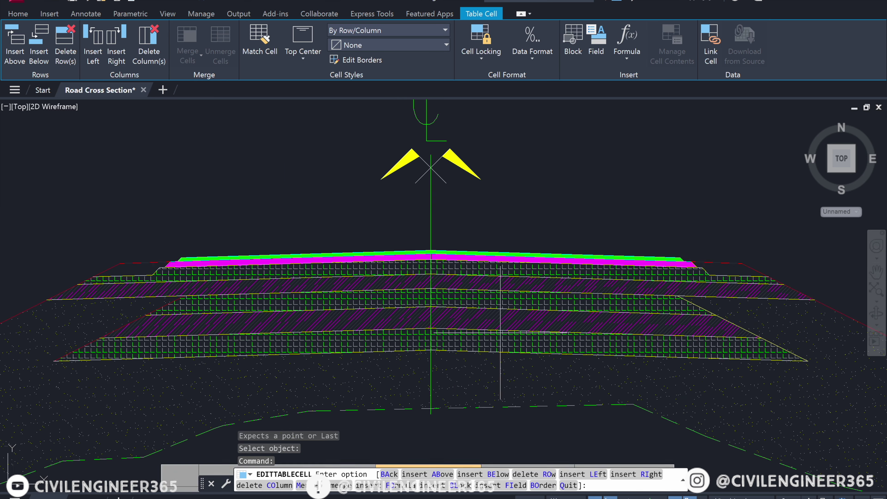
pyautogui.press('Escape')
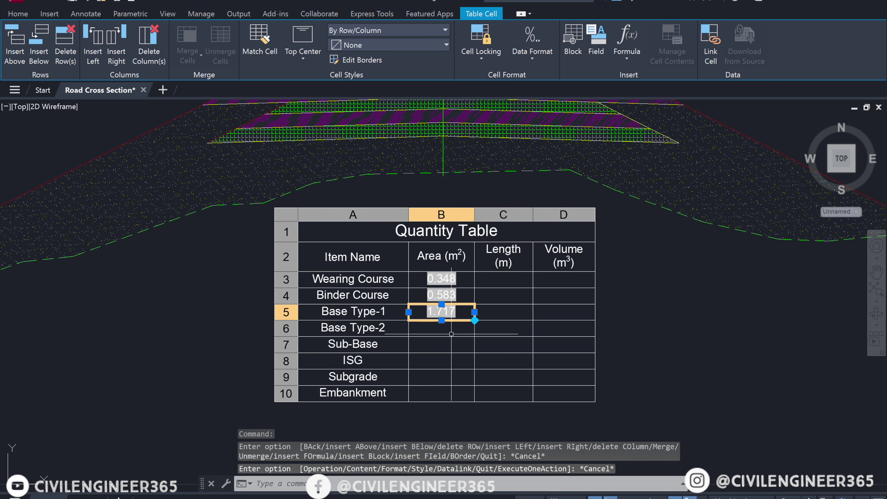
pyautogui.press('Escape')
pyautogui.click(452, 327)
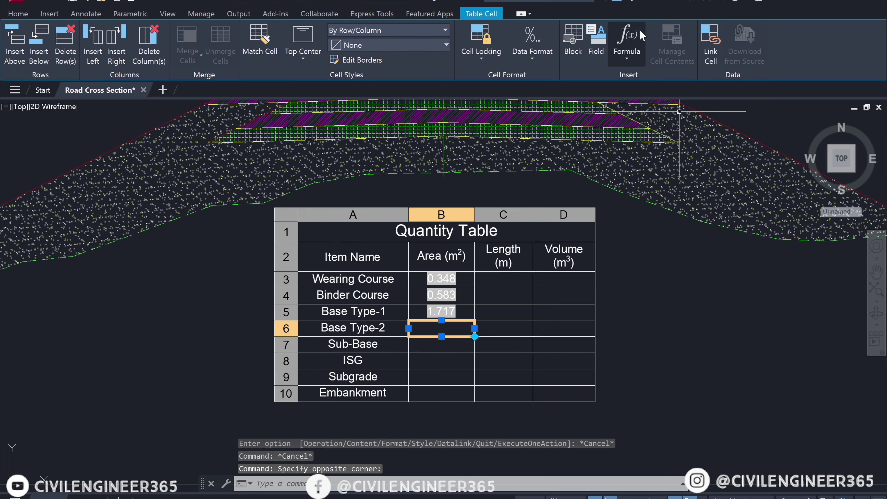
# Link Base Type-2 cell B6 to its hatch area, showing 2.040.
pyautogui.click(597, 42)
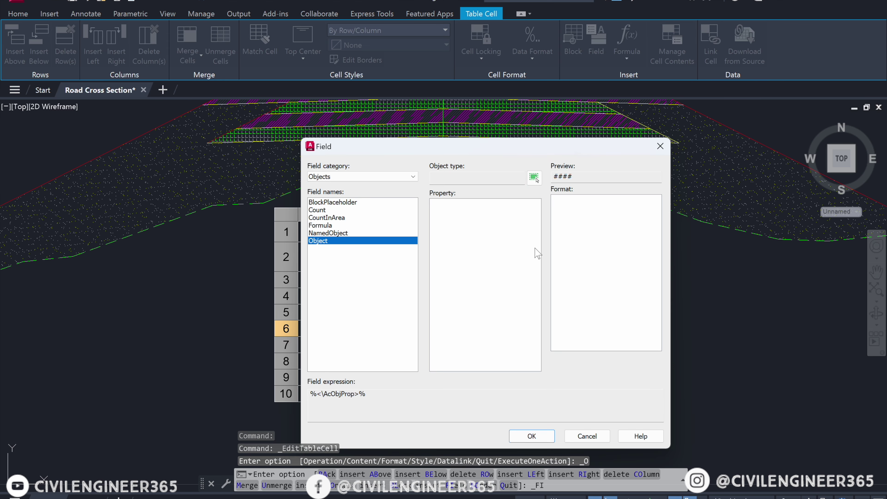
pyautogui.click(534, 177)
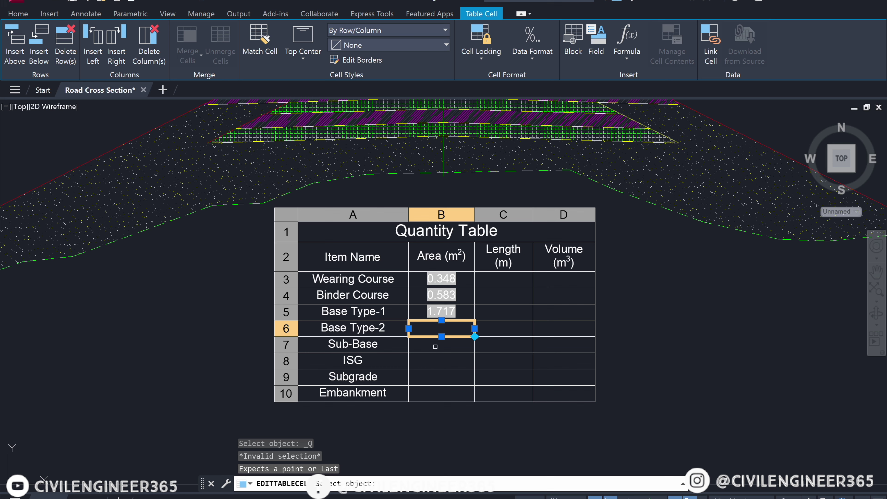
pyautogui.scroll(-2, 439, 343)
pyautogui.scroll(4, 464, 172)
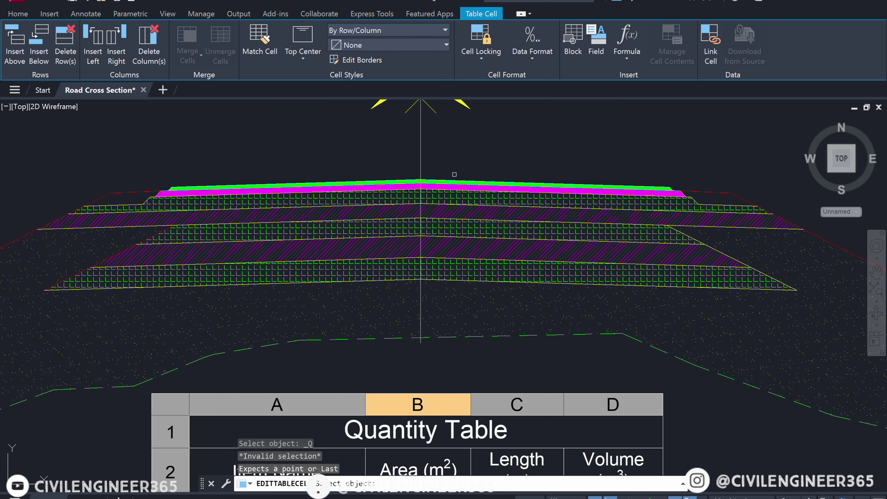
pyautogui.click(353, 220)
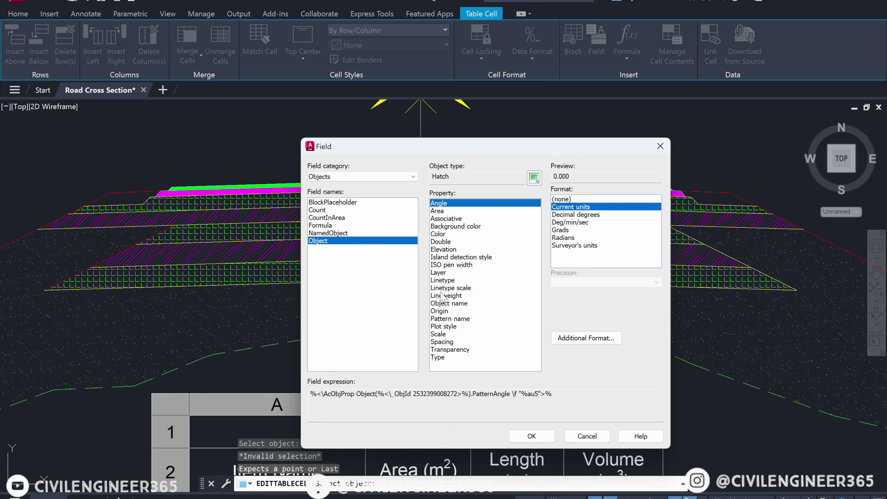
pyautogui.click(437, 211)
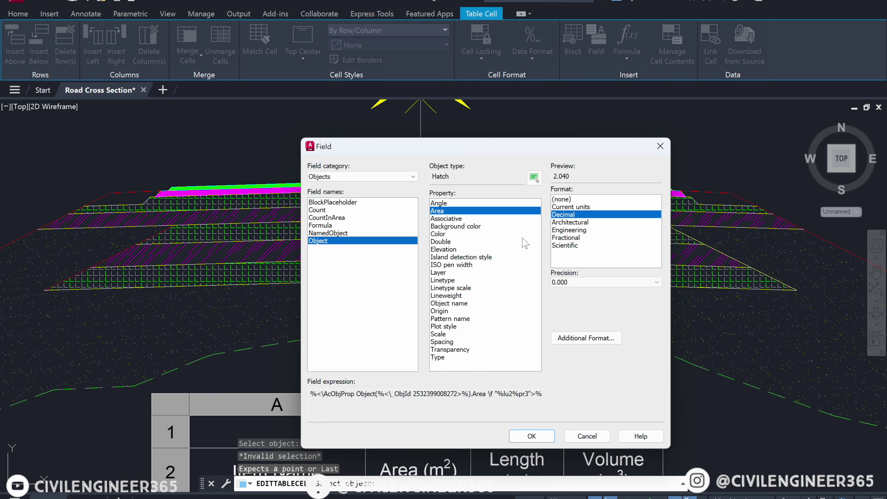
pyautogui.click(531, 436)
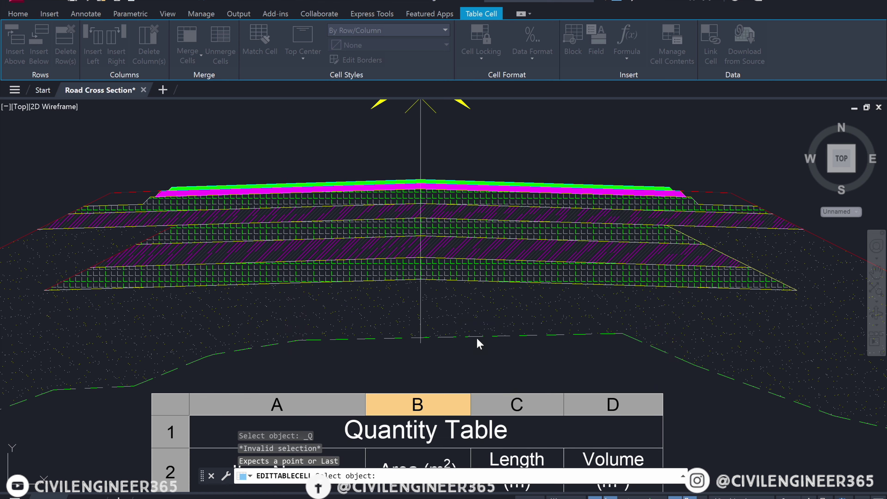
pyautogui.scroll(-2, 433, 148)
pyautogui.scroll(2, 455, 208)
pyautogui.scroll(1, 419, 209)
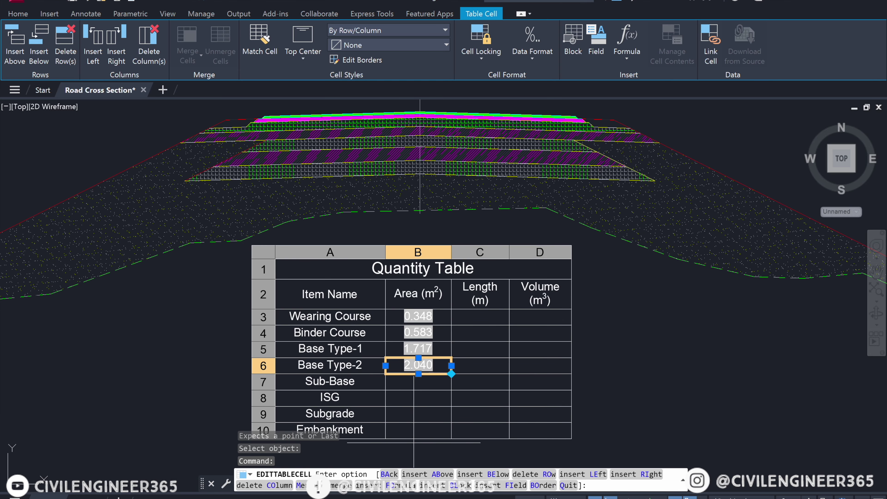
pyautogui.press('Escape')
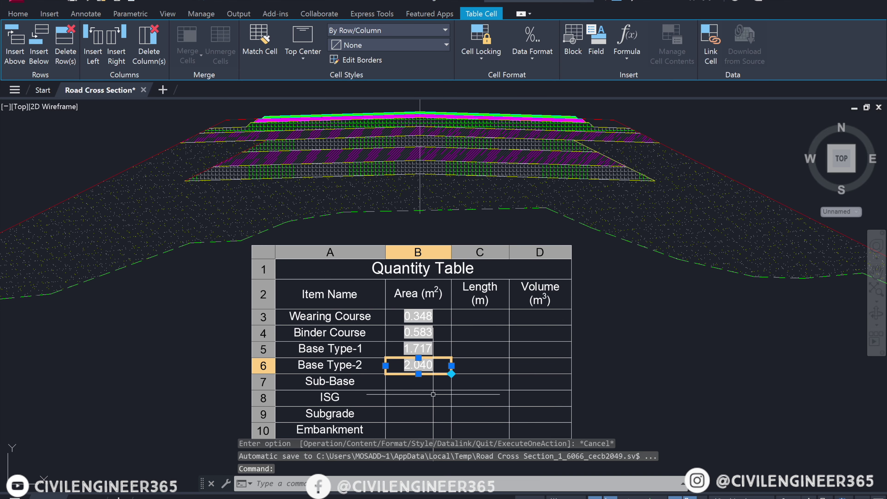
pyautogui.press('Escape')
pyautogui.press('Escape')
# Link Sub-Base cell B7 to its hatch area, showing 1.838.
pyautogui.click(432, 384)
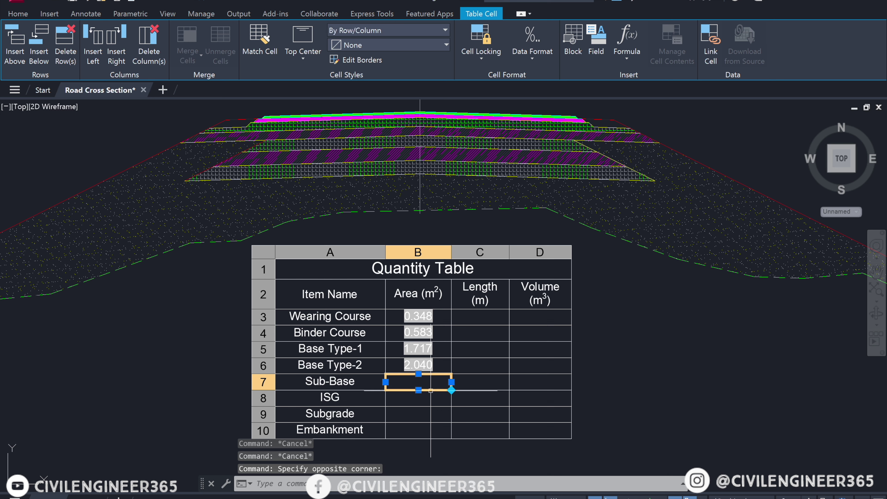
pyautogui.click(593, 49)
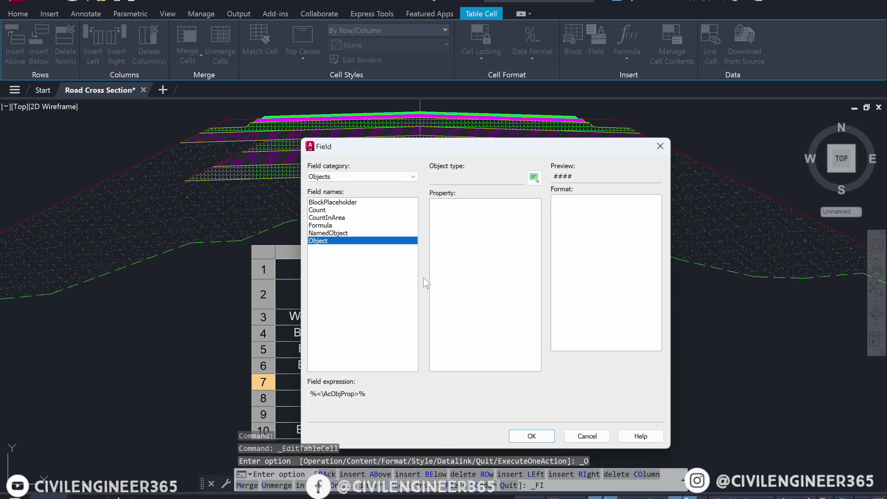
pyautogui.click(534, 177)
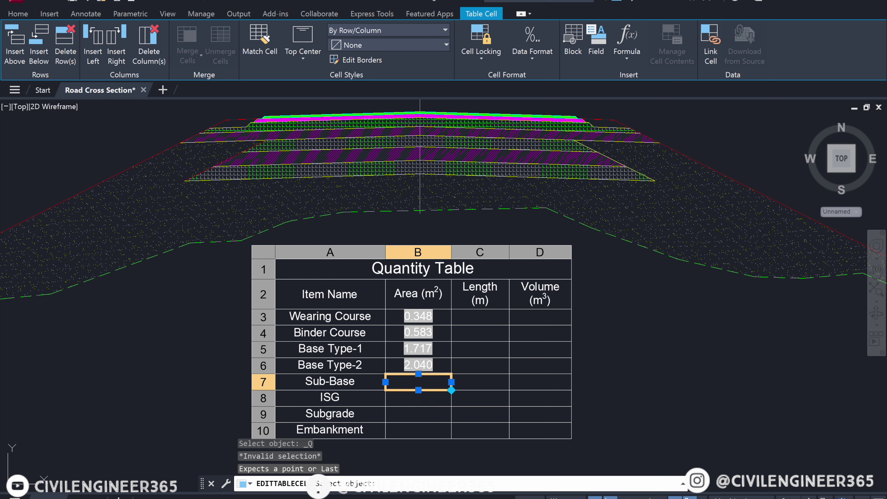
pyautogui.click(445, 142)
pyautogui.click(439, 211)
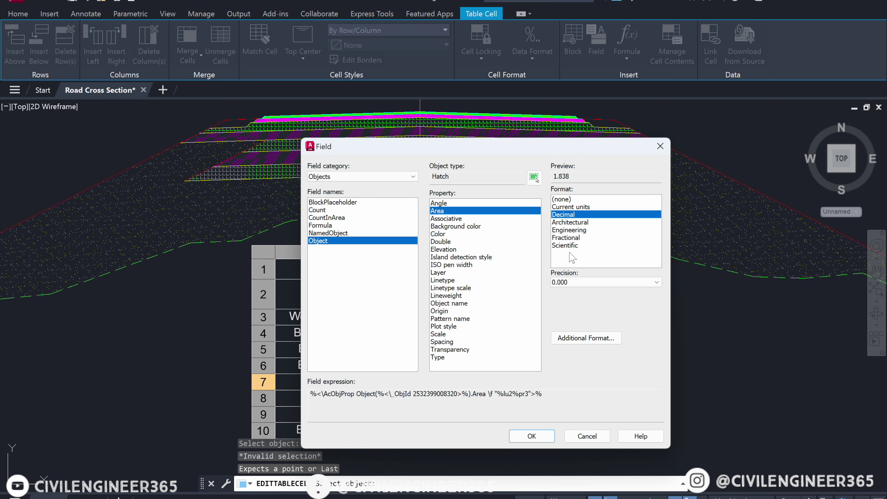
pyautogui.click(537, 441)
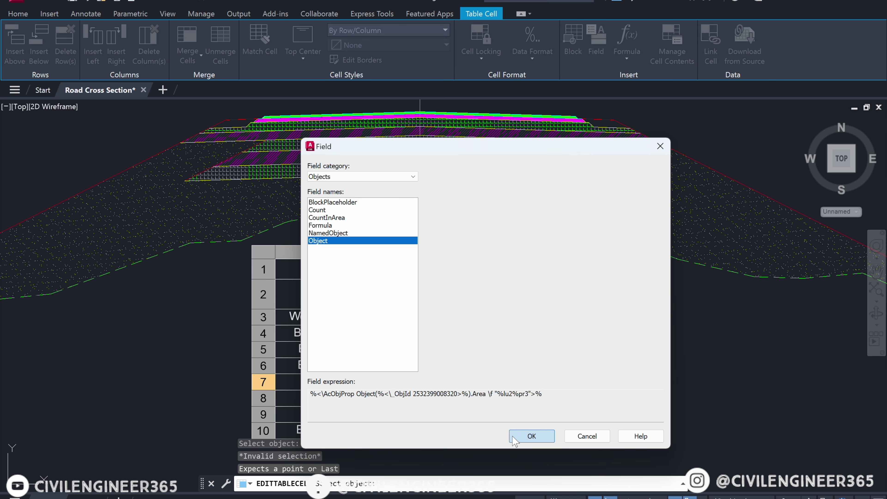
pyautogui.press('Escape')
pyautogui.press('Escape')
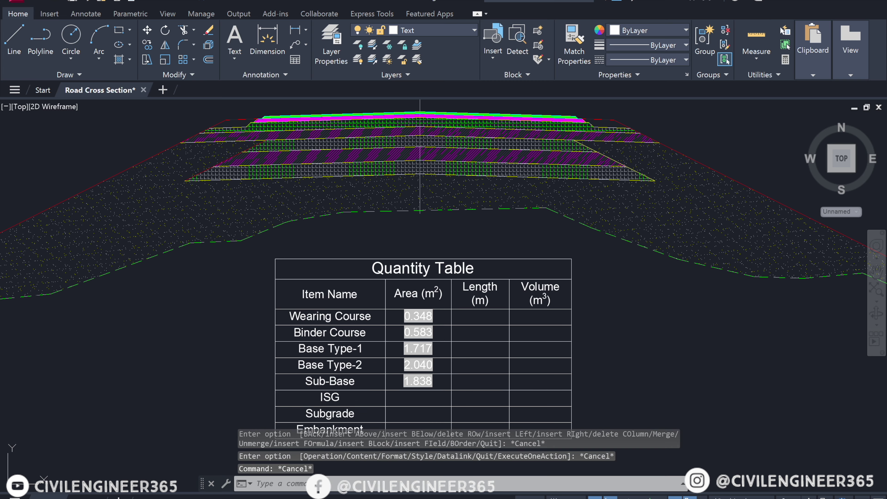
# Link ISG cell B8 to its hatch area, showing 2.557.
pyautogui.click(425, 397)
pyautogui.click(596, 39)
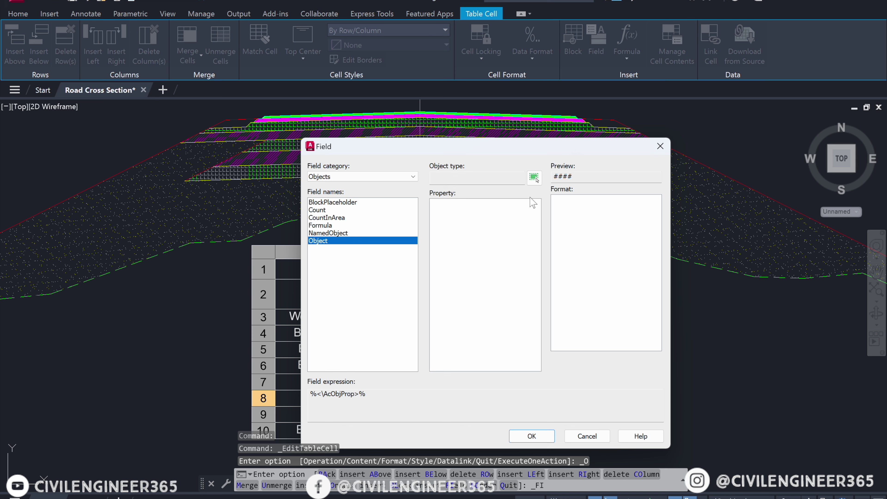
pyautogui.click(534, 177)
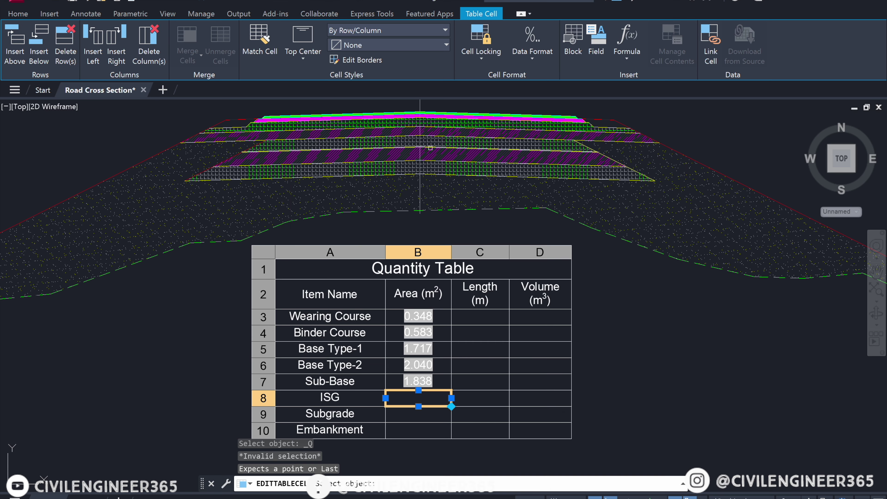
pyautogui.click(431, 154)
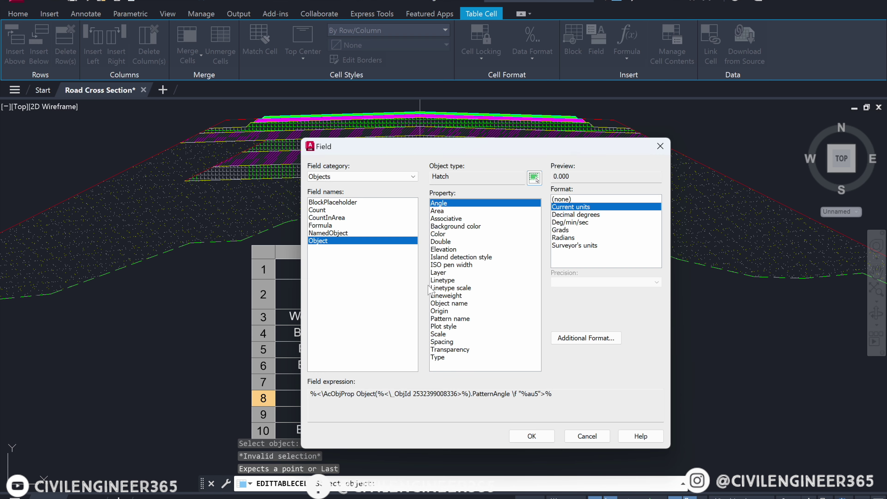
pyautogui.click(437, 211)
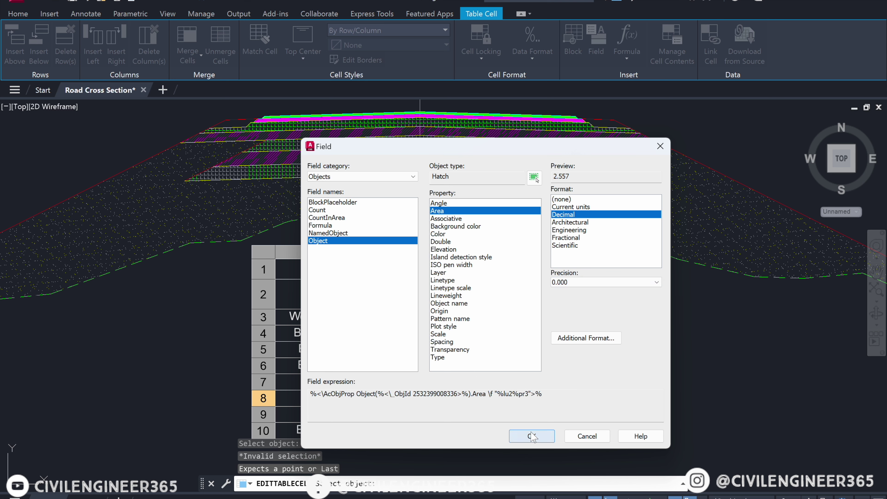
pyautogui.click(531, 436)
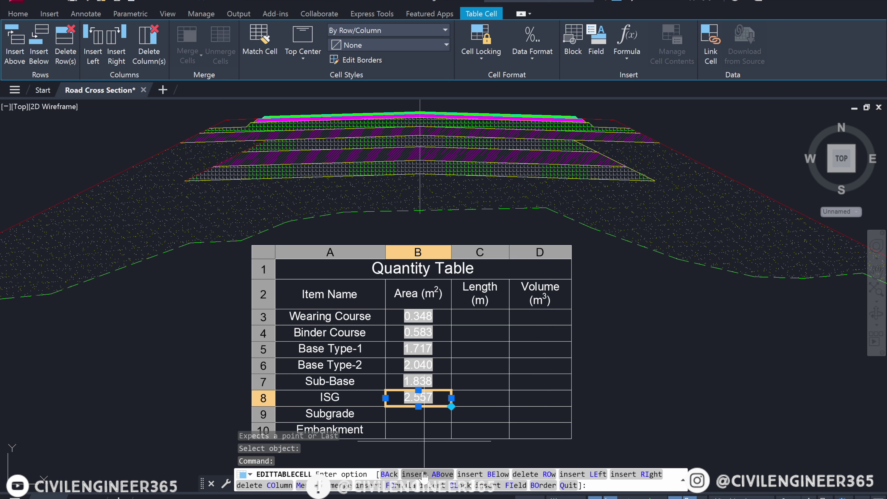
pyautogui.press('Escape')
pyautogui.press('Escape')
# Link the Subgrade area cell to its hatch area, showing 2.940.
pyautogui.click(422, 412)
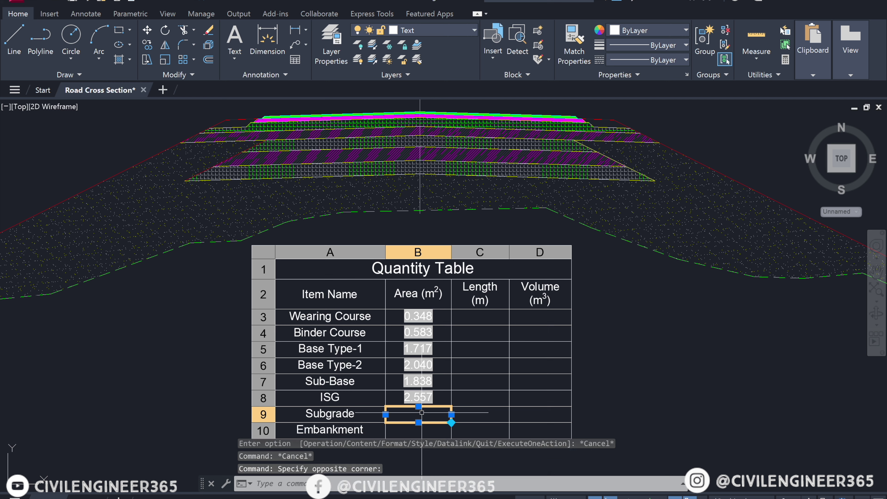
pyautogui.click(595, 39)
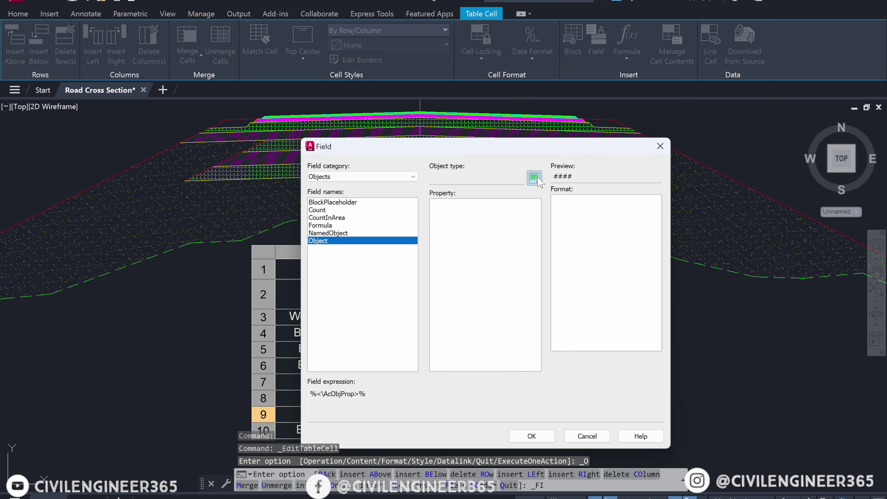
pyautogui.click(534, 177)
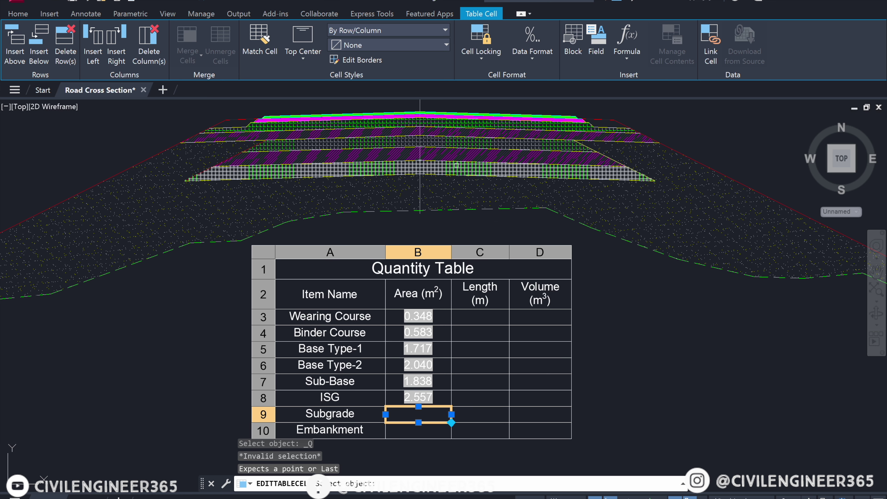
pyautogui.click(420, 161)
pyautogui.click(437, 211)
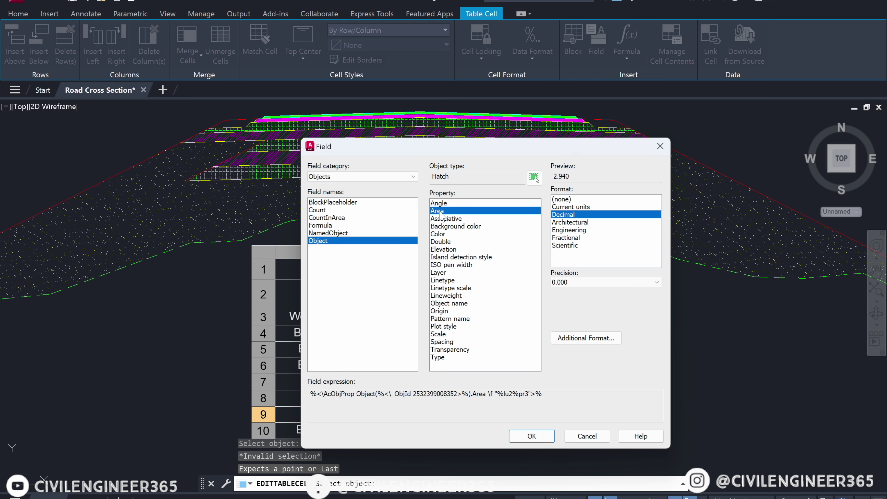
pyautogui.click(537, 440)
pyautogui.press('Escape')
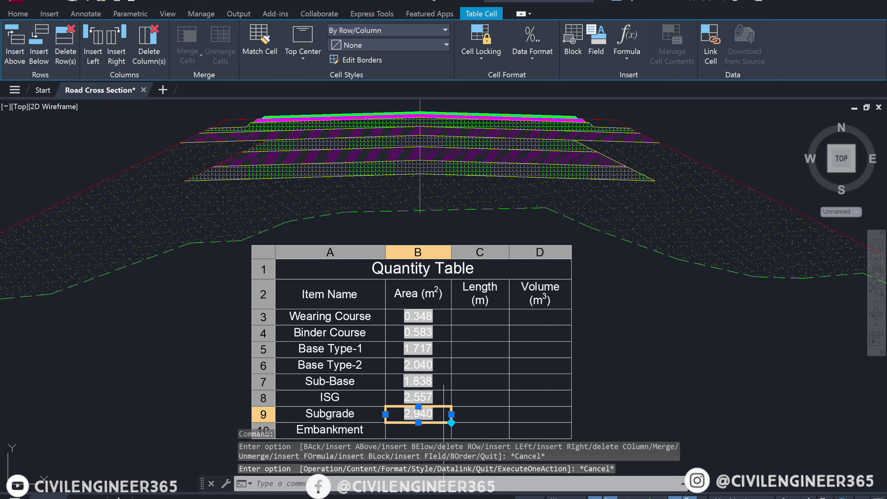
pyautogui.press('Escape')
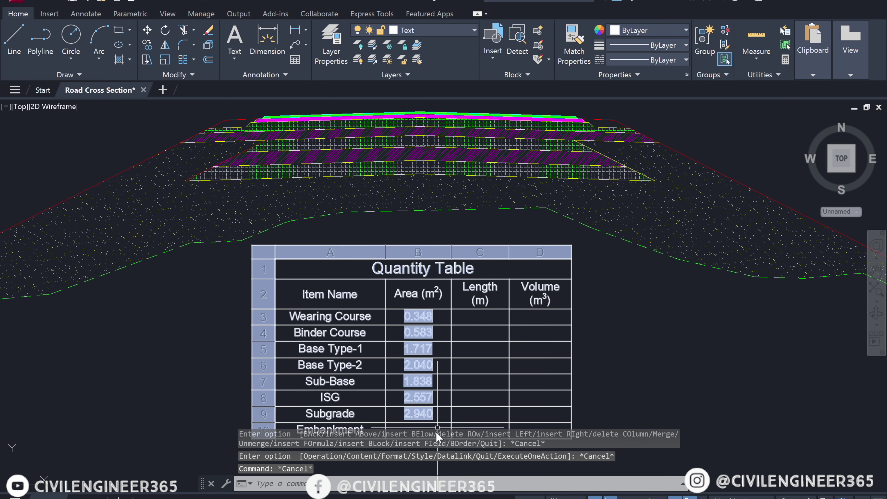
# Link the Embankment area cell to its hatch area, showing 34.402.
pyautogui.click(437, 433)
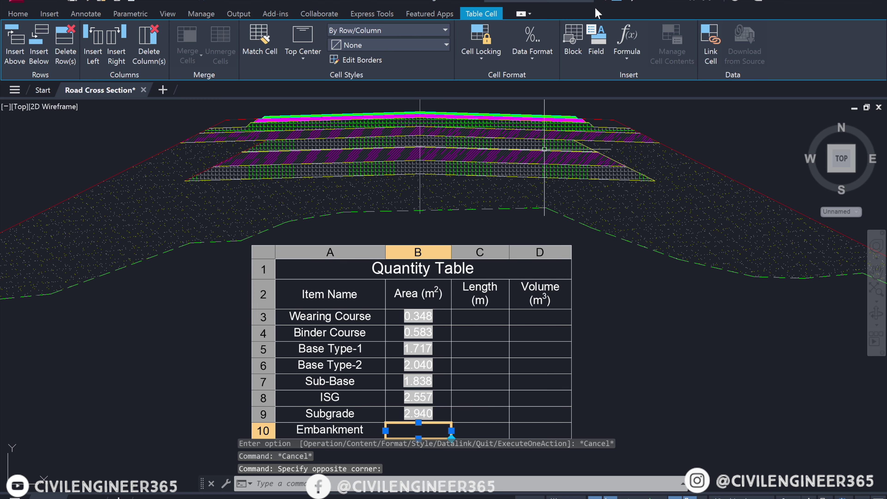
pyautogui.click(597, 33)
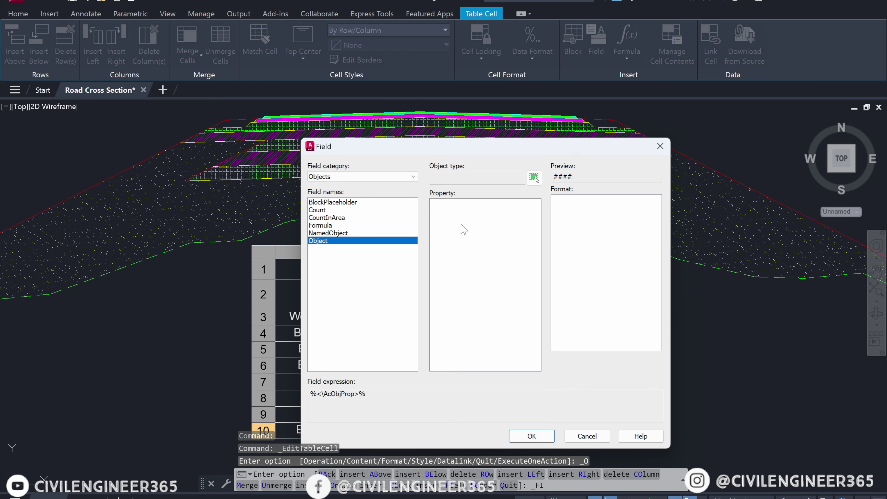
pyautogui.click(535, 177)
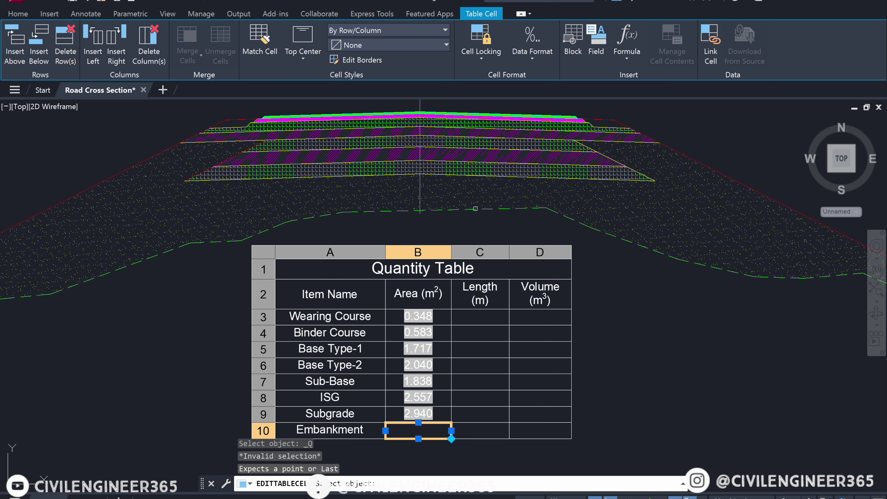
pyautogui.click(470, 198)
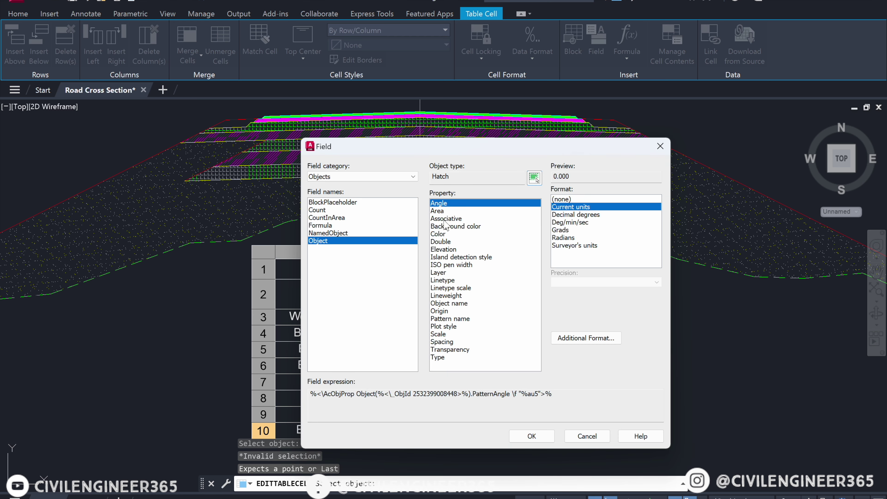
pyautogui.click(438, 211)
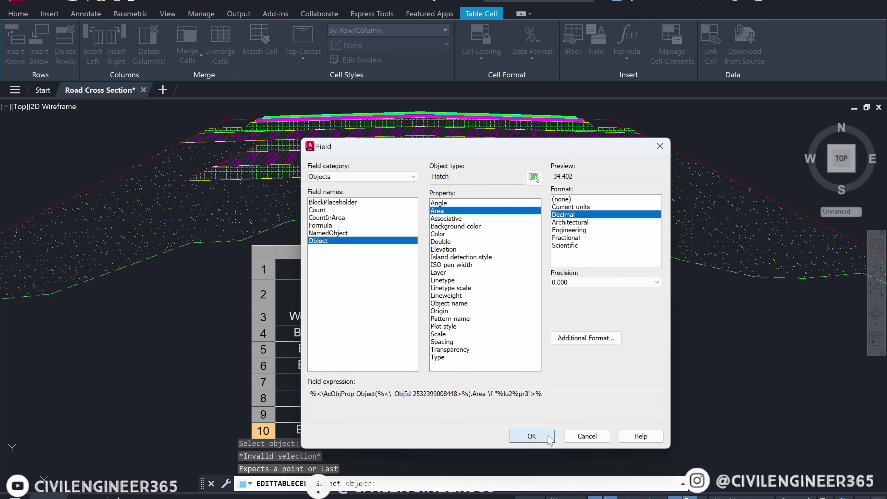
pyautogui.click(531, 436)
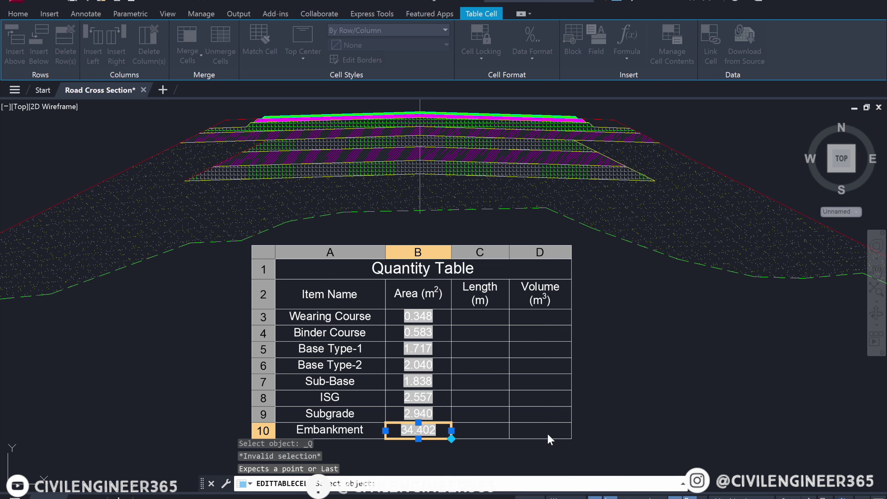
pyautogui.press('Escape')
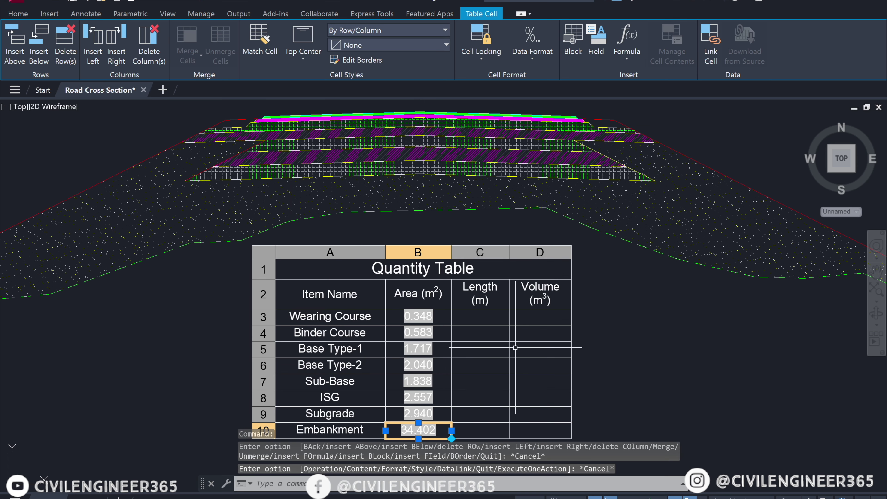
pyautogui.press('Escape')
# Zoom and pan from CH 0+020 down to the CH 0+040 section and its empty table.
pyautogui.scroll(-3, 510, 325)
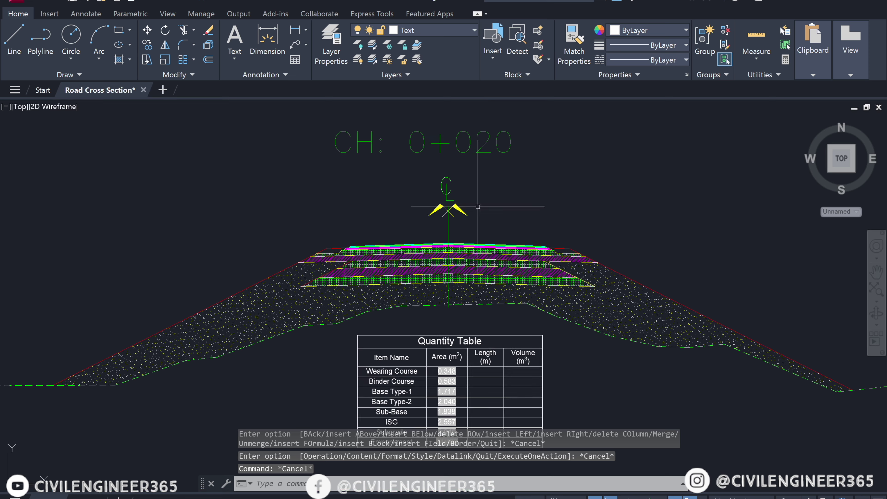
pyautogui.moveTo(501, 293); pyautogui.dragTo(493, 246, button='middle')
pyautogui.click(494, 246)
pyautogui.scroll(1, 493, 246)
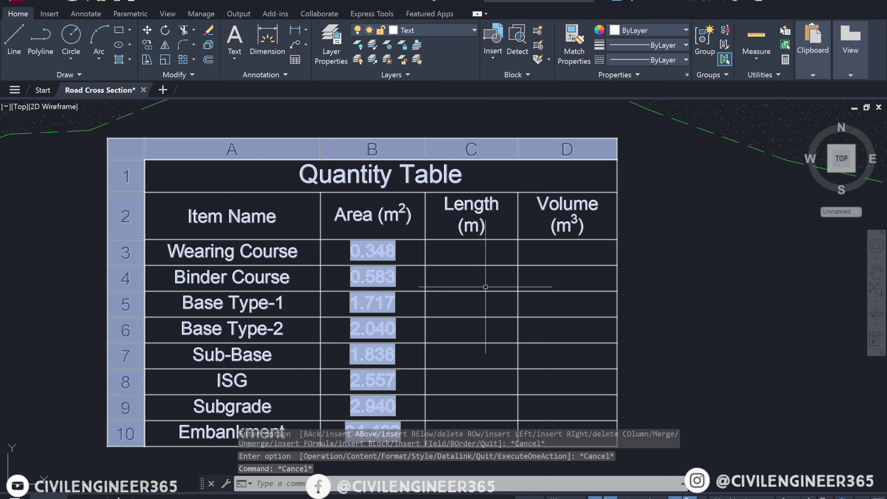
pyautogui.scroll(1, 489, 269)
pyautogui.scroll(1, 489, 257)
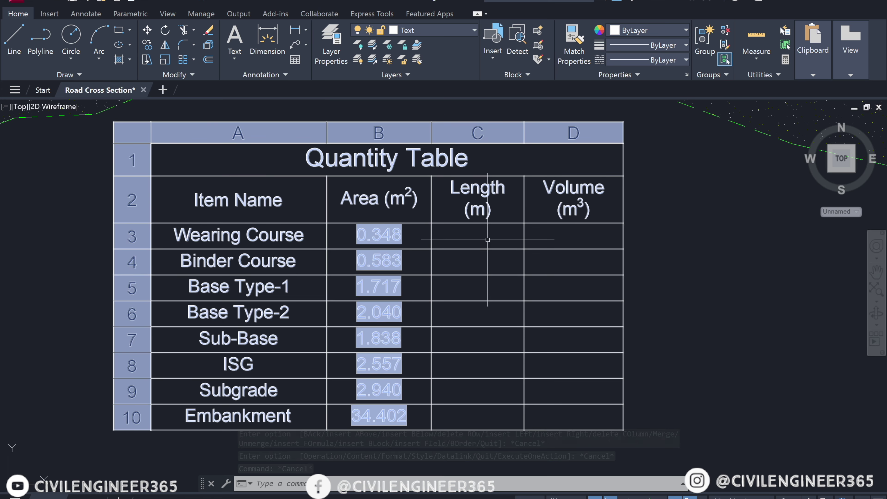
pyautogui.scroll(-2, 487, 240)
pyautogui.scroll(1, 485, 238)
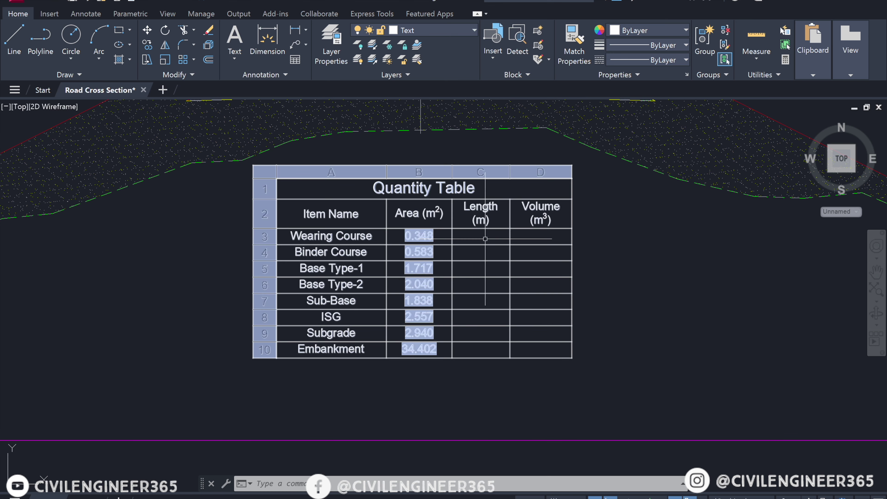
pyautogui.scroll(-4, 485, 350)
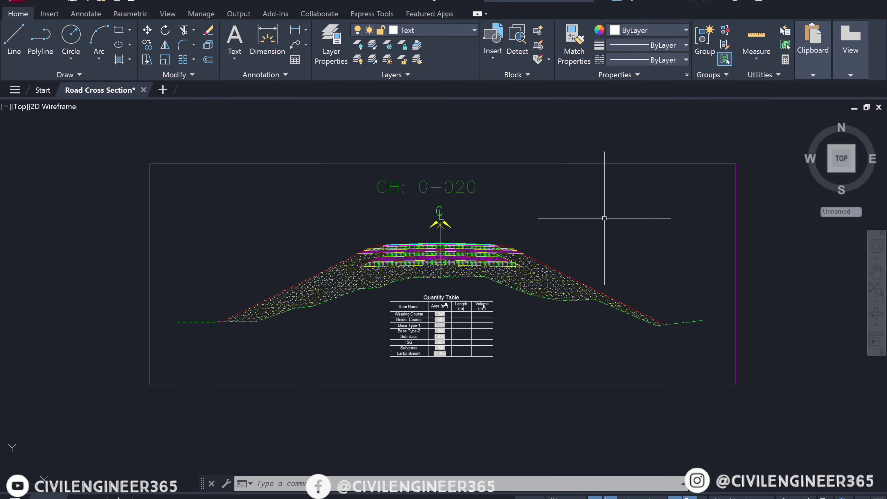
pyautogui.scroll(-5, 600, 358)
pyautogui.scroll(6, 559, 349)
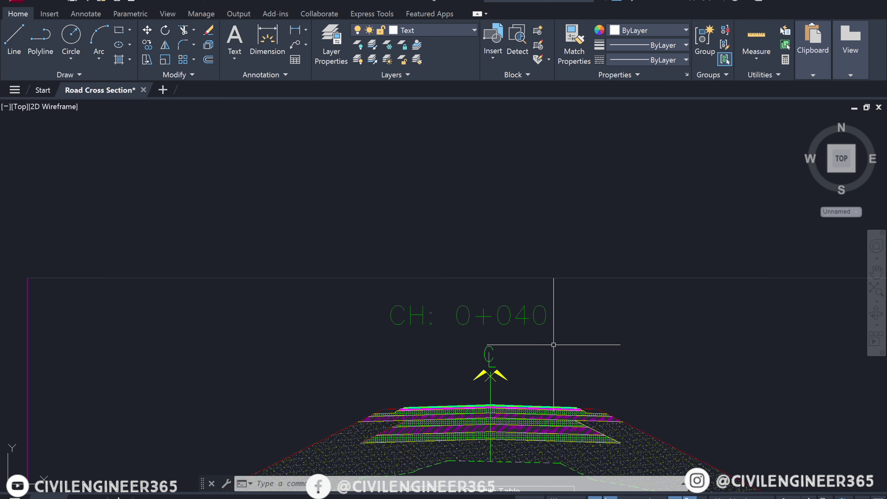
pyautogui.moveTo(540, 336); pyautogui.dragTo(495, 188, button='middle')
pyautogui.scroll(2, 451, 361)
pyautogui.scroll(1, 450, 353)
# Link CH 0+040 cell B3 to the wearing course hatch Area at 0.000 precision, showing 0.348.
pyautogui.click(433, 337)
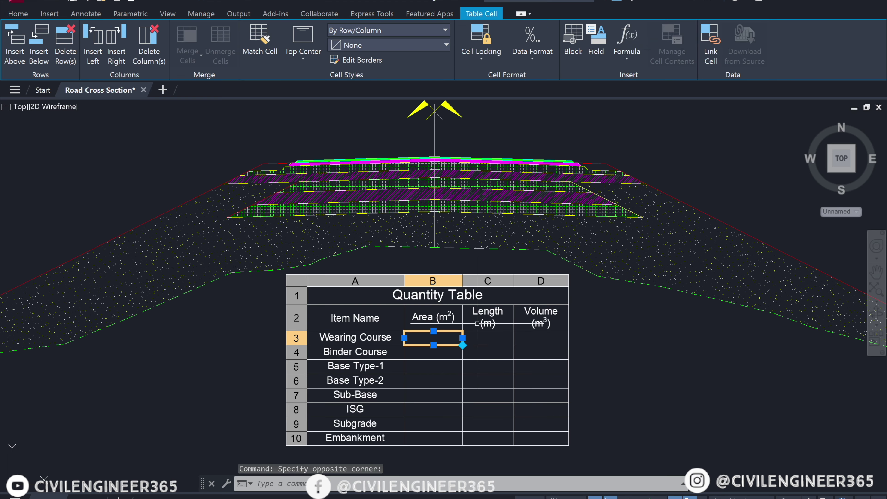
pyautogui.click(602, 43)
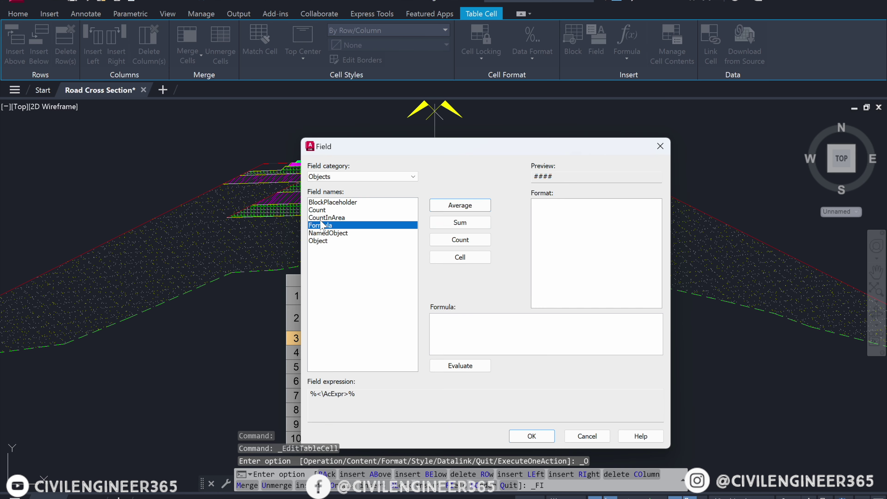
pyautogui.click(337, 176)
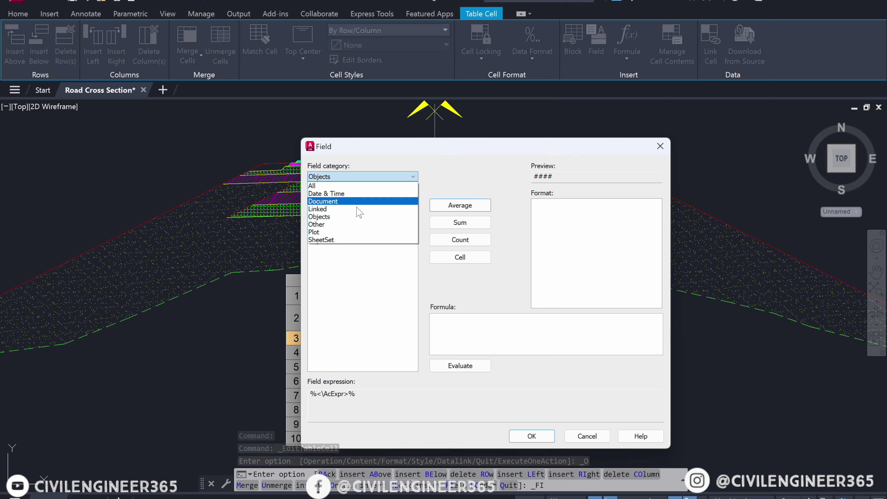
pyautogui.click(333, 217)
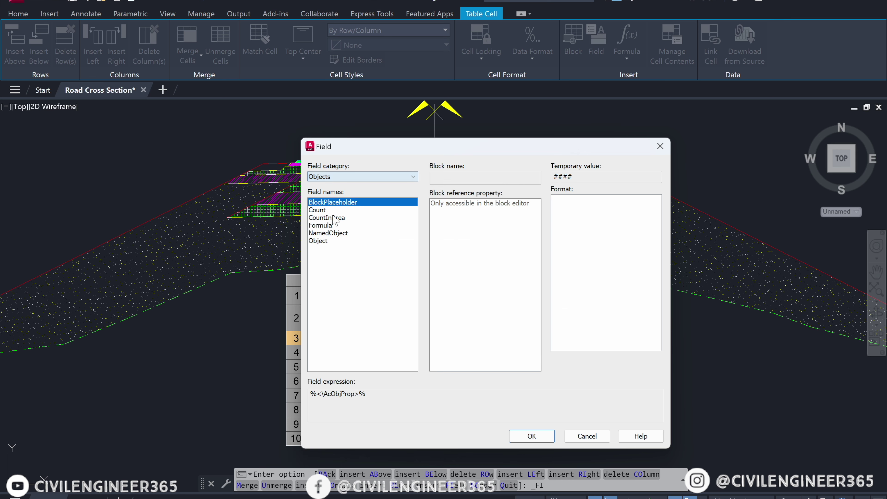
pyautogui.click(327, 241)
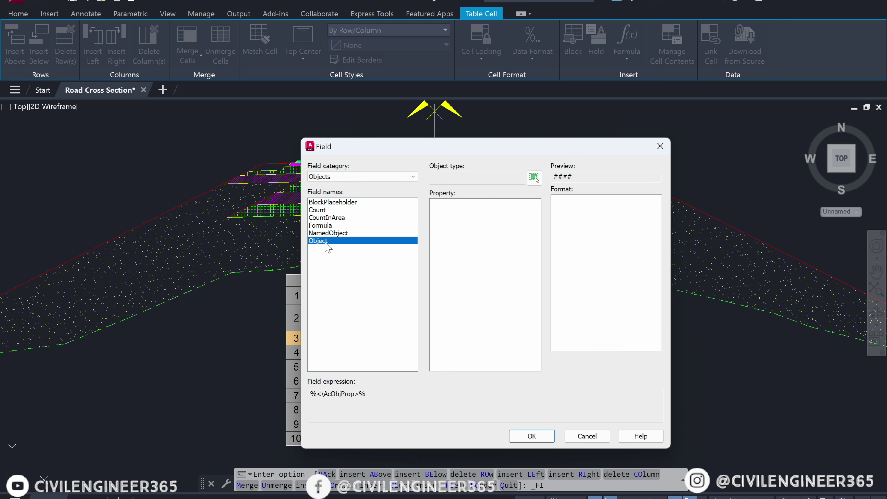
pyautogui.click(533, 177)
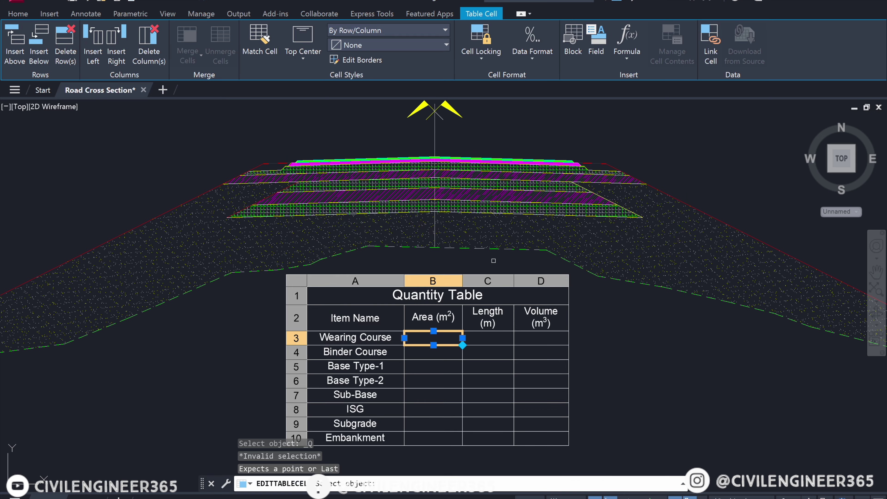
pyautogui.scroll(5, 468, 138)
pyautogui.scroll(3, 396, 213)
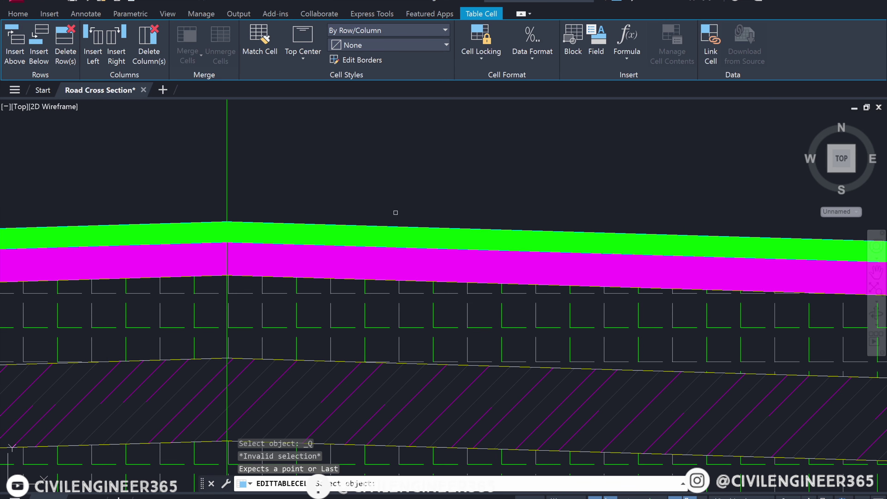
pyautogui.click(227, 258)
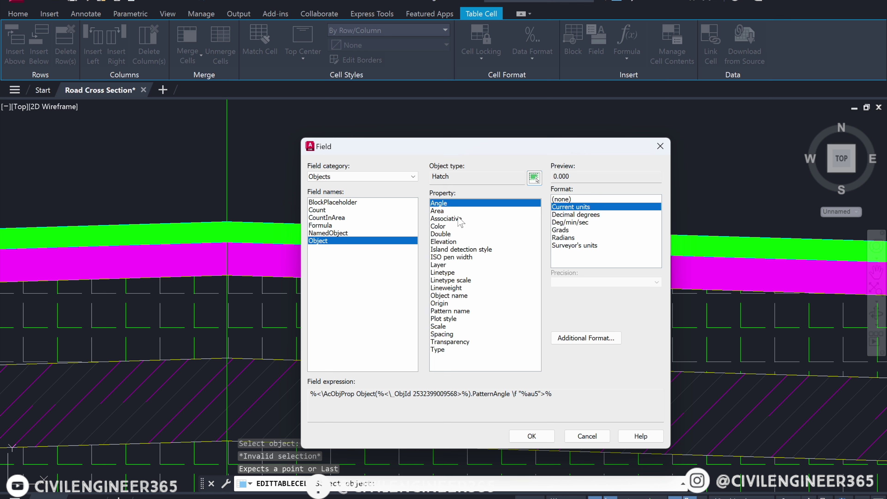
pyautogui.click(440, 211)
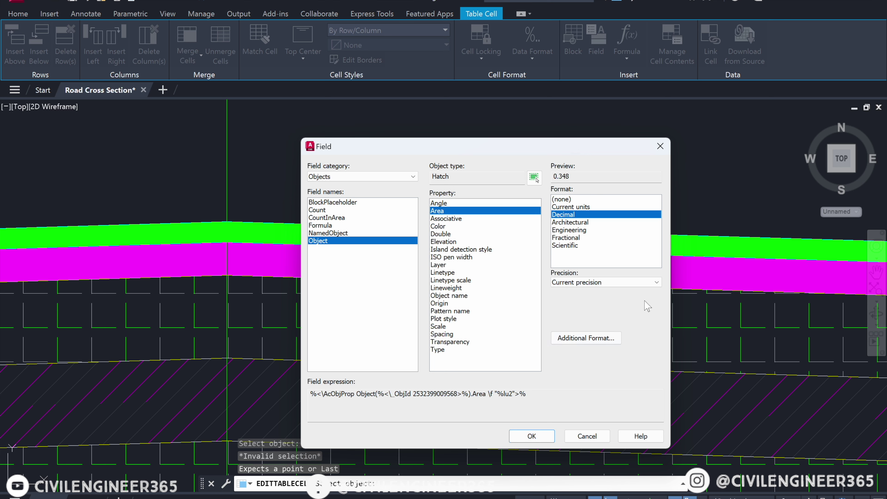
pyautogui.click(647, 282)
pyautogui.click(586, 328)
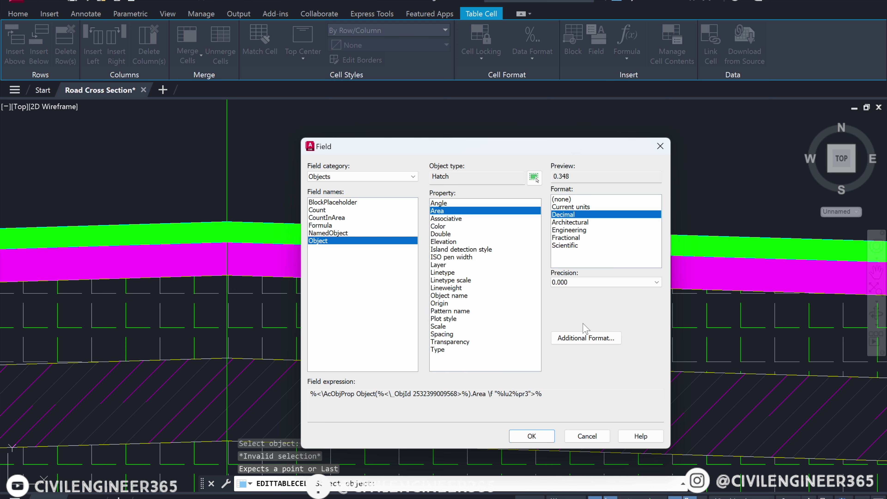
pyautogui.click(531, 437)
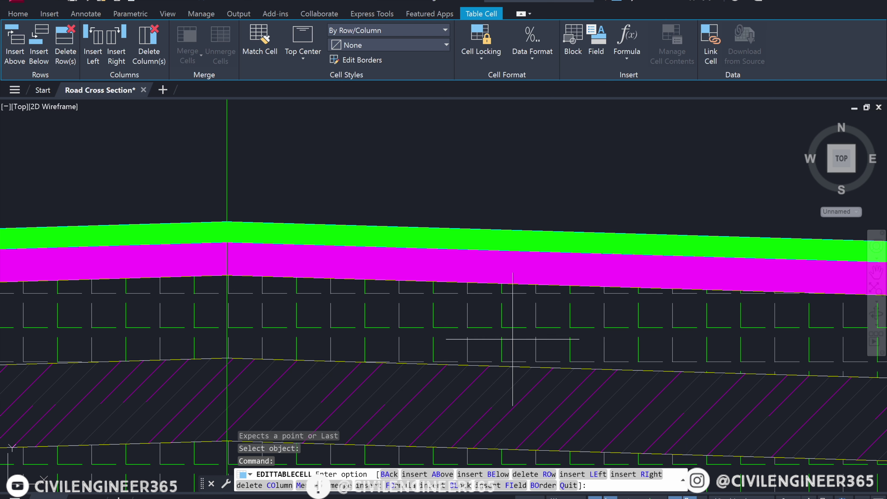
pyautogui.scroll(-5, 492, 313)
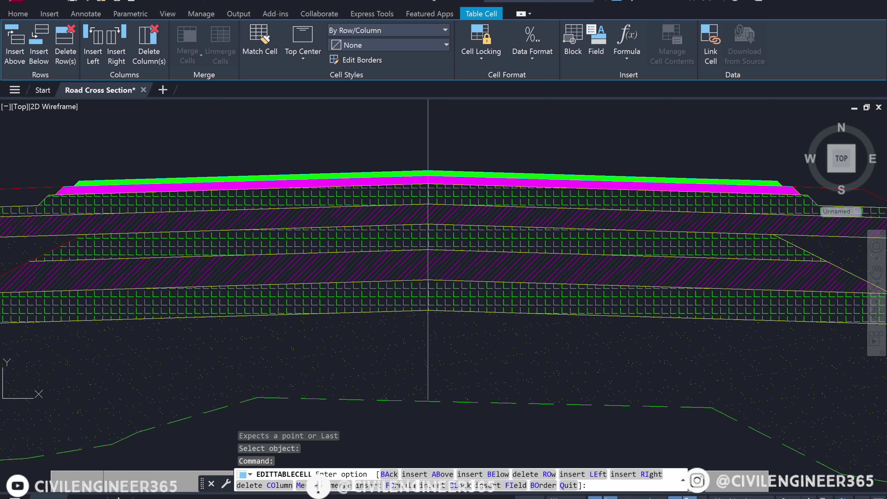
pyautogui.scroll(4, 438, 358)
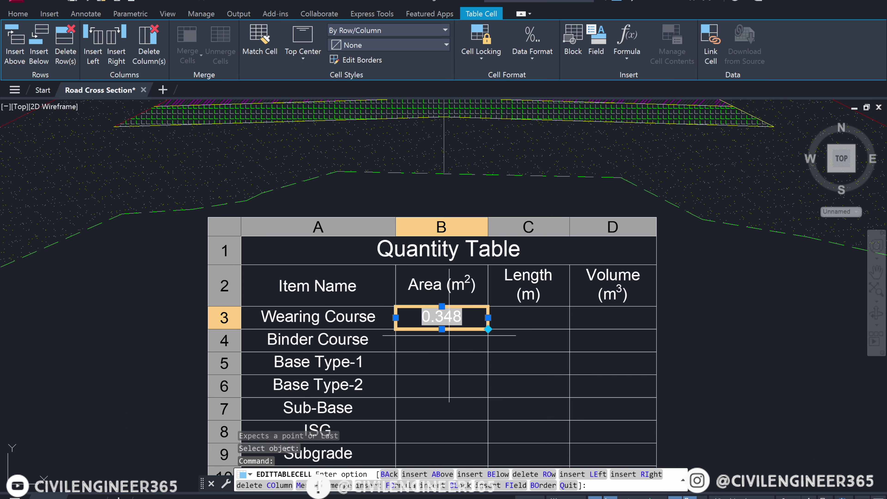
pyautogui.press('Escape')
pyautogui.press('Escape')
pyautogui.press('Escape')
# Link CH 0+040 cell B4 to the binder course hatch Area in Decimal format, showing 0.583.
pyautogui.click(442, 340)
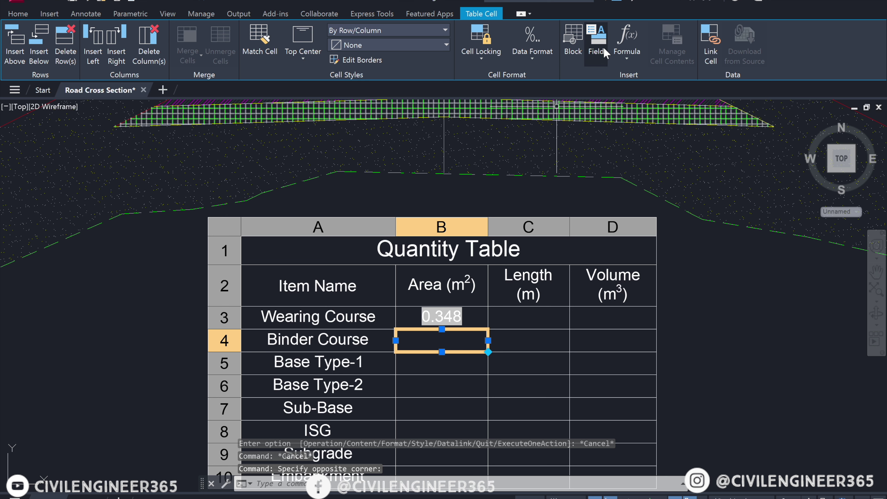
pyautogui.click(594, 49)
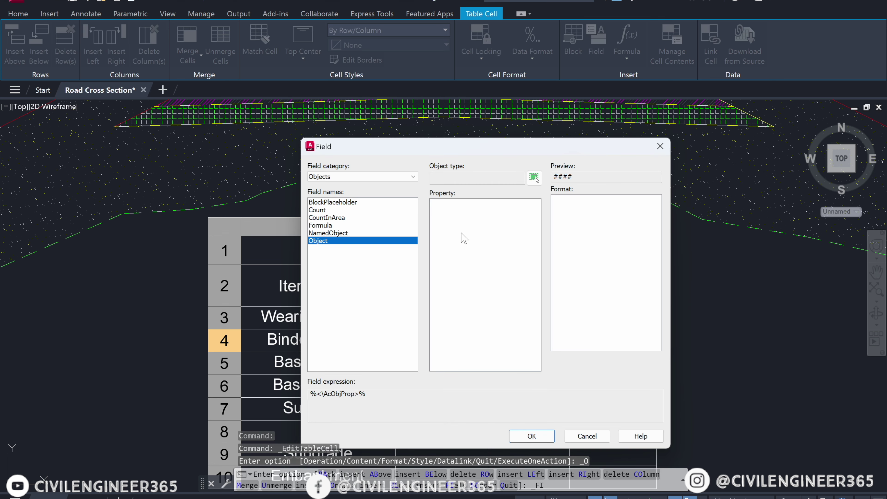
pyautogui.click(535, 178)
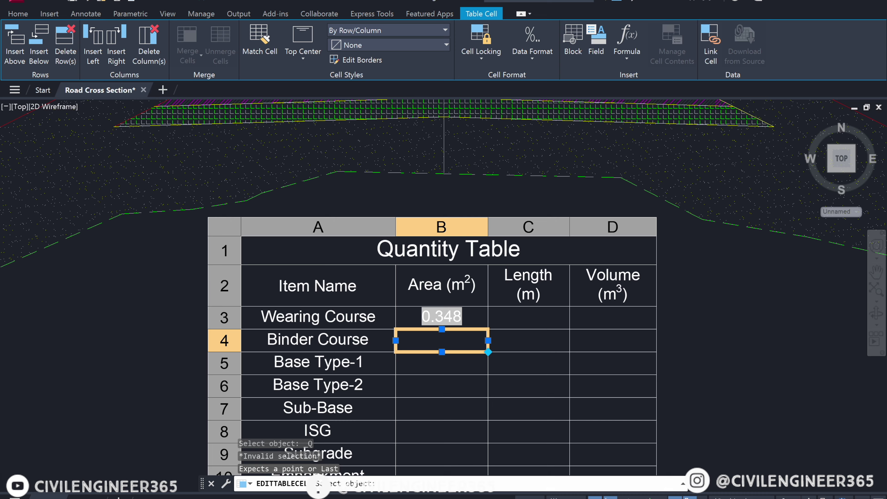
pyautogui.scroll(-2, 535, 219)
pyautogui.moveTo(508, 139); pyautogui.dragTo(507, 227, button='middle')
pyautogui.scroll(3, 507, 228)
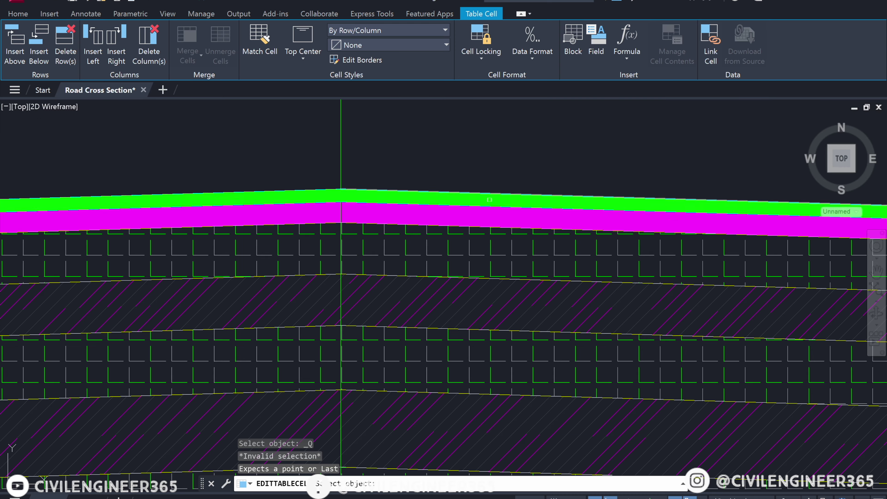
pyautogui.click(447, 218)
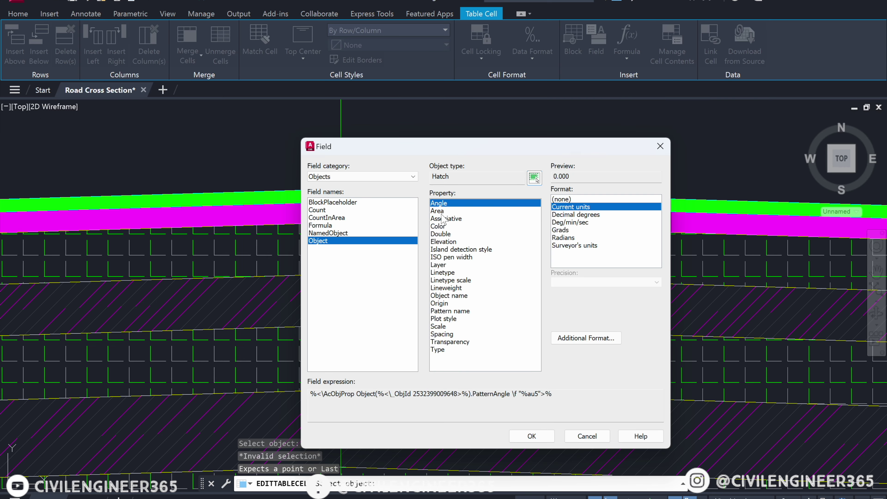
pyautogui.click(441, 211)
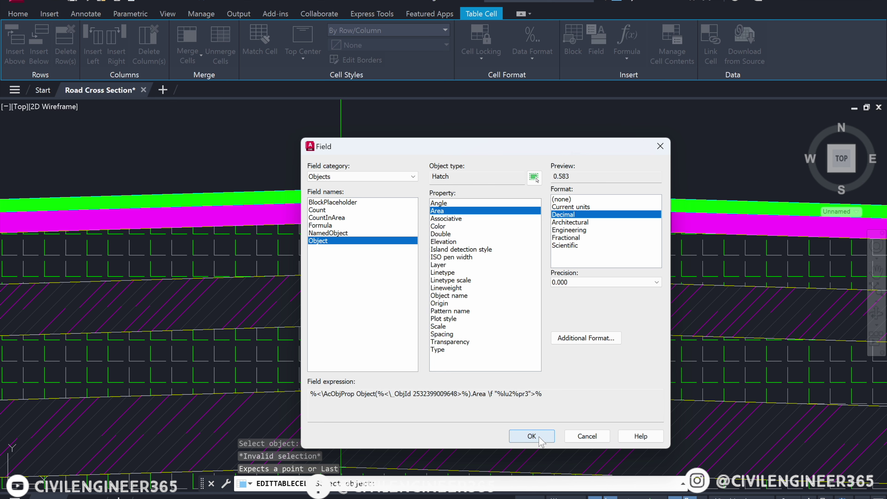
pyautogui.click(531, 436)
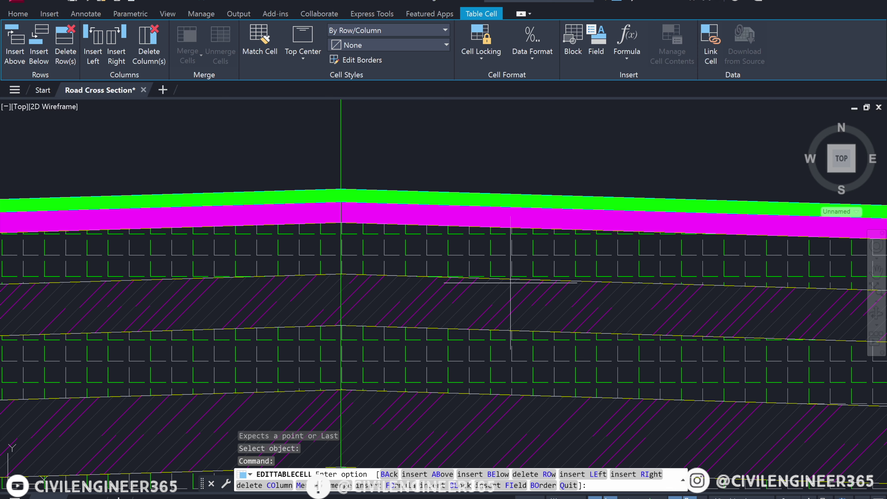
pyautogui.scroll(-3, 541, 441)
pyautogui.scroll(-3, 505, 363)
pyautogui.moveTo(505, 362); pyautogui.dragTo(505, 164, button='middle')
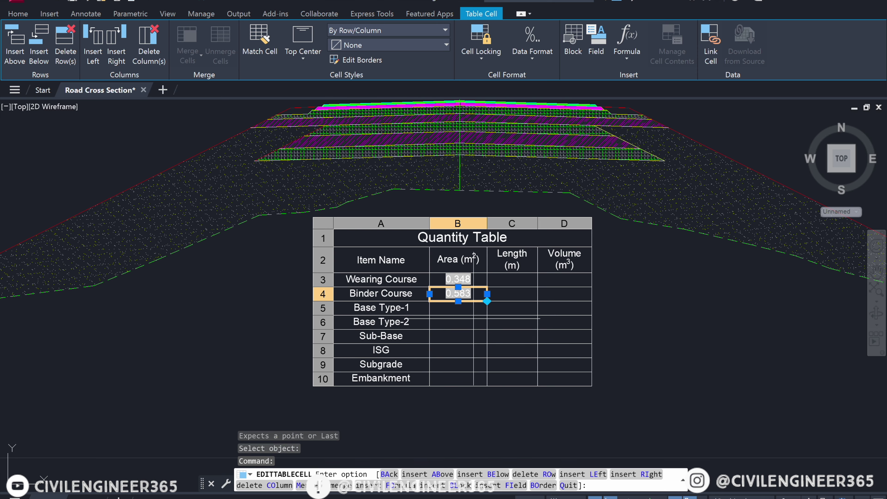
pyautogui.press('Escape')
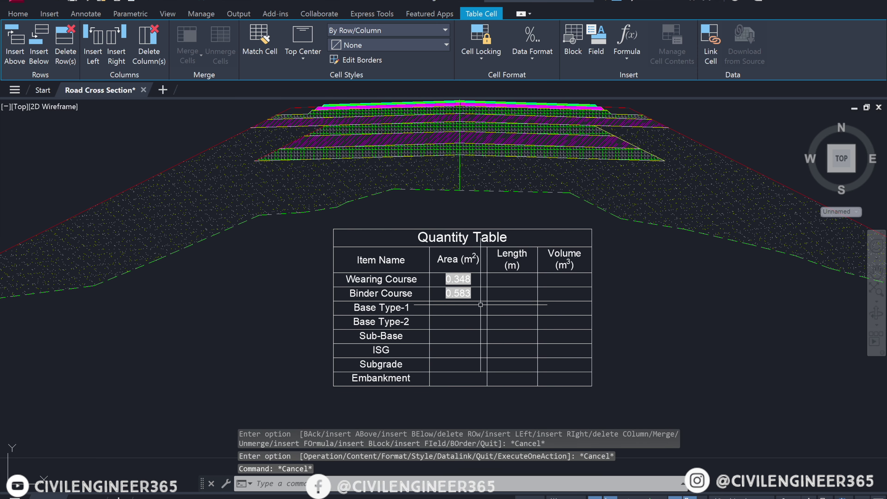
# Link cell B5 to the Base Type-1 hatch area, showing 1.717.
pyautogui.click(475, 307)
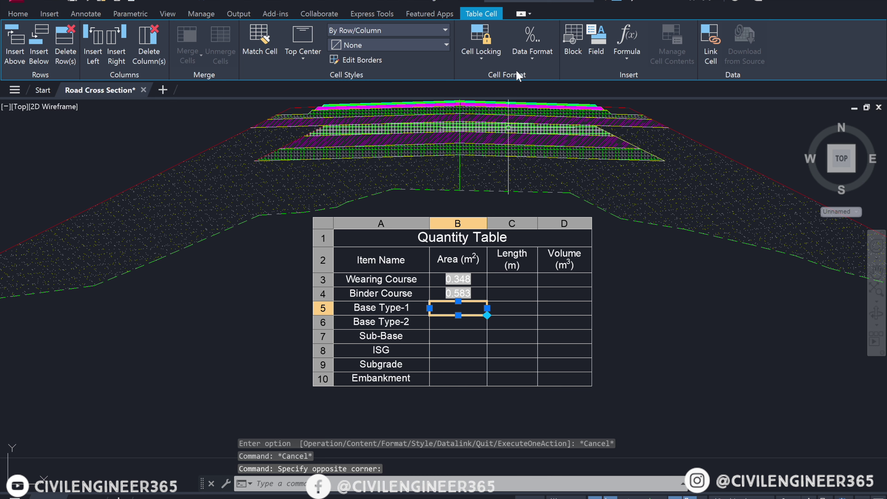
pyautogui.click(593, 52)
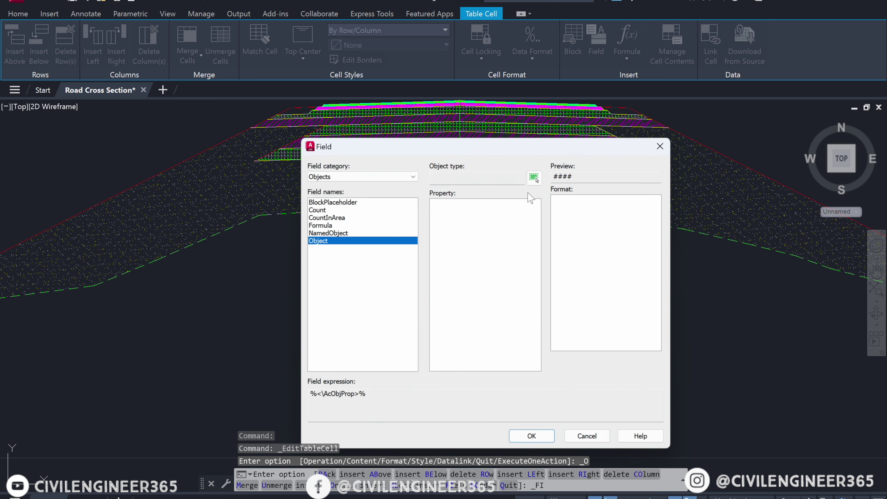
pyautogui.click(535, 177)
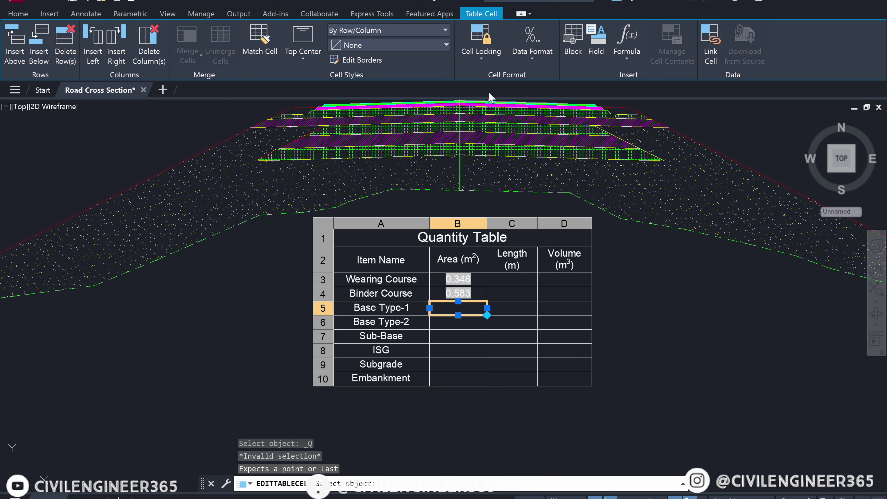
pyautogui.scroll(2, 446, 115)
pyautogui.scroll(5, 450, 185)
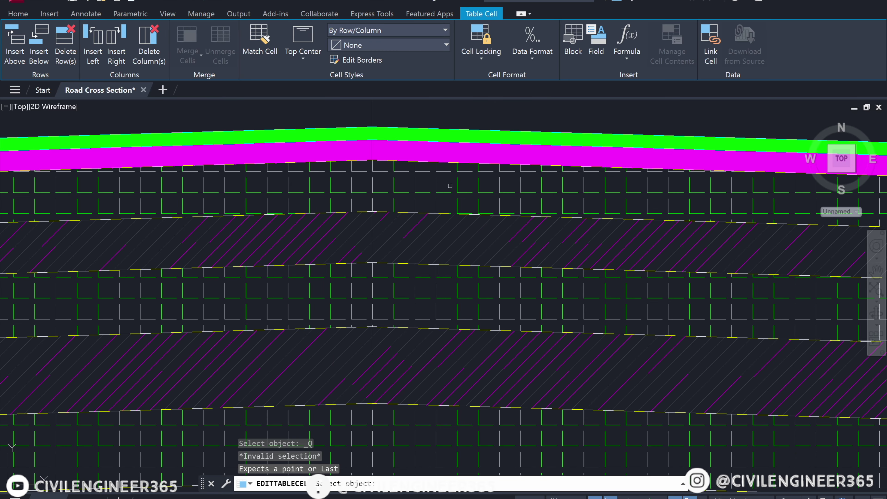
pyautogui.click(435, 193)
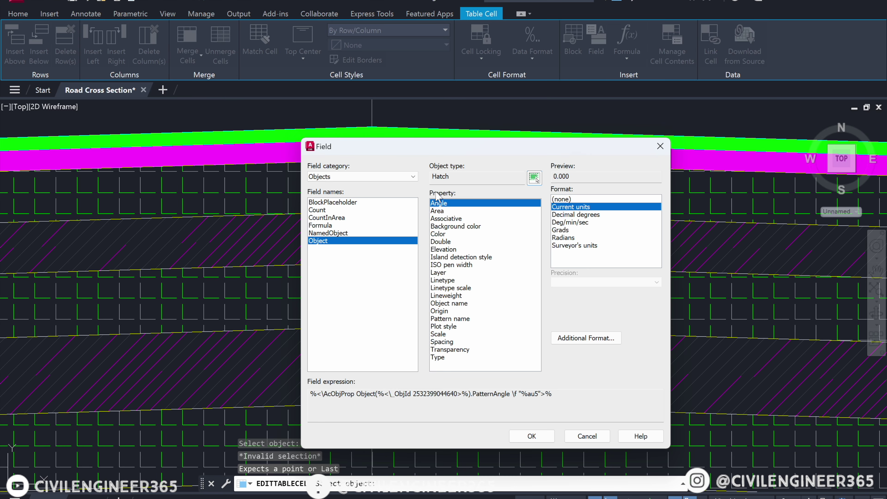
pyautogui.click(438, 211)
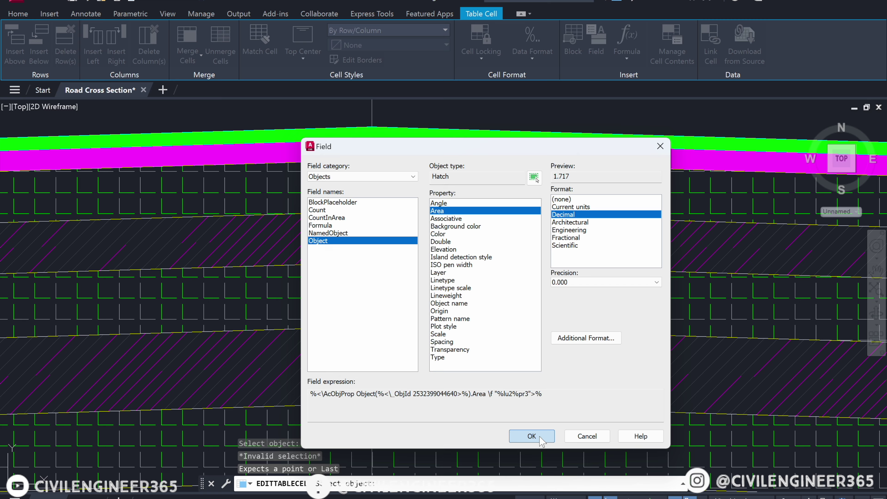
pyautogui.click(531, 436)
pyautogui.scroll(-5, 400, 244)
pyautogui.scroll(-3, 400, 191)
pyautogui.moveTo(419, 411); pyautogui.dragTo(422, 252, button='middle')
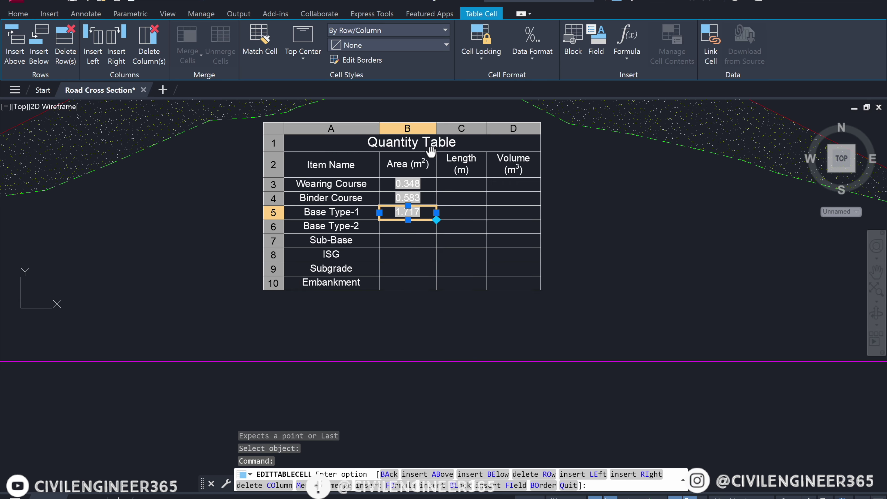
pyautogui.press('Escape')
pyautogui.press('Escape')
# Link cell B6 to the Base Type-2 hatch area, showing 2.040.
pyautogui.click(407, 226)
pyautogui.click(597, 41)
pyautogui.click(534, 177)
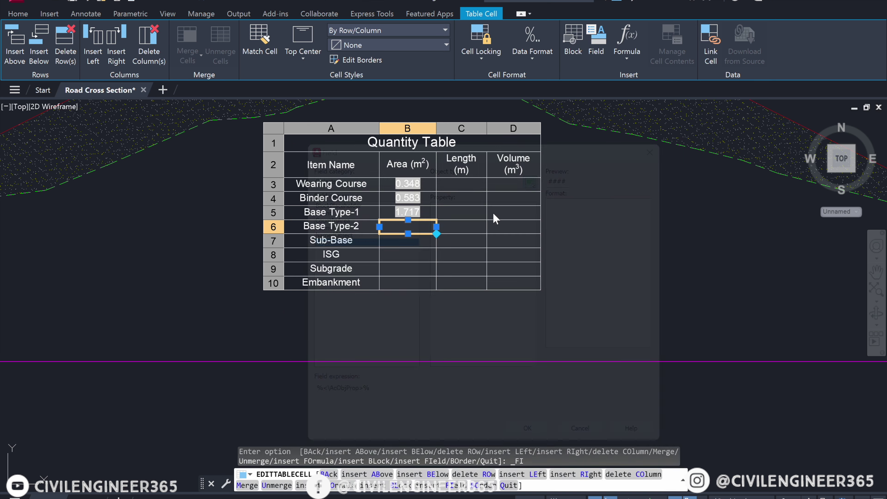
pyautogui.scroll(-3, 419, 191)
pyautogui.scroll(-2, 471, 217)
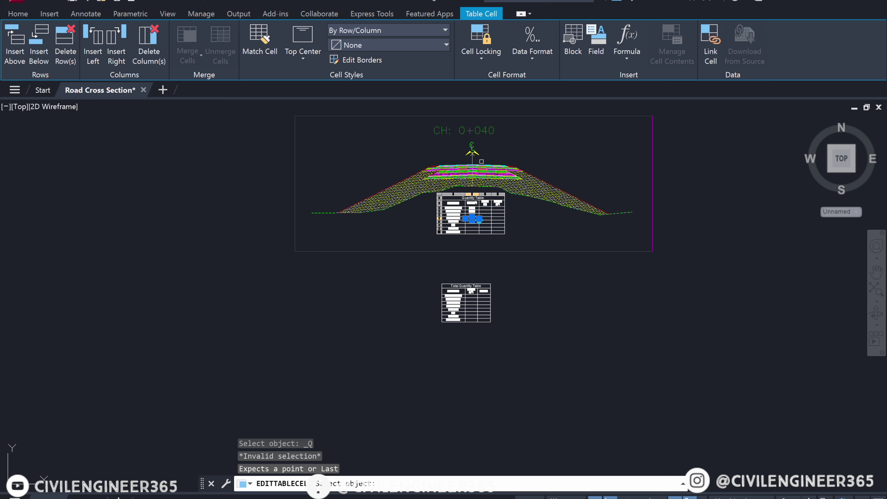
pyautogui.scroll(8, 479, 165)
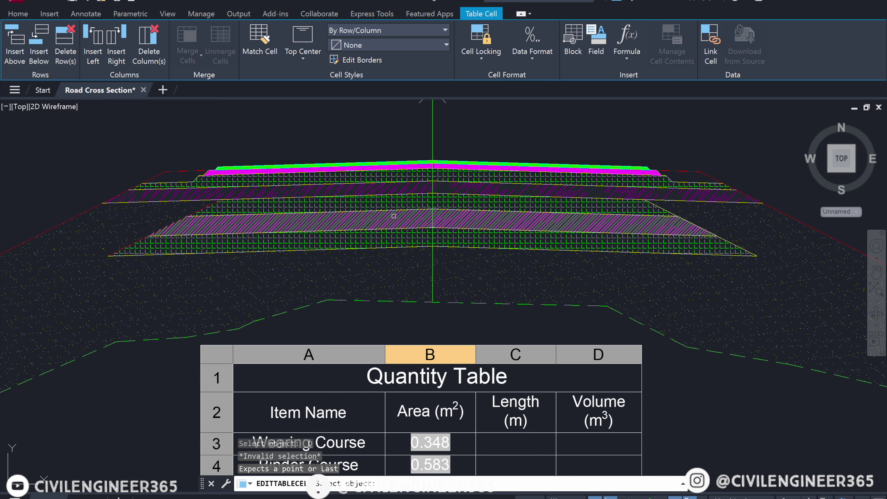
pyautogui.click(363, 192)
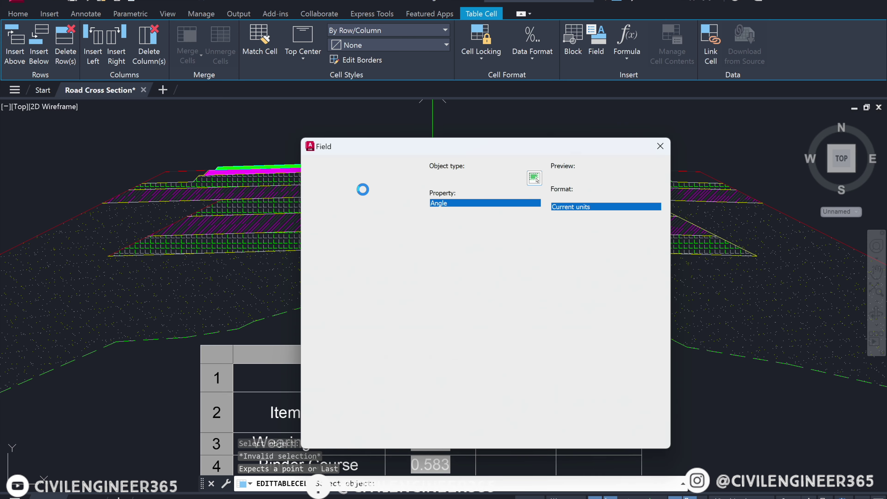
pyautogui.click(436, 212)
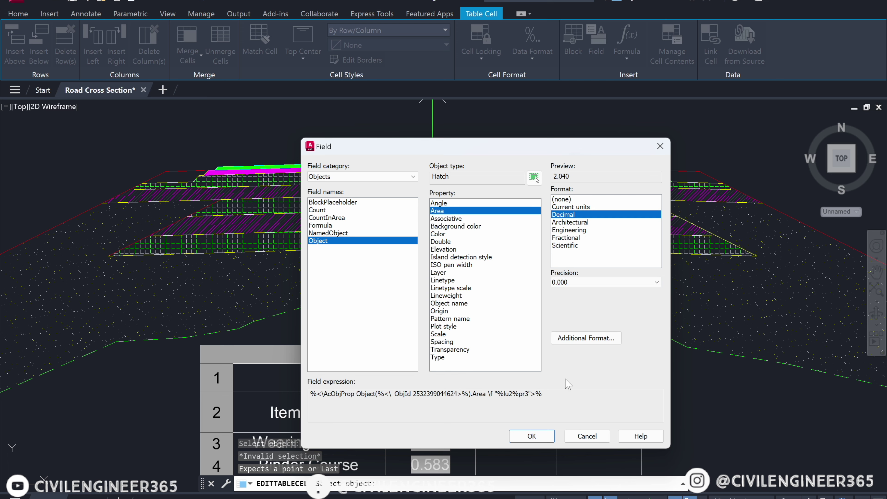
pyautogui.click(532, 435)
pyautogui.scroll(-3, 519, 297)
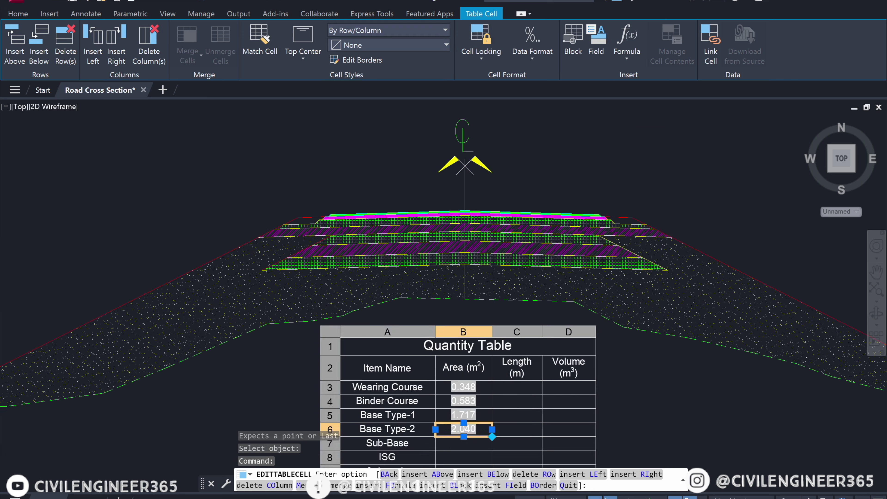
pyautogui.scroll(-2, 528, 249)
pyautogui.scroll(4, 515, 283)
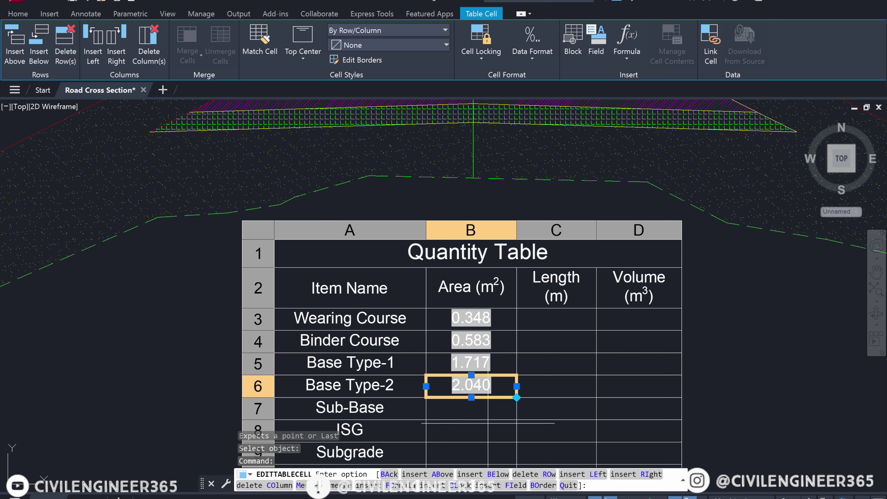
pyautogui.press('Escape')
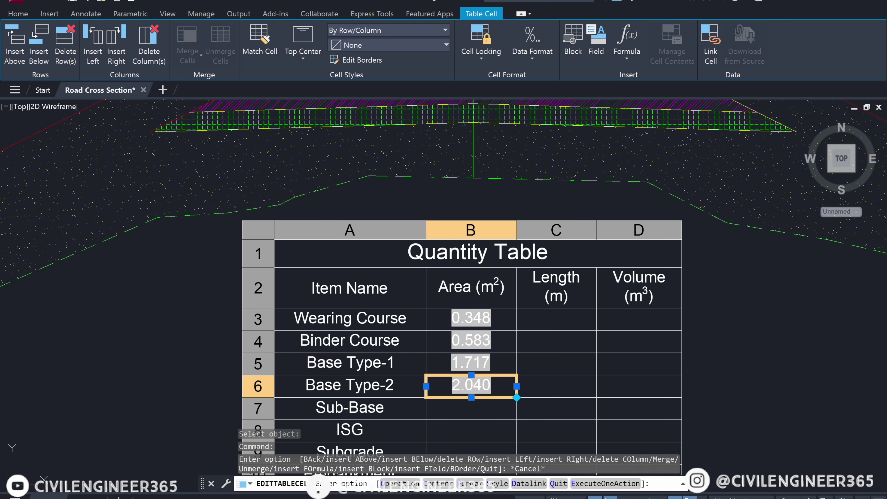
pyautogui.press('Escape')
pyautogui.click(471, 408)
# Insert an Area field in cell B7 linked to the Sub-Base hatch, reading 1.838.
pyautogui.click(590, 44)
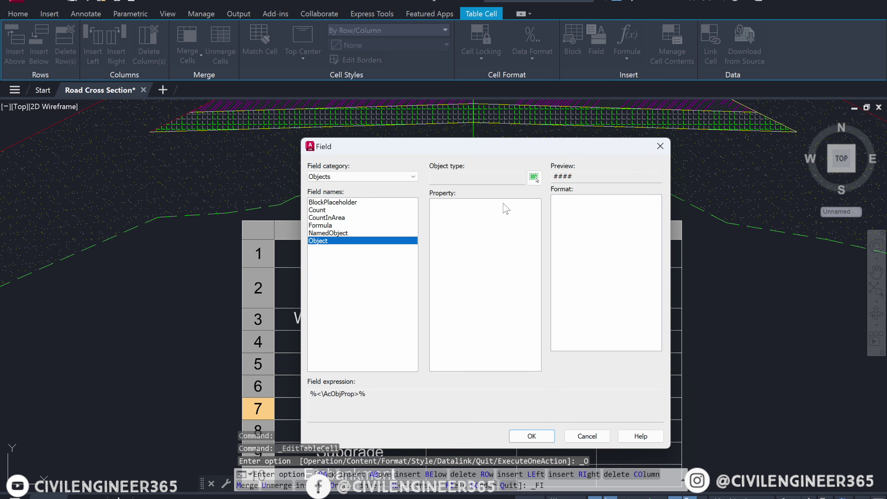
pyautogui.click(534, 177)
pyautogui.scroll(-2, 529, 181)
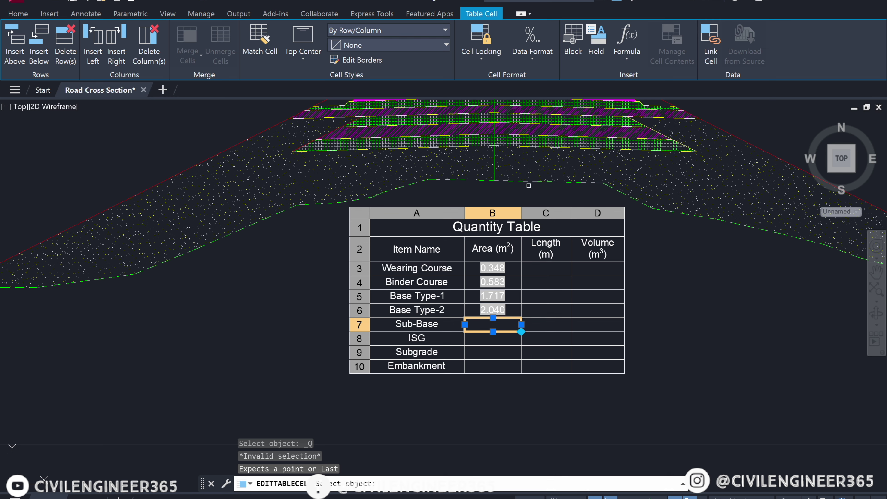
pyautogui.moveTo(508, 133); pyautogui.dragTo(507, 154, button='middle')
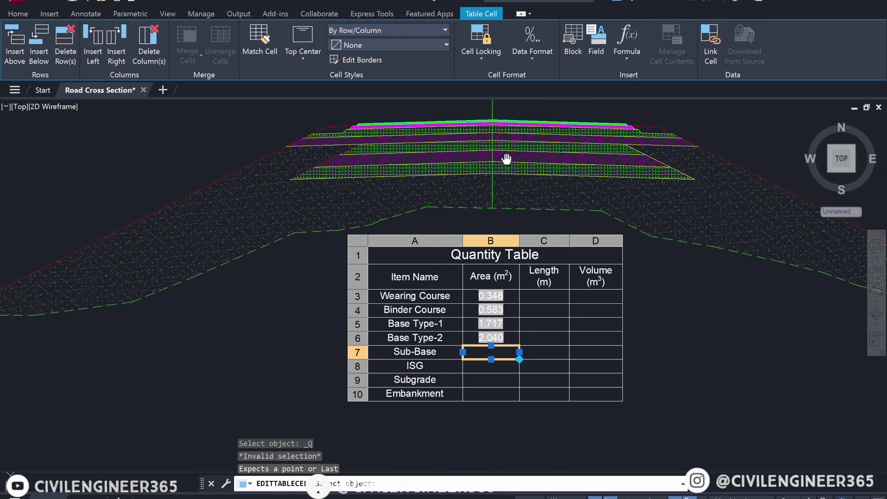
pyautogui.scroll(4, 501, 149)
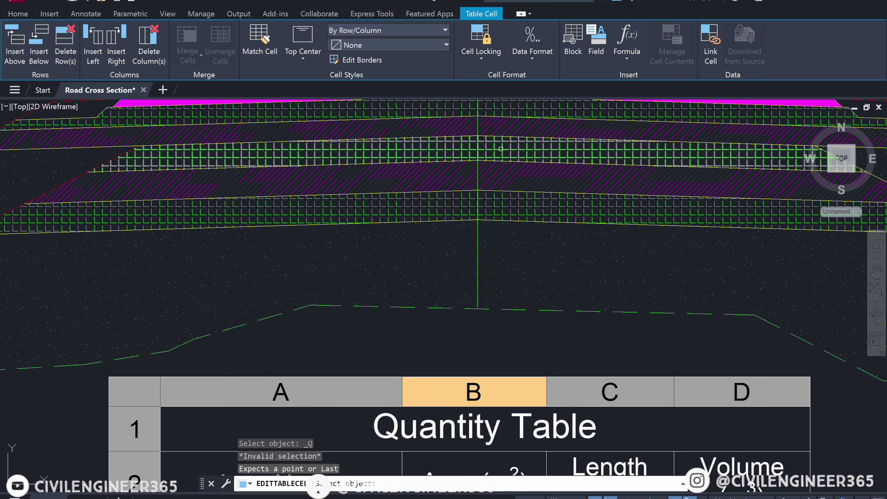
pyautogui.scroll(-2, 501, 148)
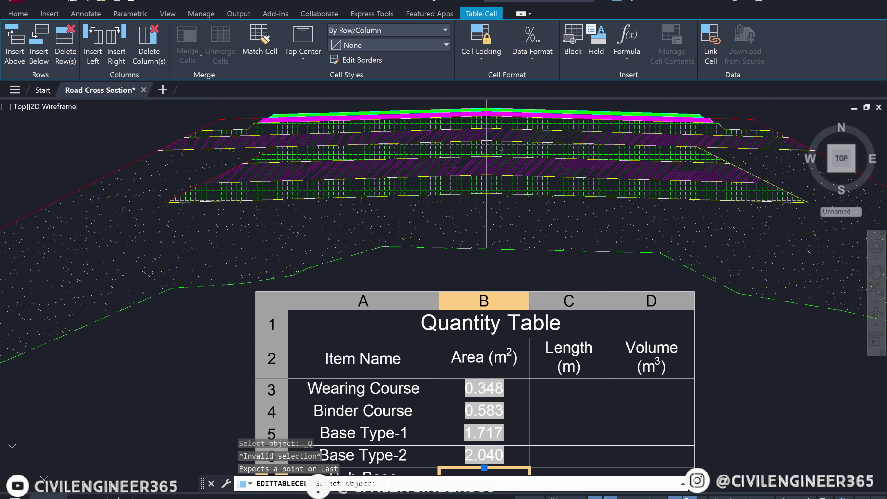
pyautogui.click(501, 149)
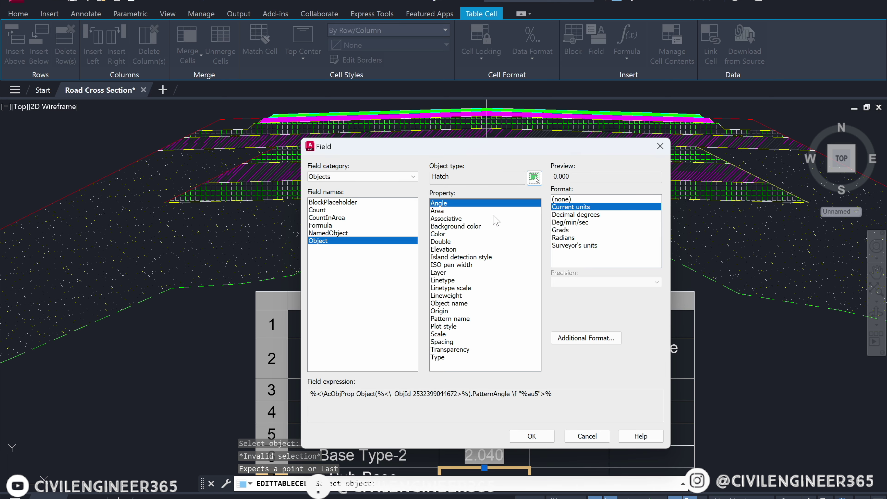
pyautogui.click(439, 210)
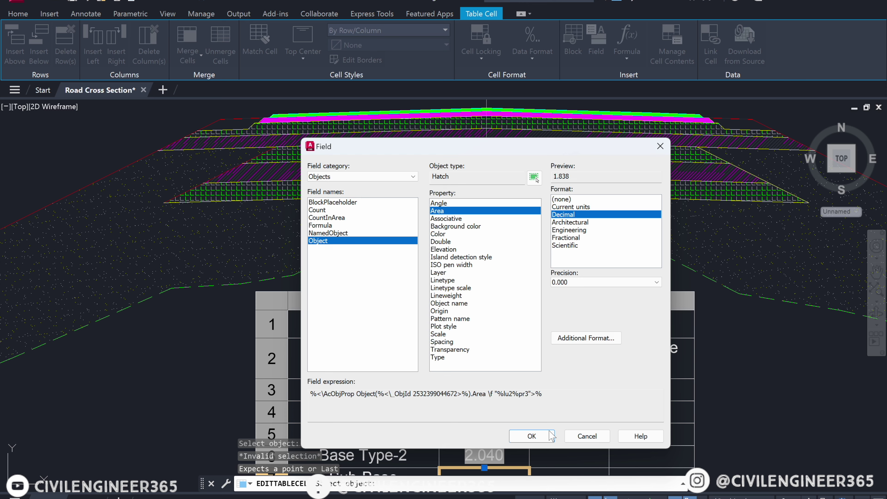
pyautogui.click(531, 436)
pyautogui.scroll(-2, 491, 185)
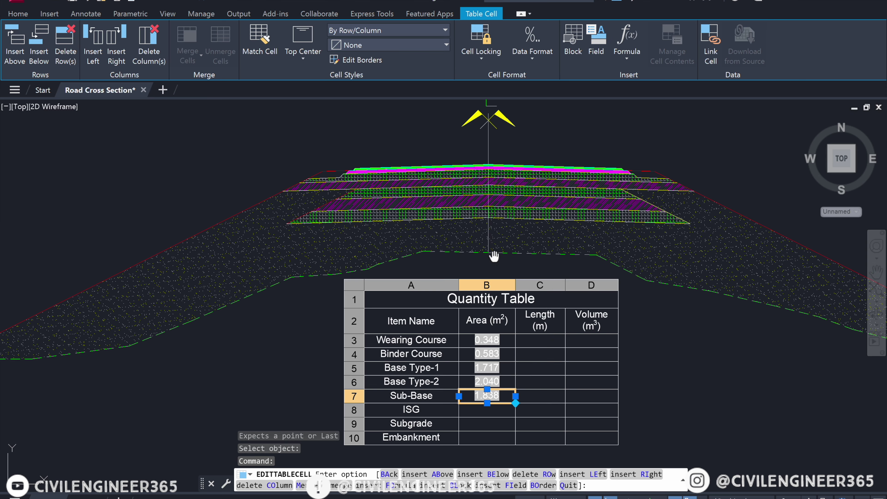
pyautogui.press('Escape')
pyautogui.press('Escape')
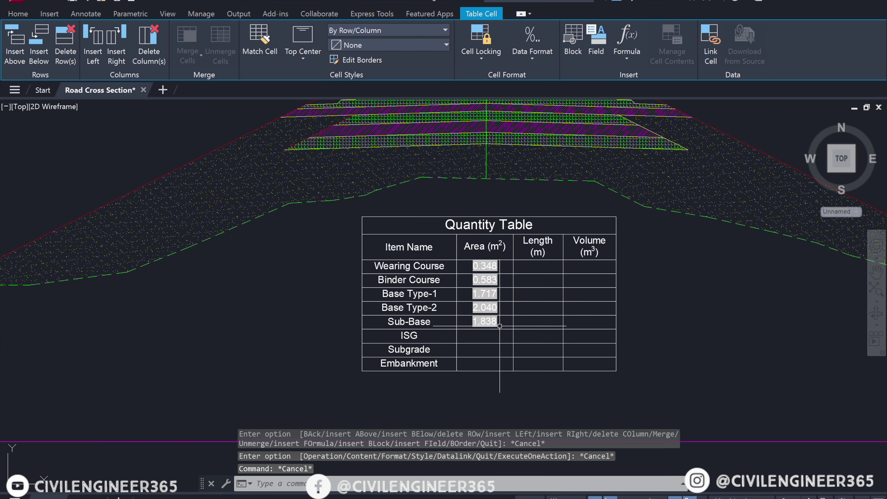
pyautogui.press('Escape')
pyautogui.click(484, 336)
# Link the ISG area cell B8 to the ISG hatch area, showing 2.557.
pyautogui.click(597, 49)
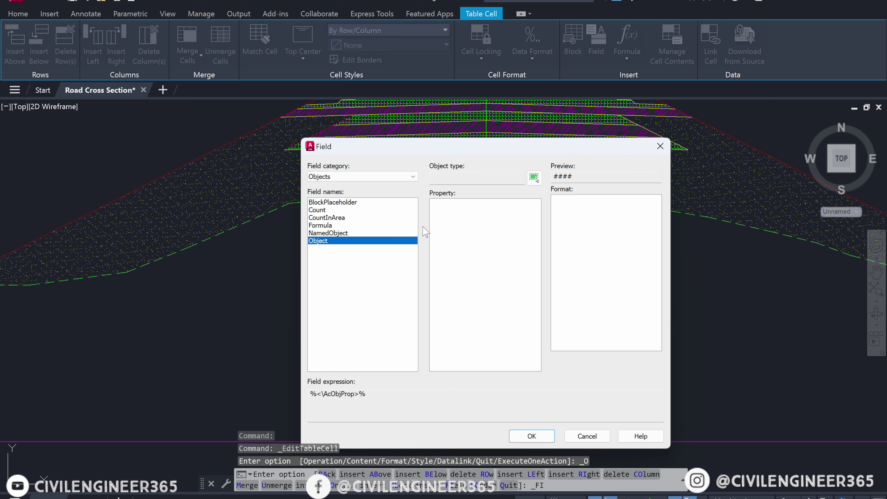
pyautogui.click(534, 177)
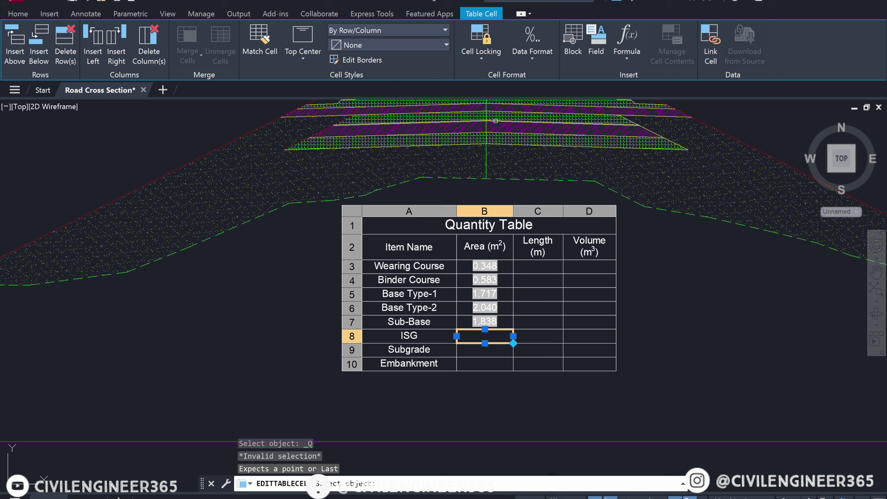
pyautogui.click(501, 129)
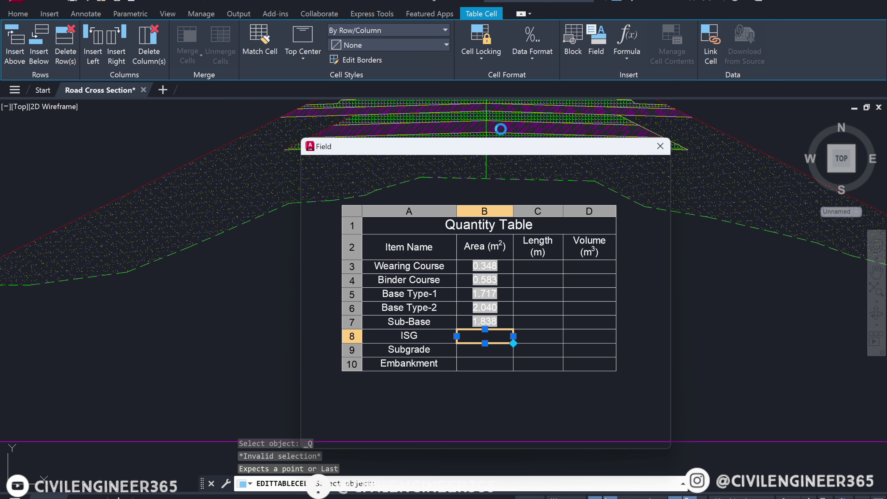
pyautogui.click(437, 211)
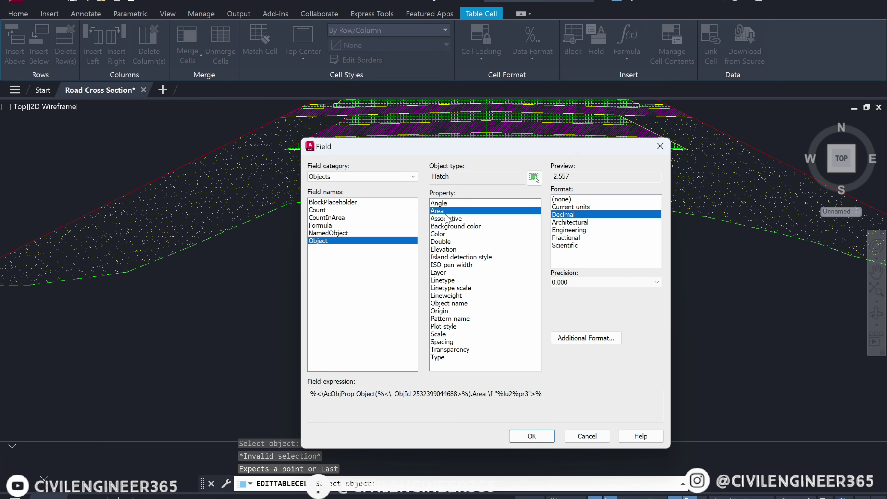
pyautogui.click(545, 437)
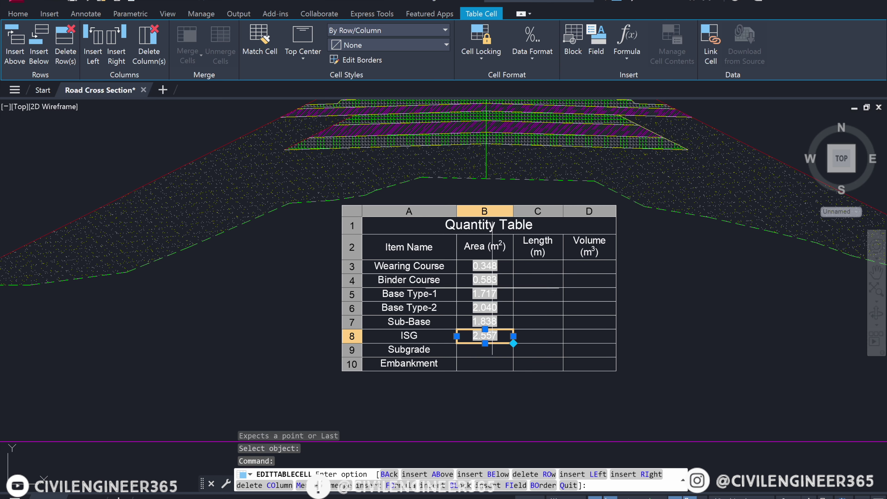
pyautogui.press('Escape')
pyautogui.press('Escape')
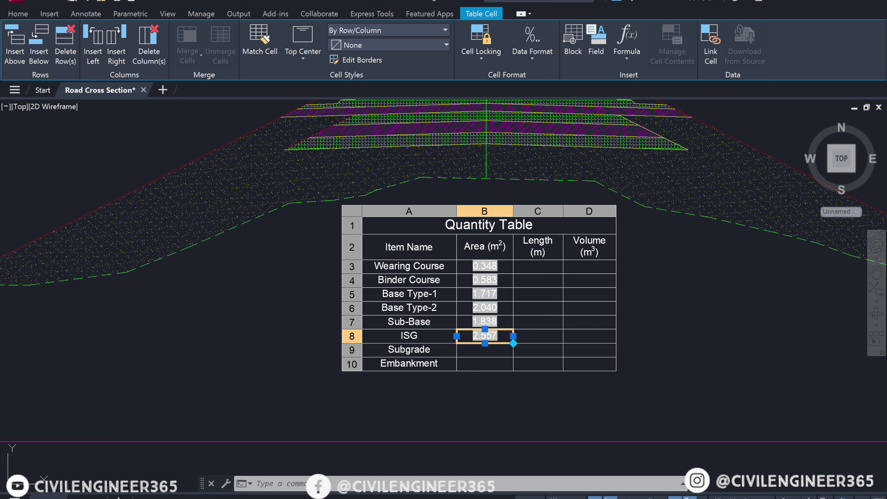
pyautogui.press('Escape')
pyautogui.press('Escape')
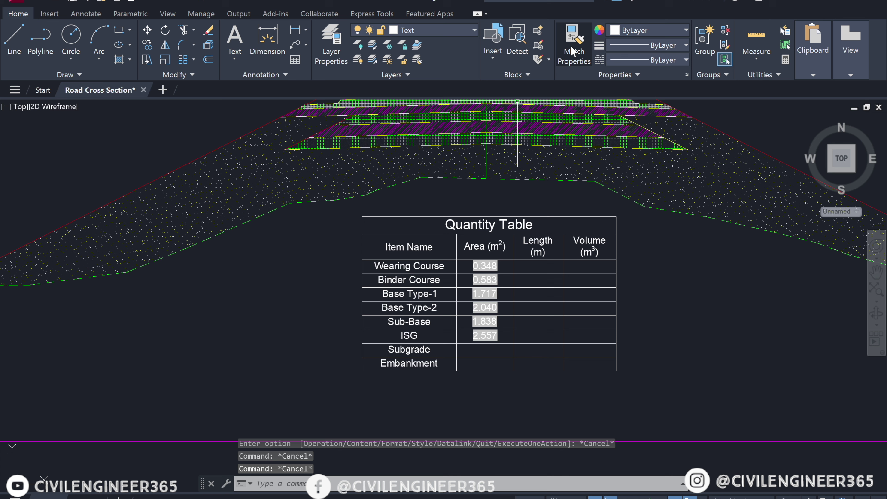
# Link the Subgrade area cell B9 to the Subgrade hatch area, showing 2.940.
pyautogui.click(477, 350)
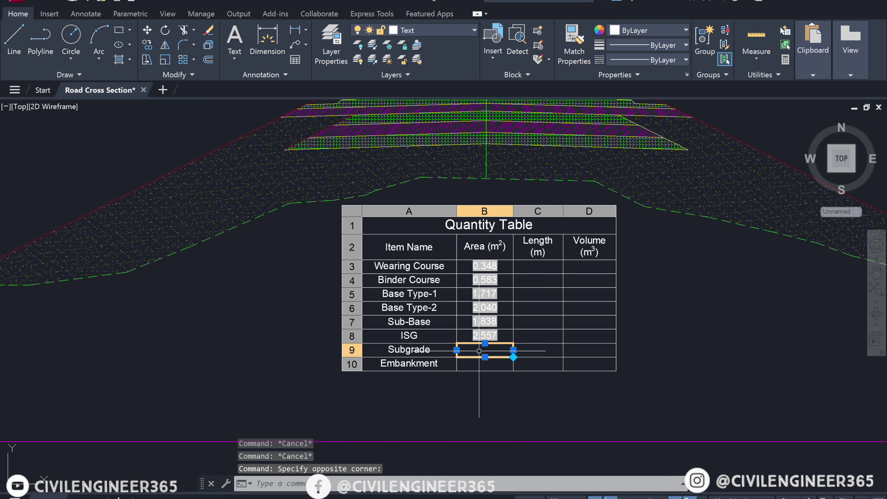
pyautogui.click(598, 45)
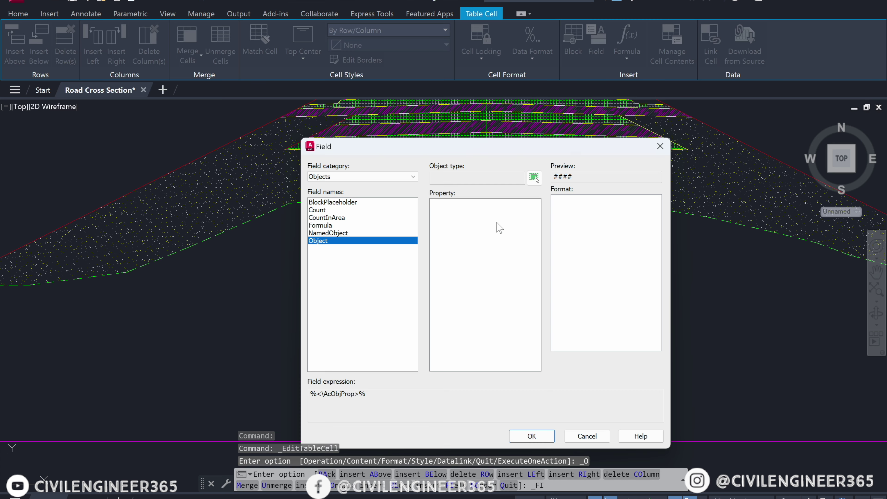
pyautogui.click(533, 179)
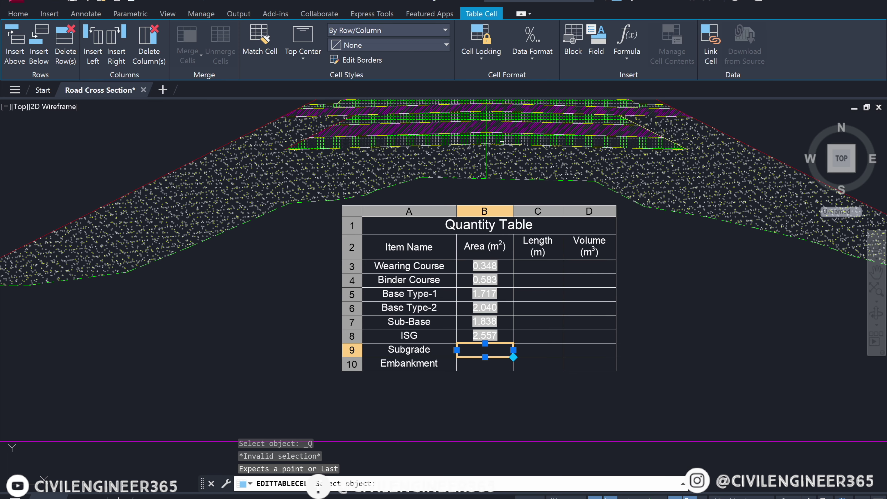
pyautogui.click(505, 138)
pyautogui.click(466, 211)
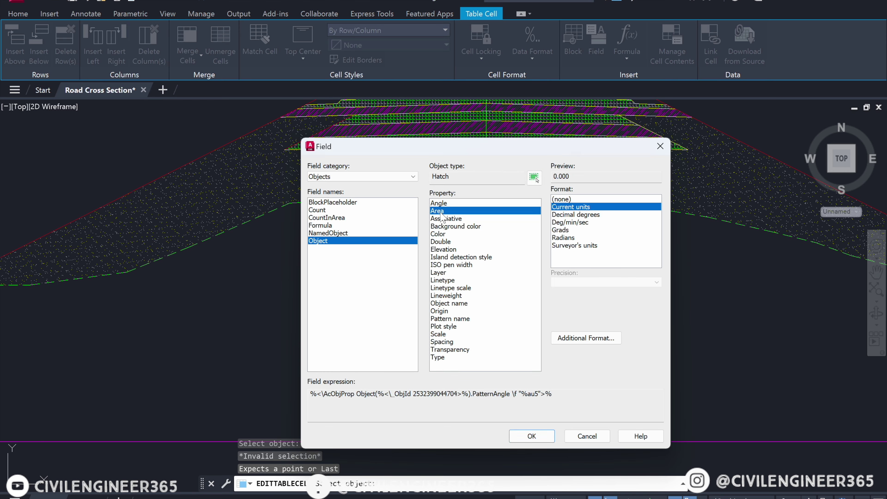
pyautogui.click(531, 436)
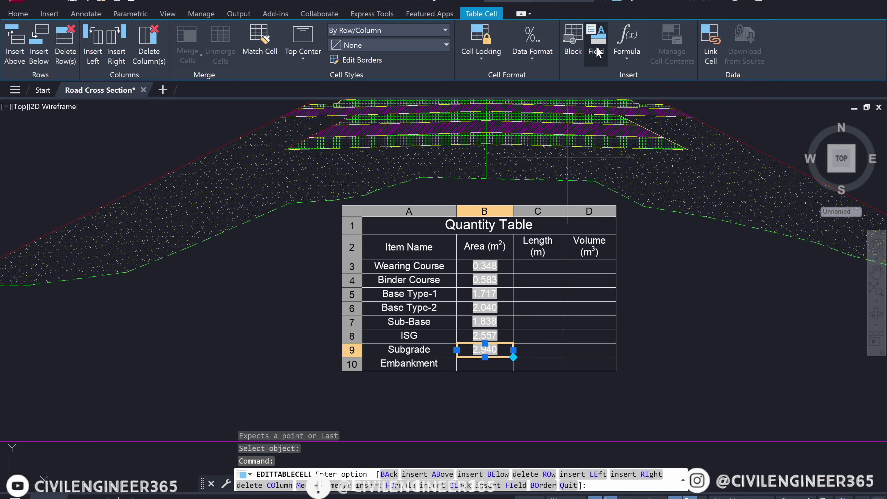
pyautogui.press('Escape')
pyautogui.press('Escape')
pyautogui.click(496, 364)
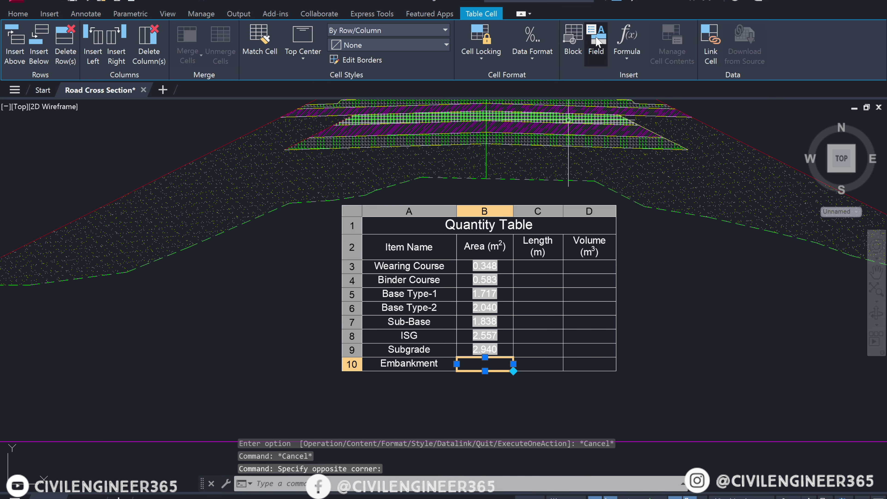
# Insert an area field in the Embankment cell, then undo its wrong 2.940 value.
pyautogui.click(597, 42)
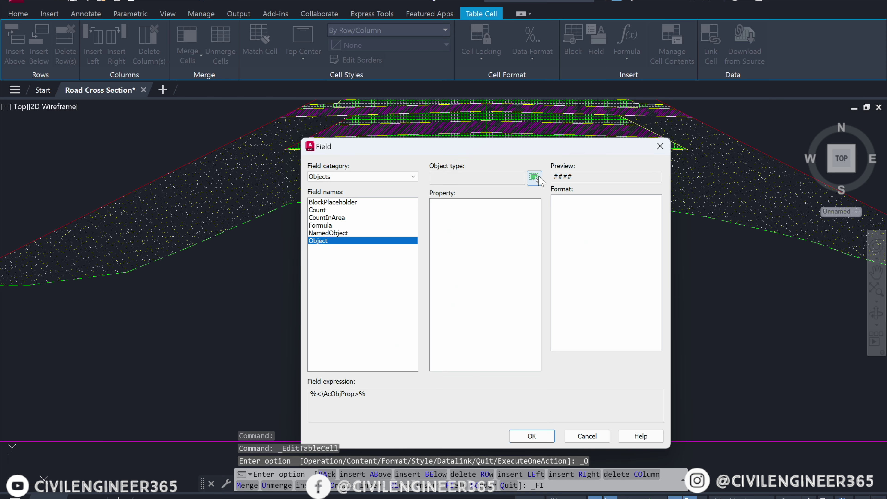
pyautogui.click(537, 179)
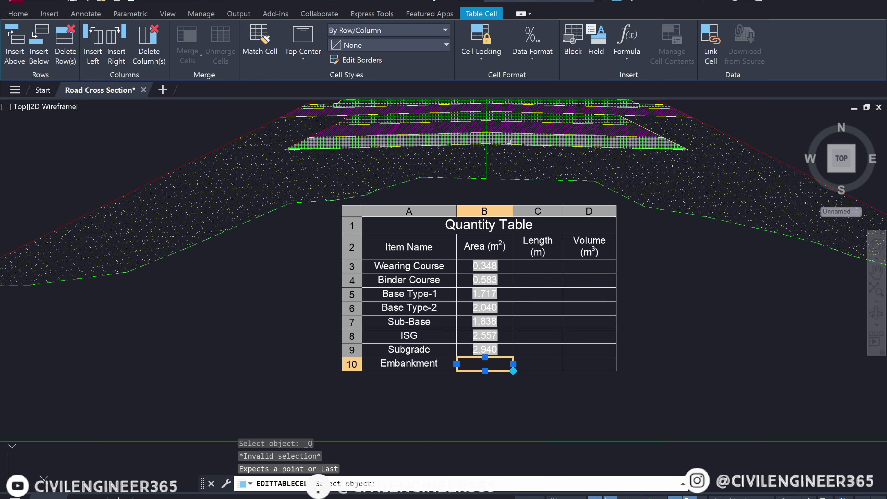
pyautogui.click(509, 141)
pyautogui.click(440, 211)
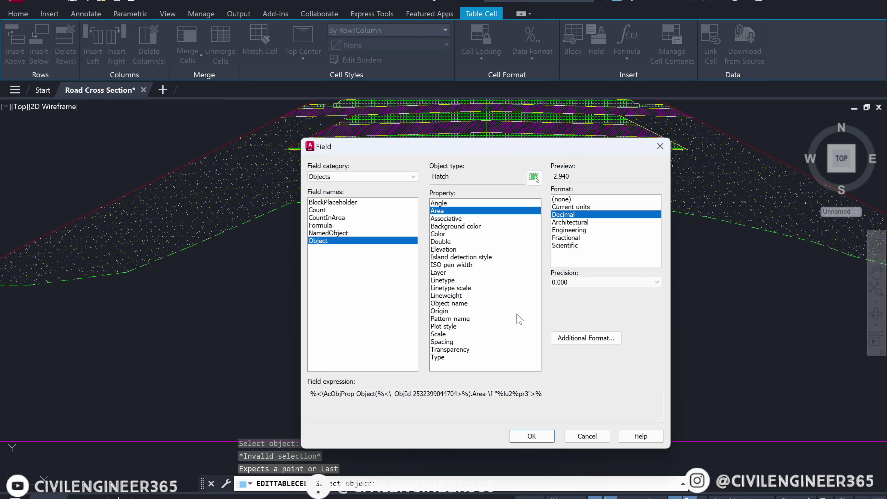
pyautogui.click(531, 437)
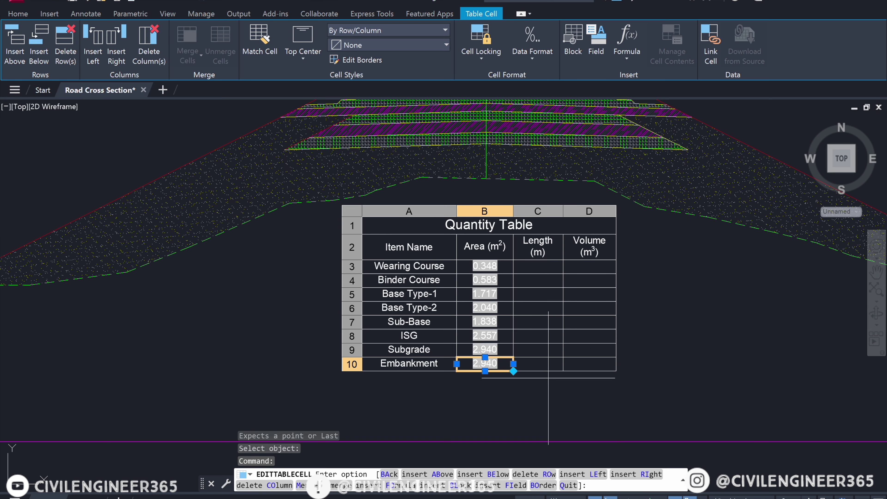
pyautogui.press('Escape')
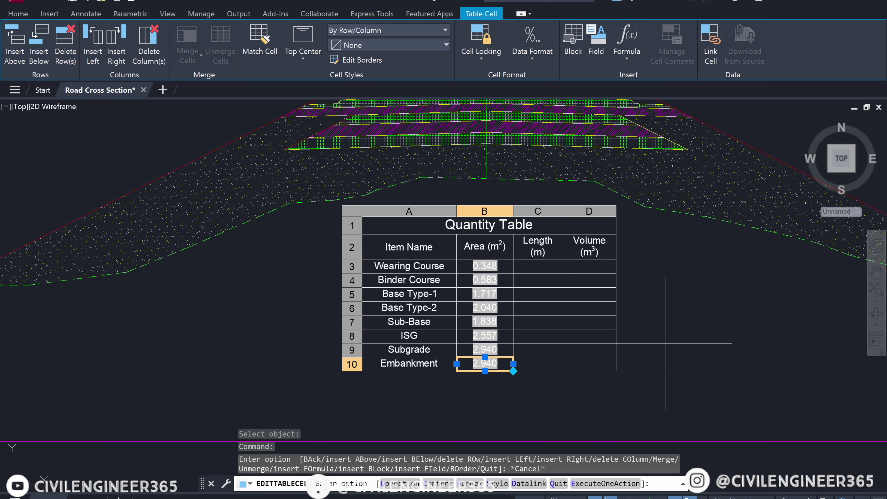
pyautogui.press('Escape')
pyautogui.press('Escape')
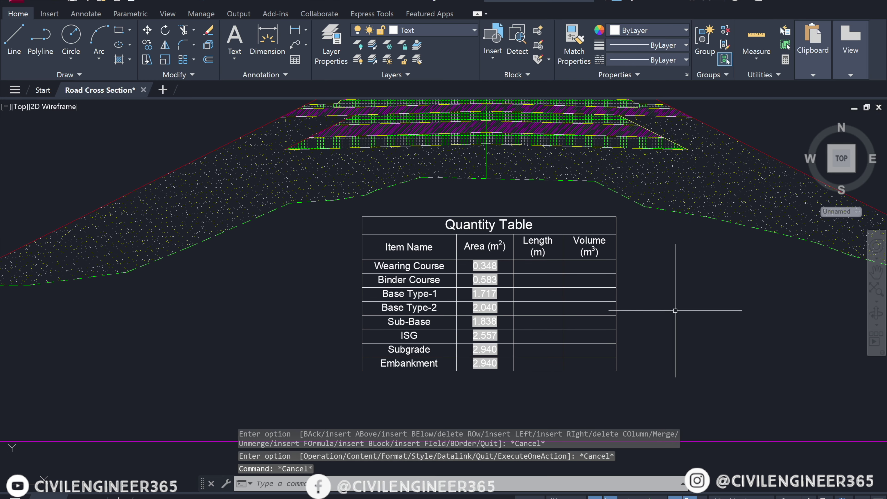
pyautogui.hotkey('ctrl', 'z')
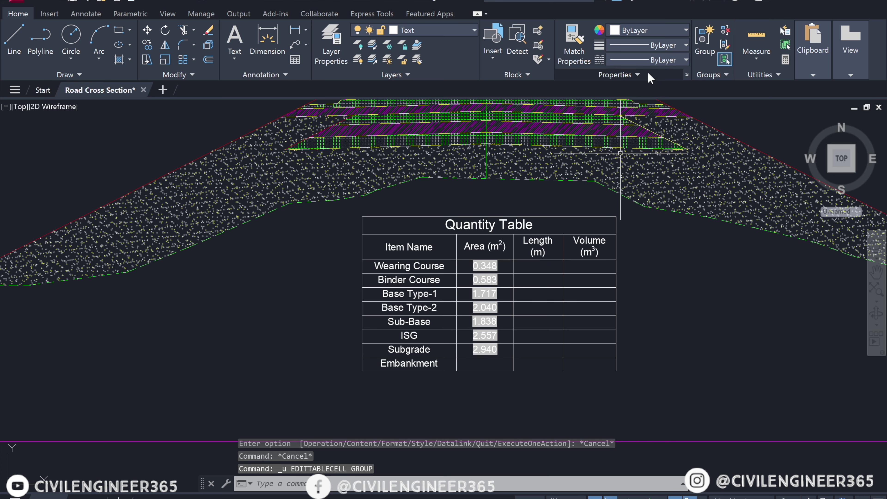
# Relink Embankment cell B10 to the large embankment hatch area, showing 39.746.
pyautogui.click(482, 364)
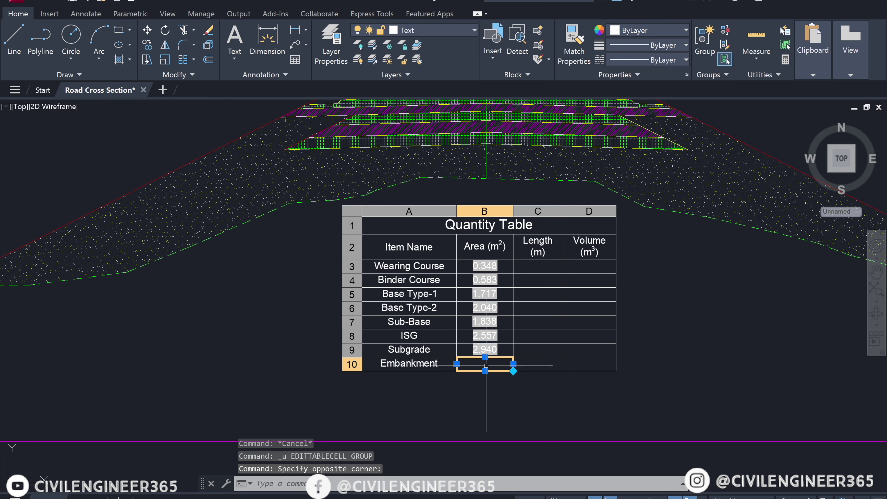
pyautogui.click(592, 44)
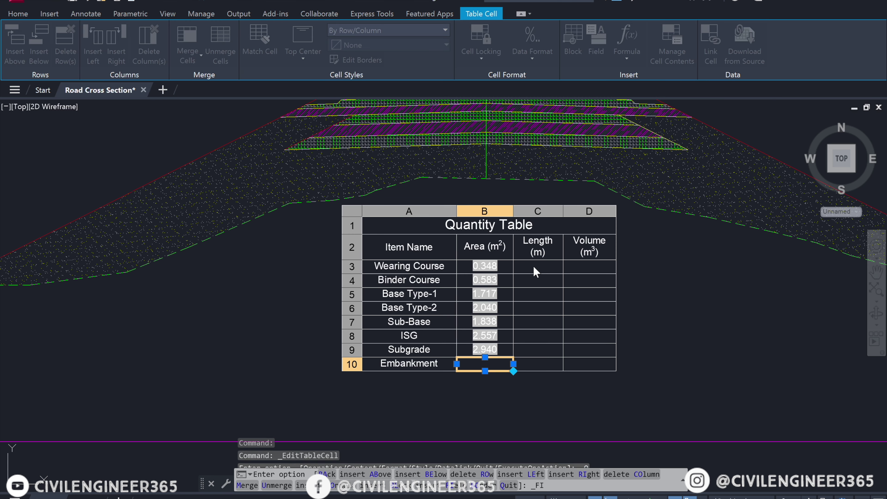
pyautogui.click(534, 178)
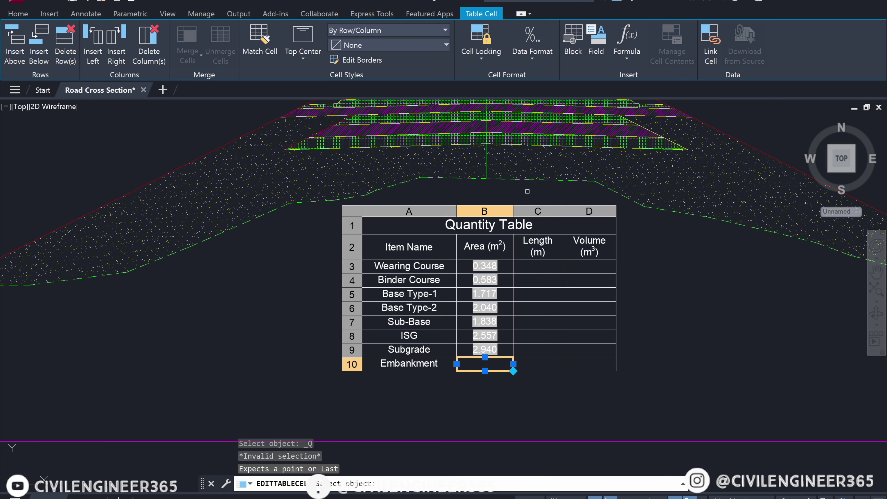
pyautogui.click(174, 217)
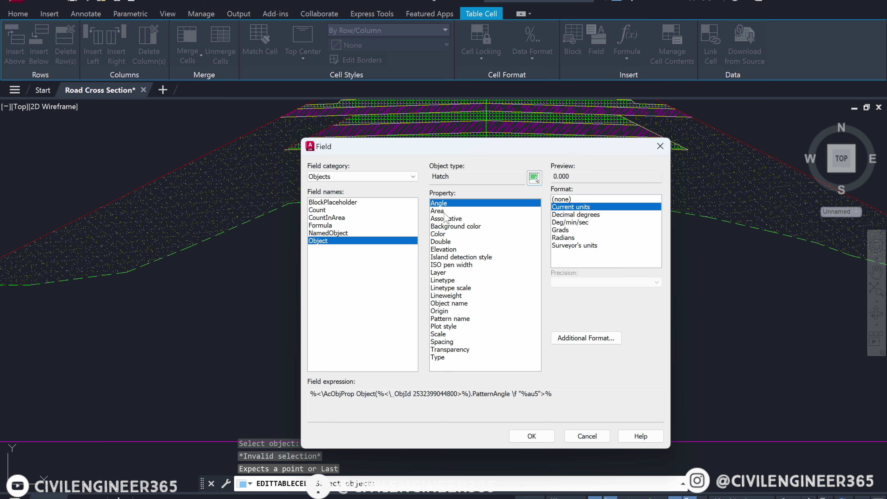
pyautogui.click(438, 211)
pyautogui.click(531, 435)
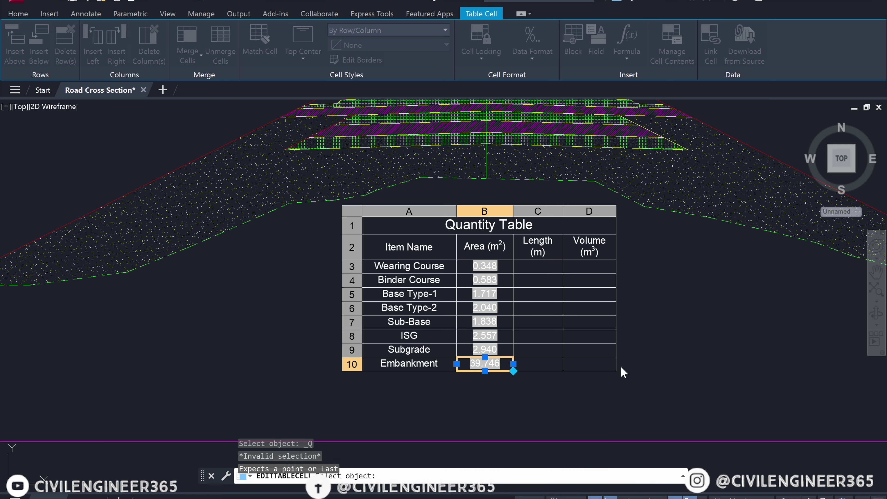
pyautogui.press('Escape')
pyautogui.press('Escape')
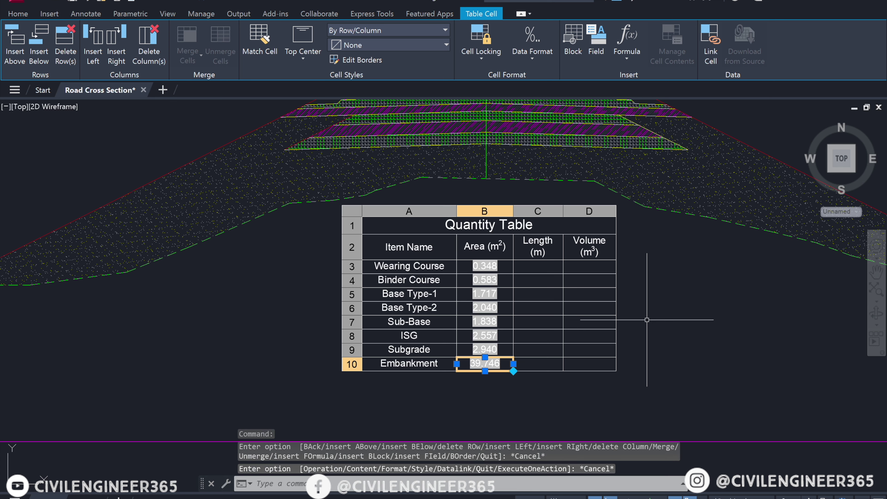
pyautogui.press('Escape')
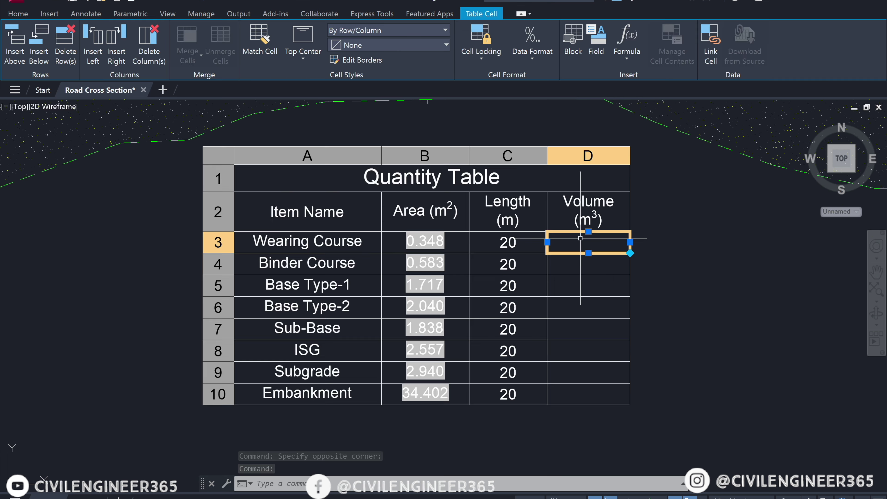
# Release the table and begin editing the Wearing Course volume cell D3.
pyautogui.press('Escape')
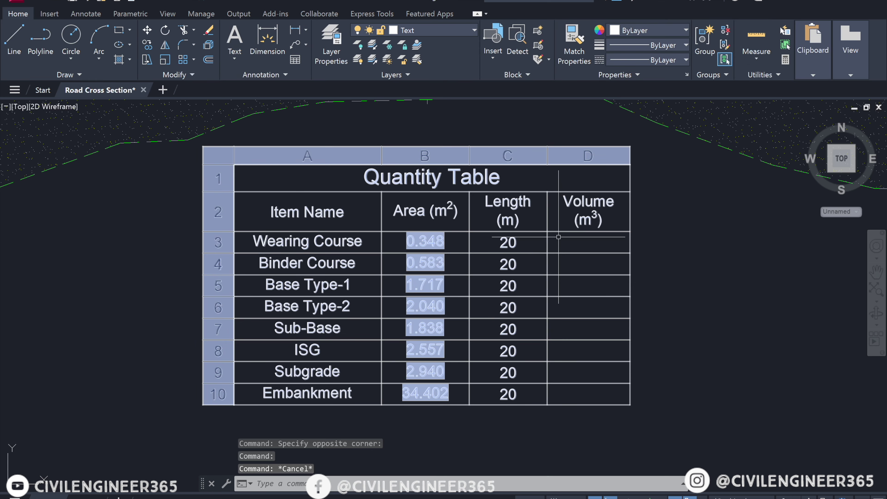
pyautogui.click(581, 246)
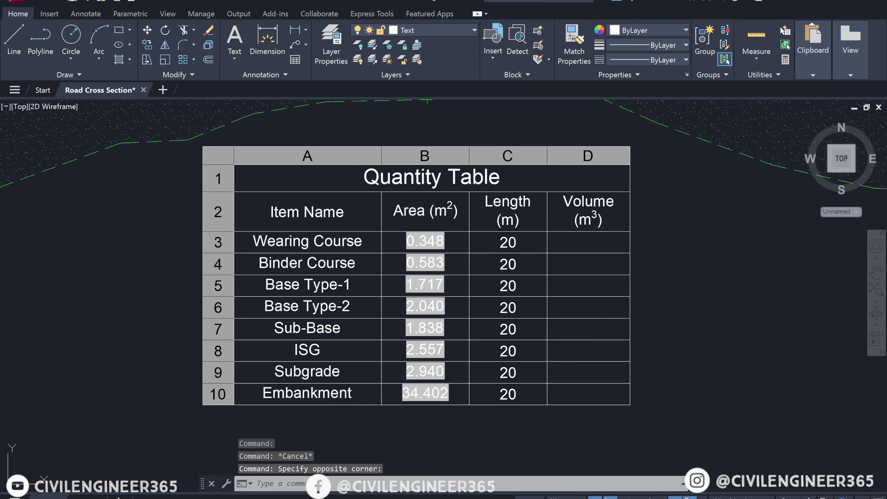
pyautogui.doubleClick(587, 245)
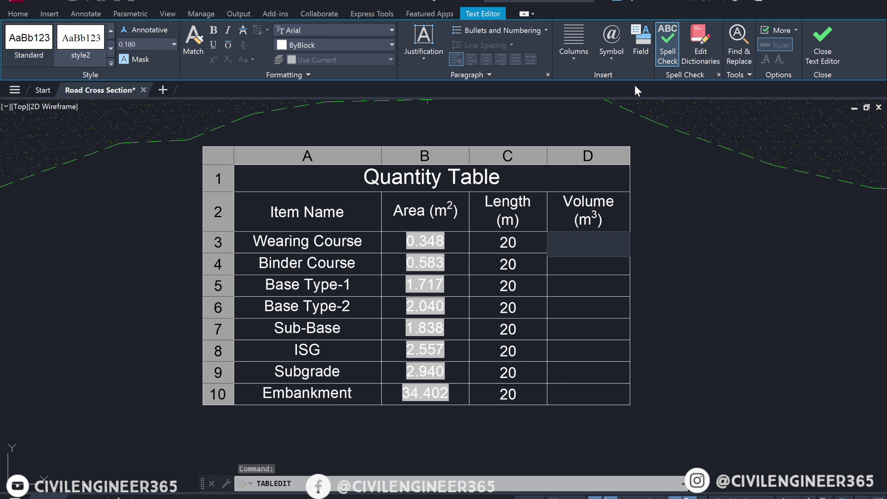
# Start a formula field referencing the previous chainage table's Wearing Course area B3.
pyautogui.click(640, 50)
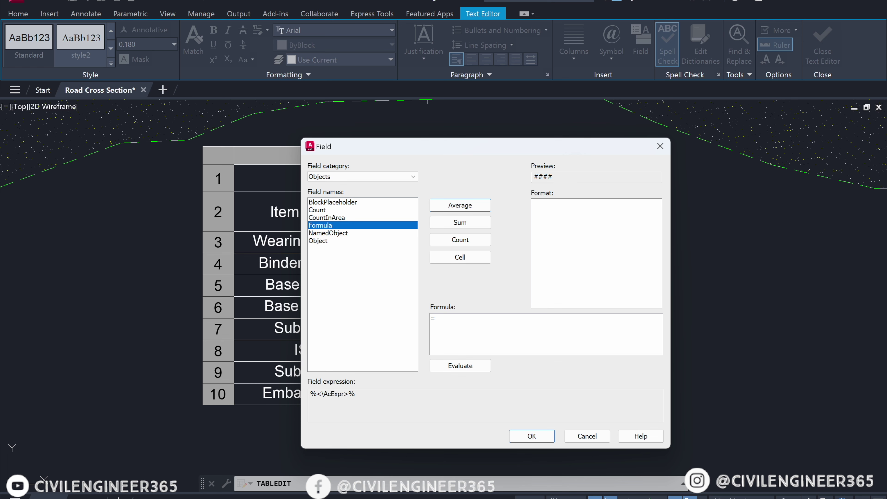
pyautogui.click(460, 257)
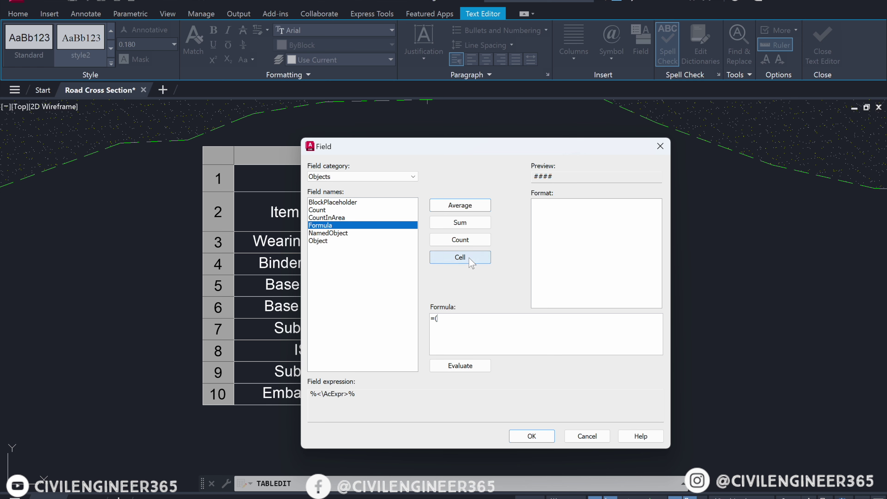
pyautogui.scroll(-5, 483, 266)
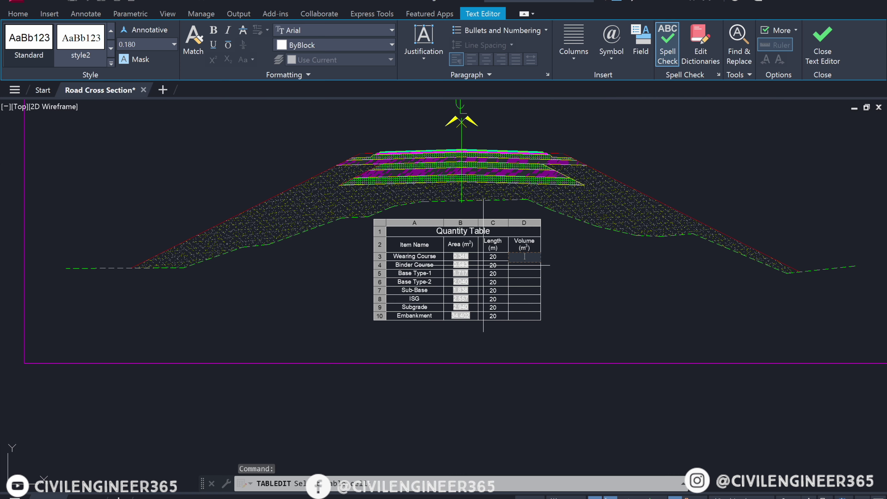
pyautogui.scroll(-2, 468, 189)
pyautogui.scroll(2, 468, 190)
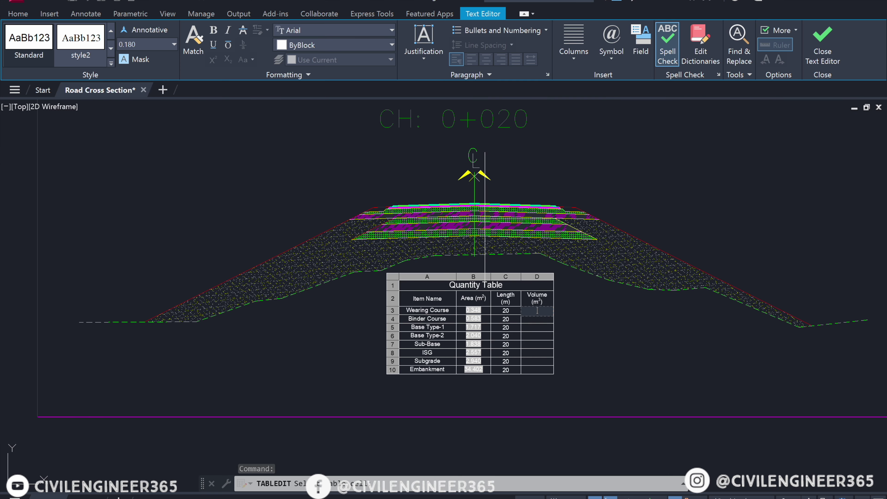
pyautogui.scroll(3, 469, 190)
pyautogui.scroll(-3, 492, 186)
pyautogui.moveTo(493, 186); pyautogui.dragTo(481, 317, button='middle')
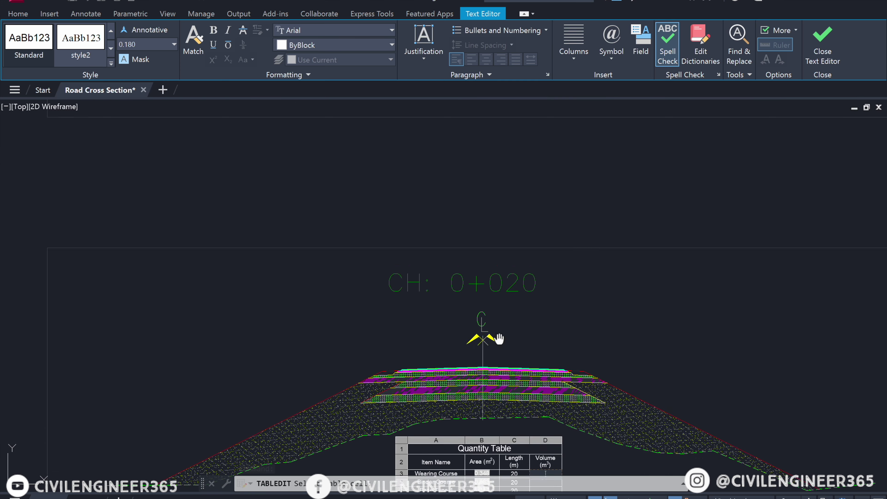
pyautogui.scroll(-1, 497, 277)
pyautogui.scroll(3, 509, 144)
pyautogui.scroll(4, 509, 144)
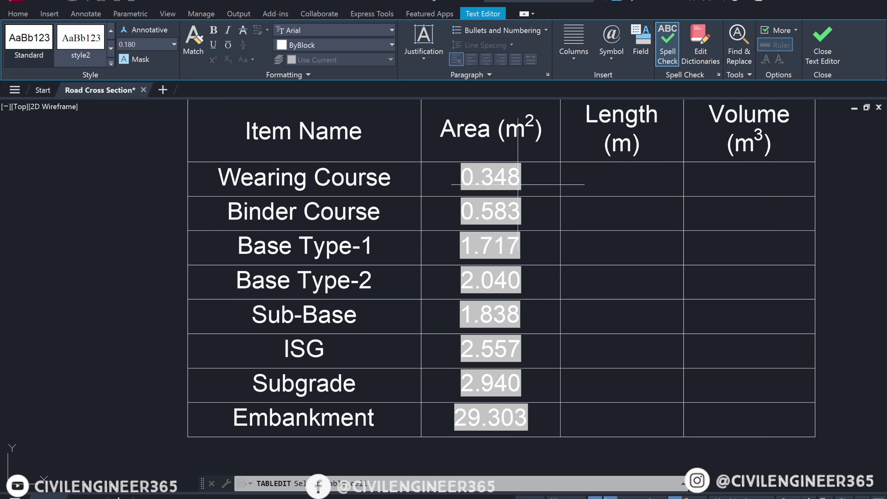
pyautogui.click(493, 176)
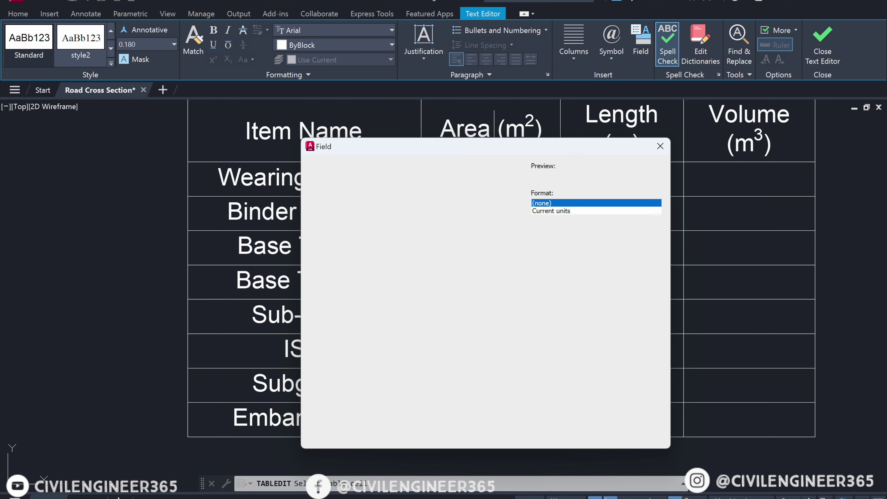
# Format the formula as Decimal with 0.000 precision, giving a volume of 6.952.
pyautogui.click(542, 218)
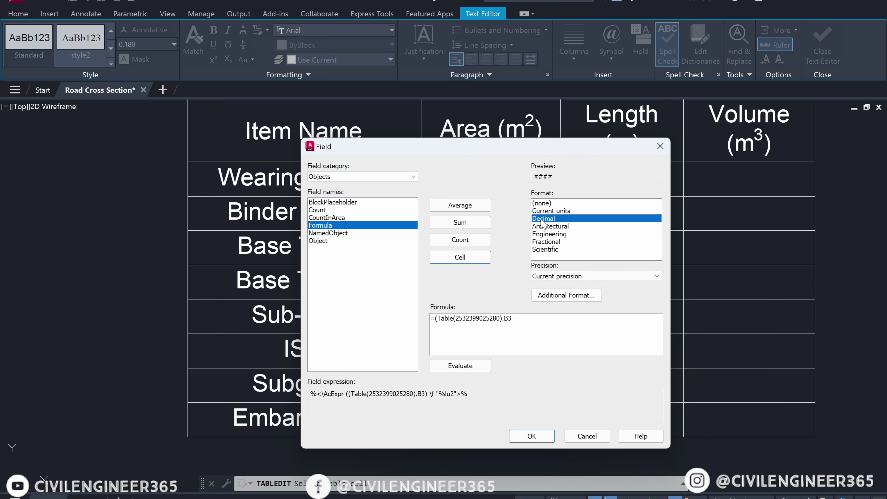
pyautogui.click(610, 277)
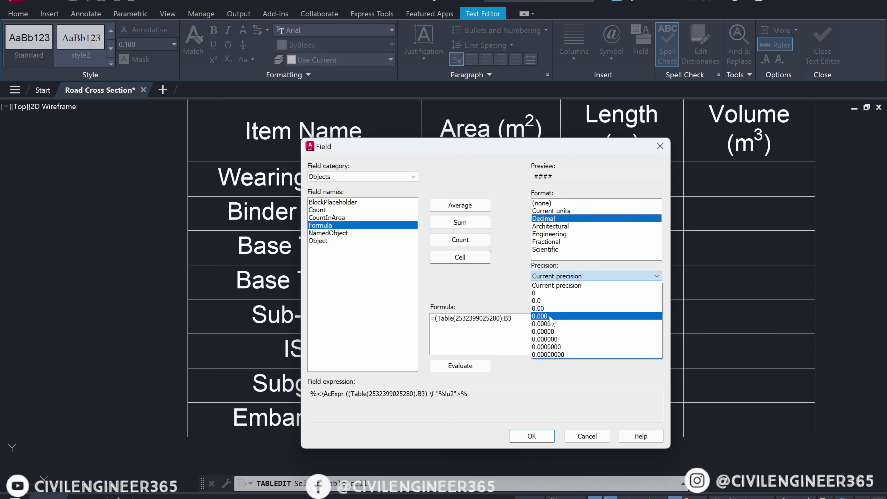
pyautogui.click(580, 313)
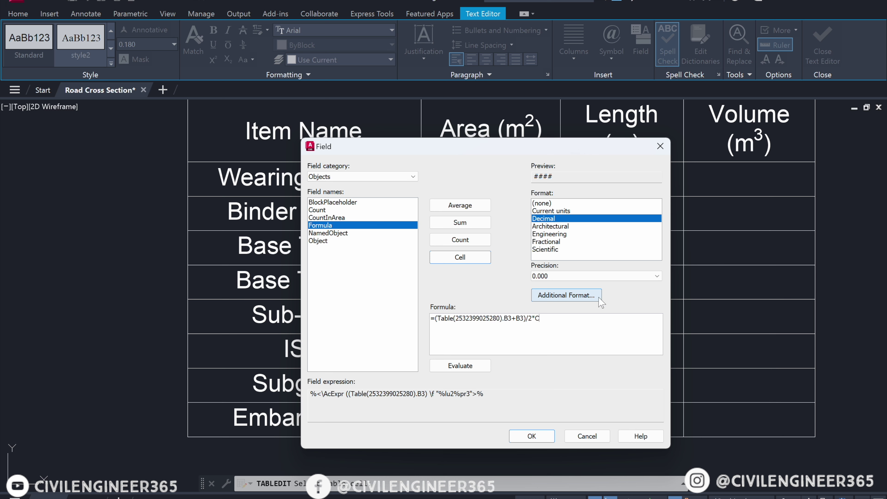
pyautogui.write('+B3)/2*C3')
pyautogui.click(531, 436)
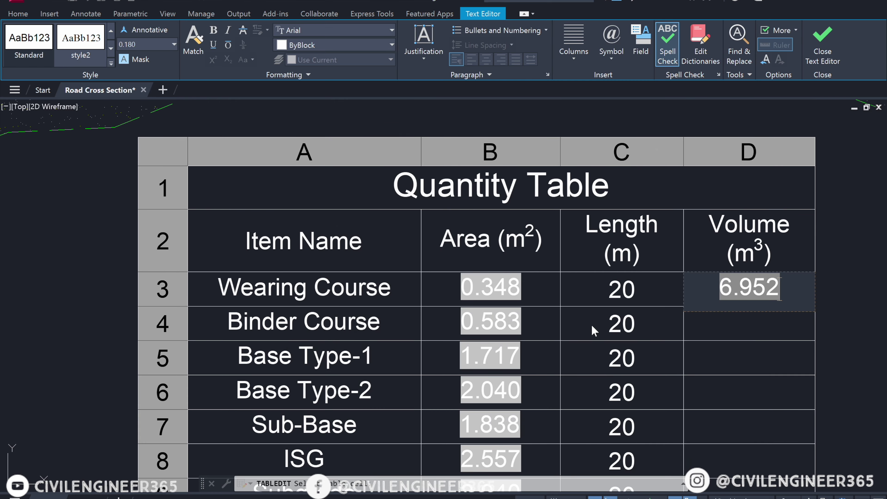
pyautogui.click(832, 302)
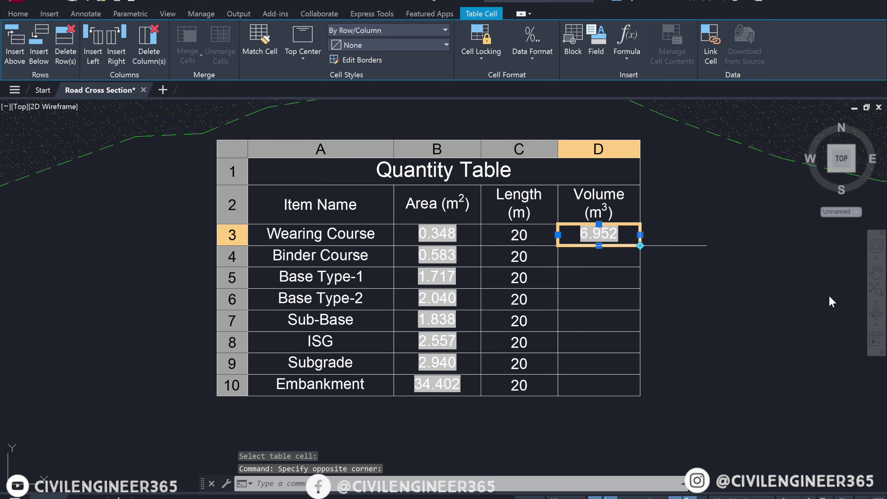
# Autofill the D3 volume formula down to D10, ending at 637.045 for Embankment.
pyautogui.moveTo(640, 245); pyautogui.dragTo(644, 382)
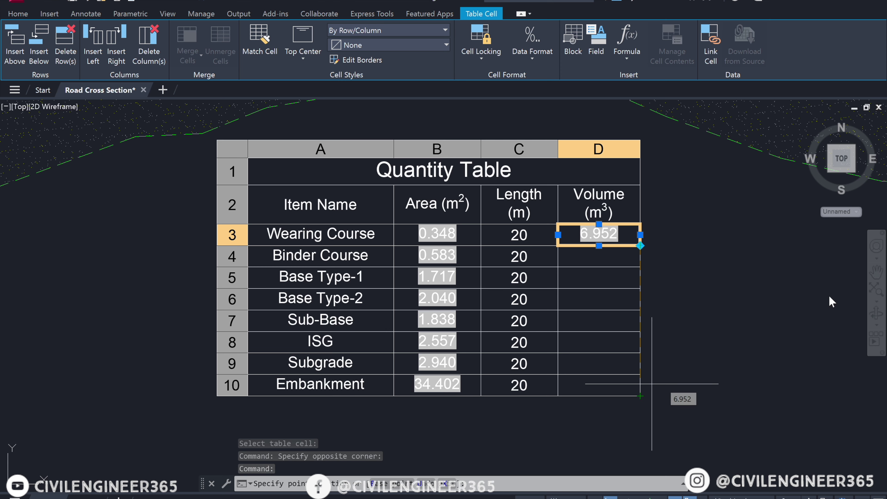
pyautogui.click(652, 384)
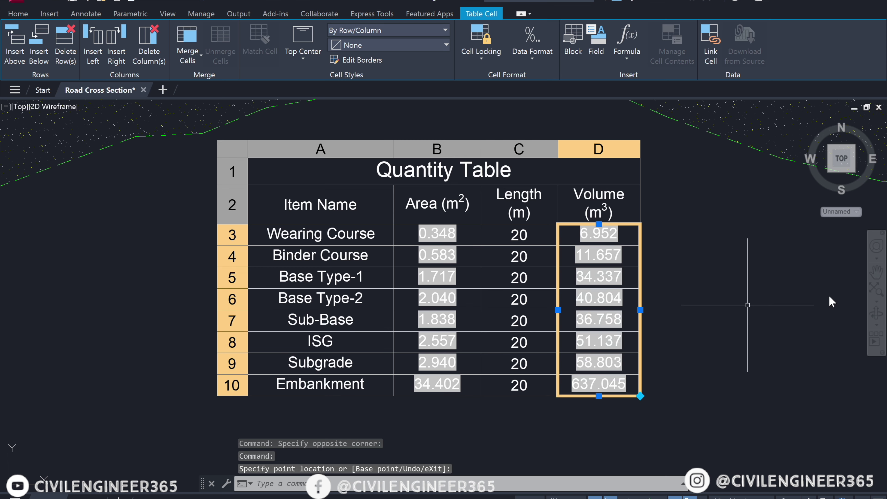
pyautogui.press('Escape')
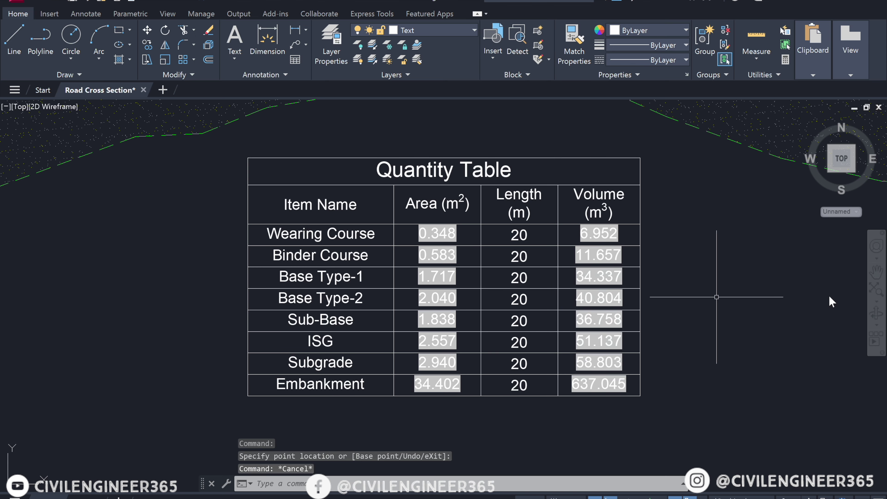
# Move to the CH 0+040 section and select its Wearing Course length cell.
pyautogui.scroll(-3, 702, 311)
pyautogui.scroll(-3, 701, 312)
pyautogui.moveTo(701, 312); pyautogui.dragTo(540, 165, button='middle')
pyautogui.press('Escape')
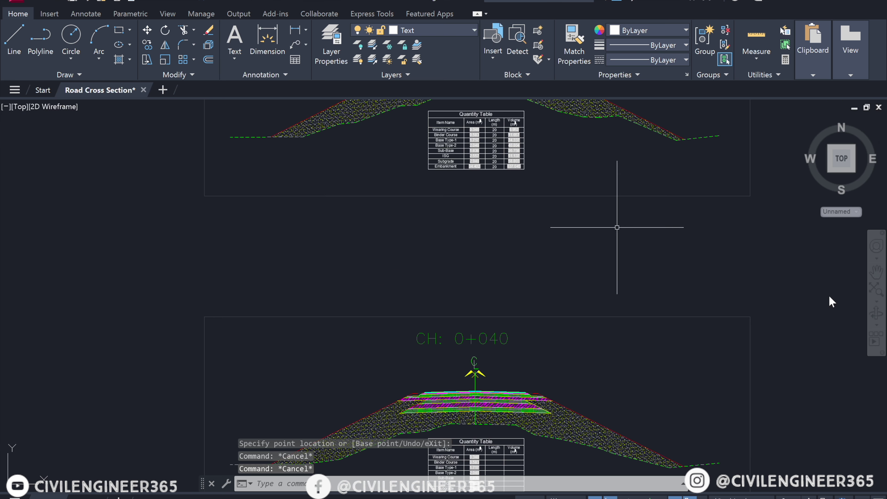
pyautogui.scroll(-4, 617, 227)
pyautogui.scroll(2, 599, 297)
pyautogui.scroll(2, 582, 337)
pyautogui.scroll(1, 574, 326)
pyautogui.scroll(4, 569, 326)
pyautogui.click(506, 311)
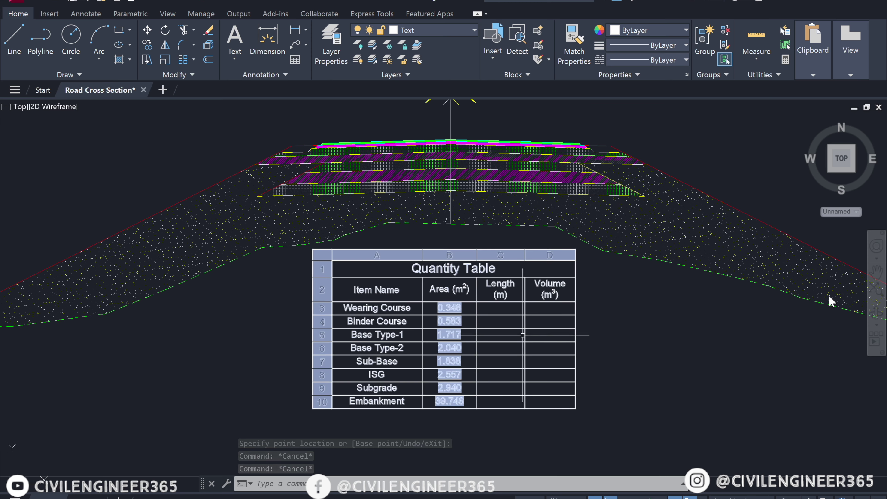
pyautogui.scroll(-3, 506, 312)
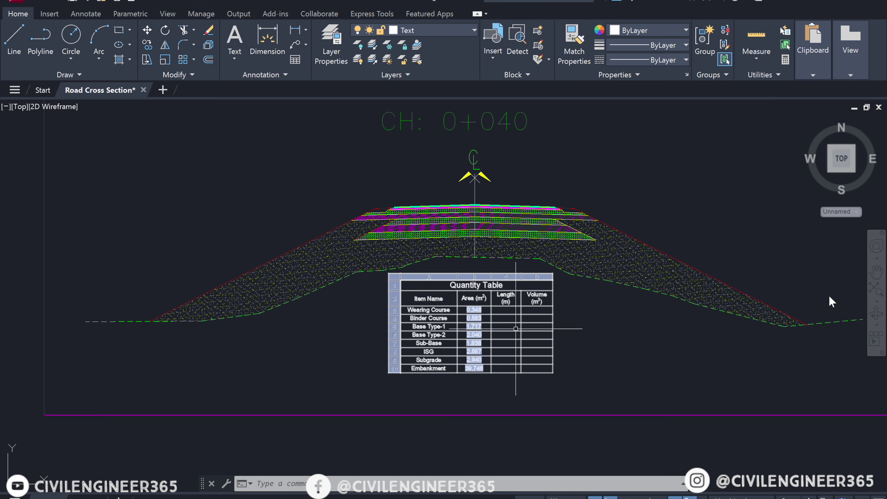
pyautogui.scroll(3, 511, 320)
pyautogui.click(502, 307)
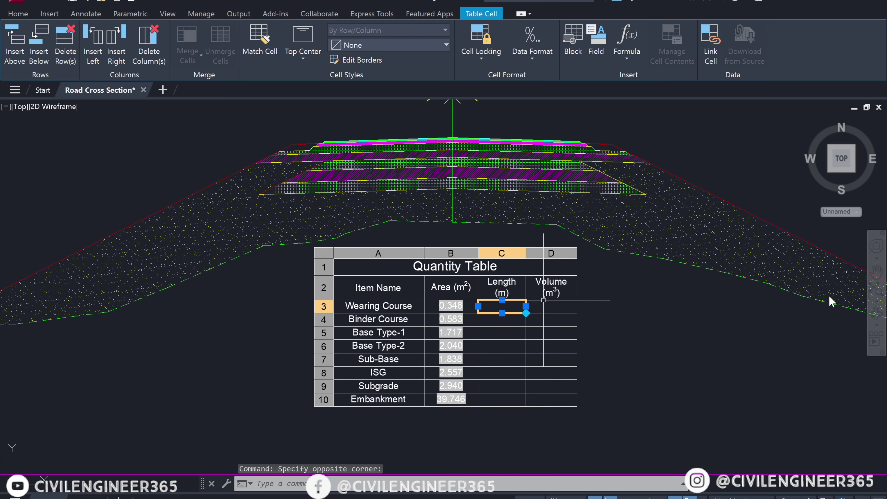
# Enter 20 as the Wearing and Binder Course lengths and centre them.
pyautogui.write('2')
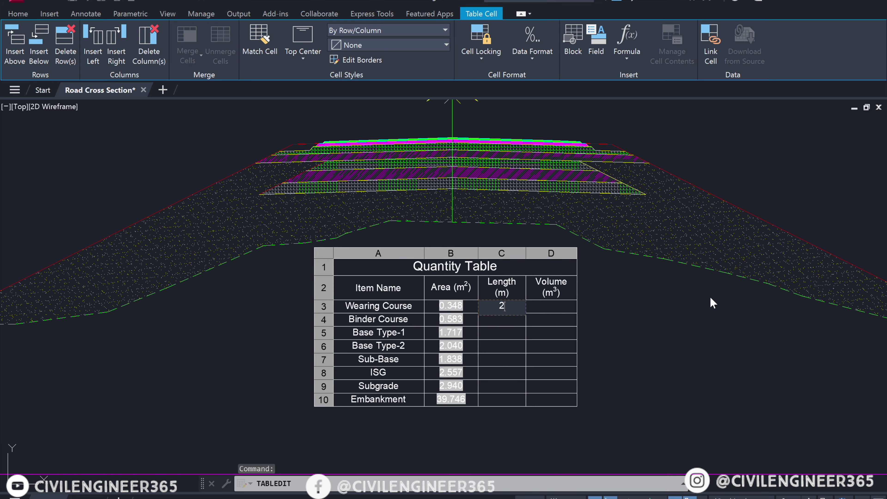
pyautogui.write('0')
pyautogui.press('Return')
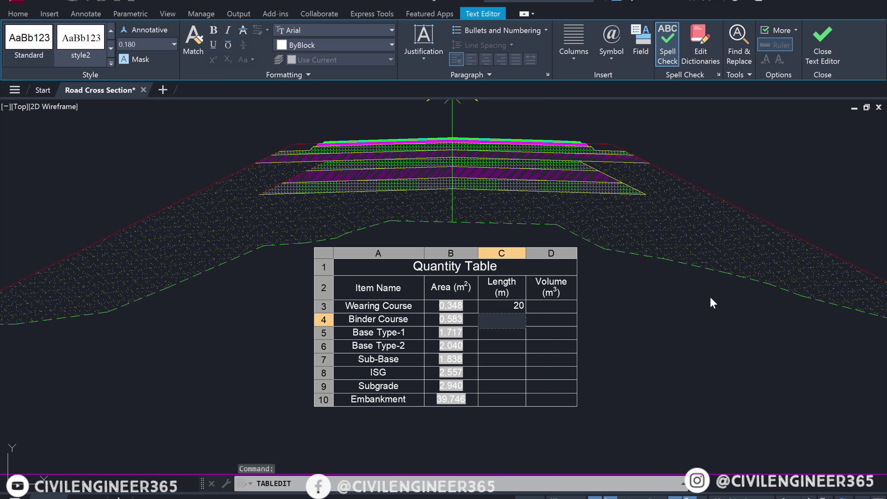
pyautogui.write('20')
pyautogui.press('Return')
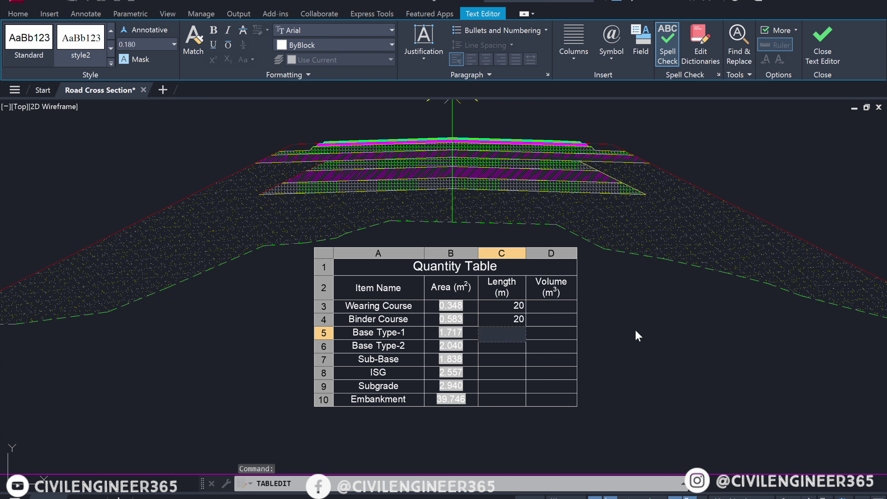
pyautogui.click(635, 329)
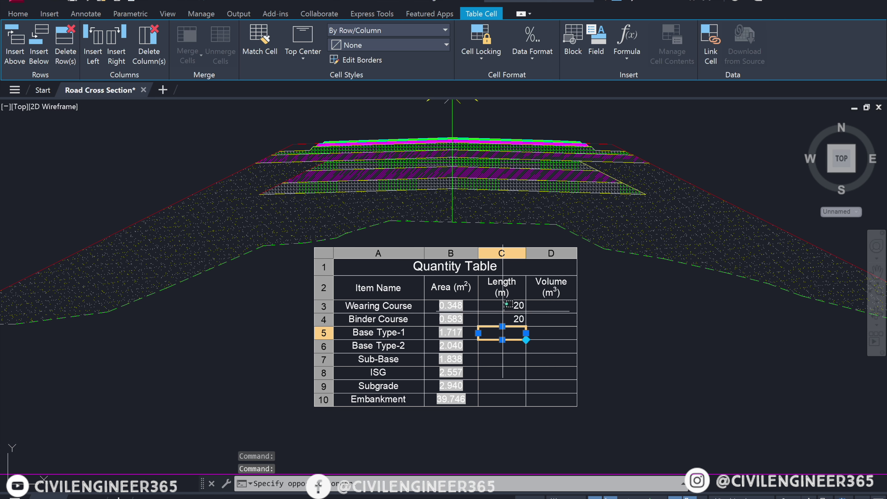
pyautogui.moveTo(509, 303); pyautogui.dragTo(506, 319)
pyautogui.rightClick(504, 320)
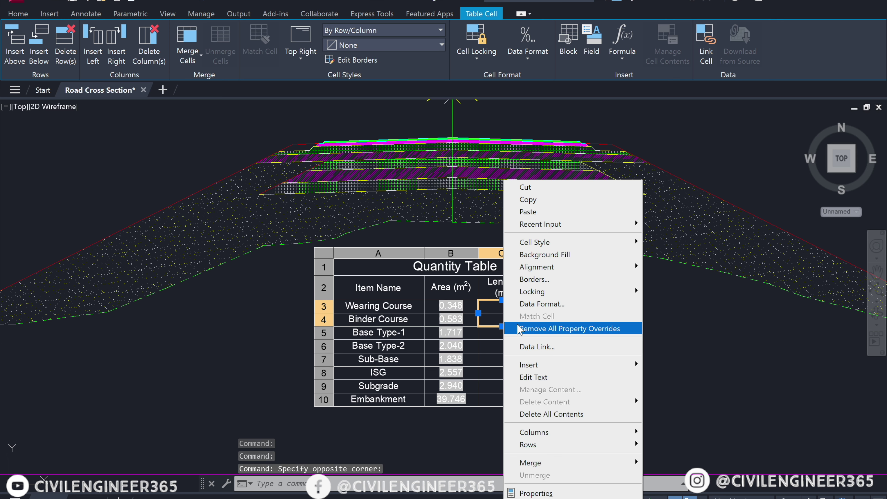
pyautogui.moveTo(537, 266)
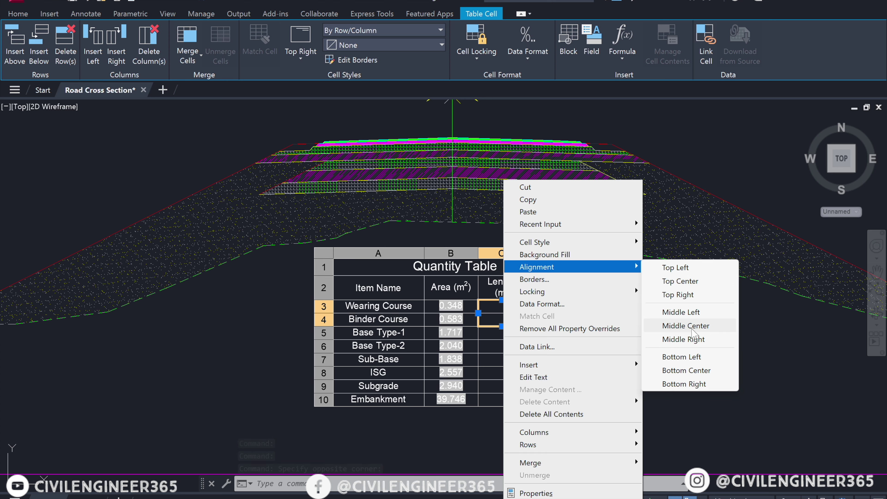
pyautogui.click(692, 330)
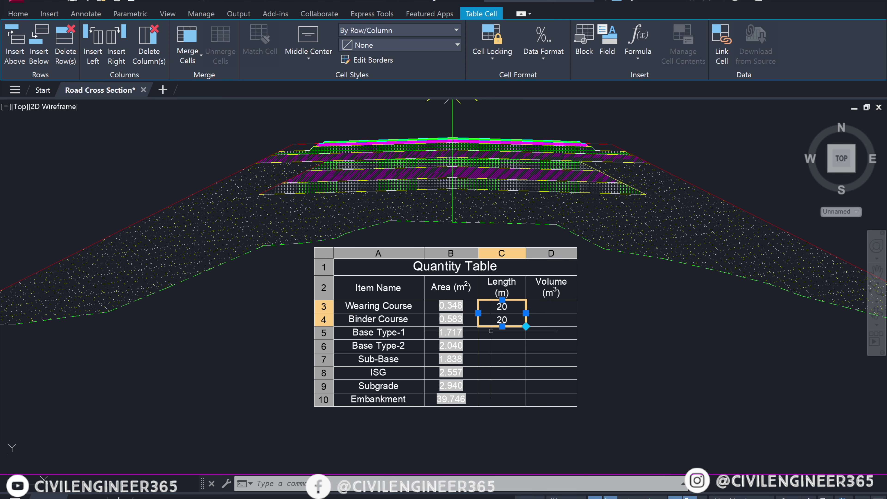
# Autofill 20 down the Length column through row 10.
pyautogui.click(526, 326)
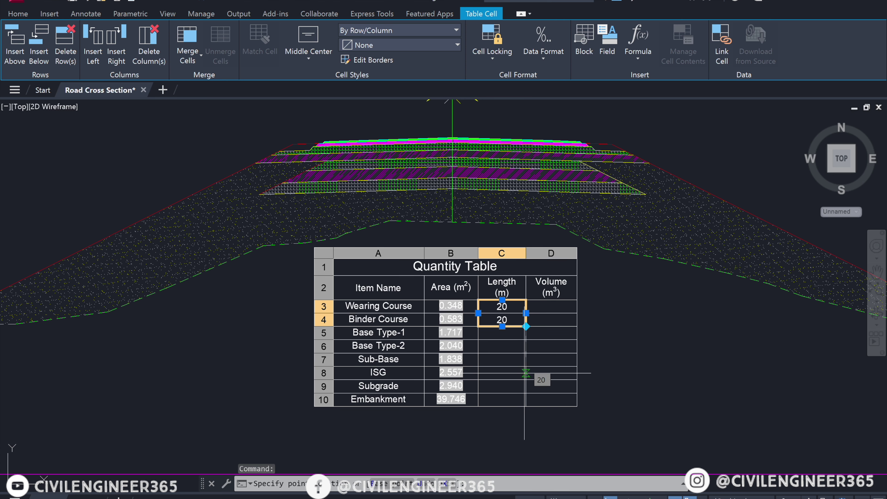
pyautogui.click(526, 407)
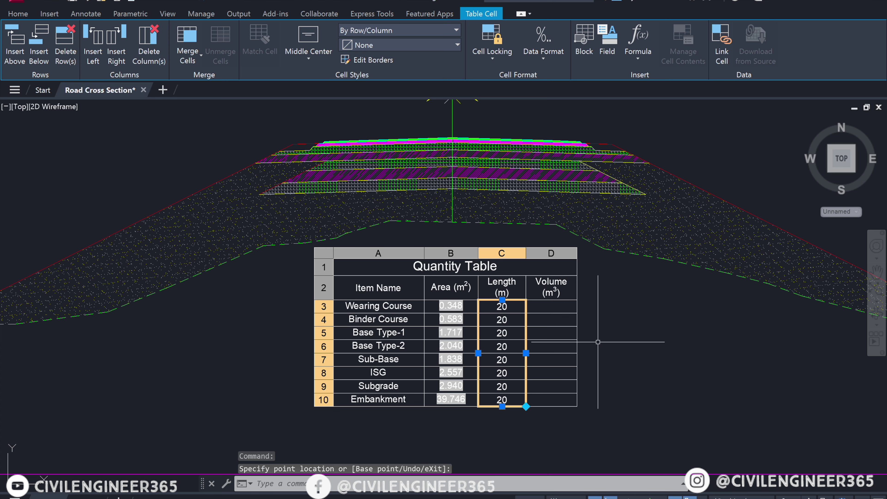
pyautogui.press('Escape')
pyautogui.click(564, 309)
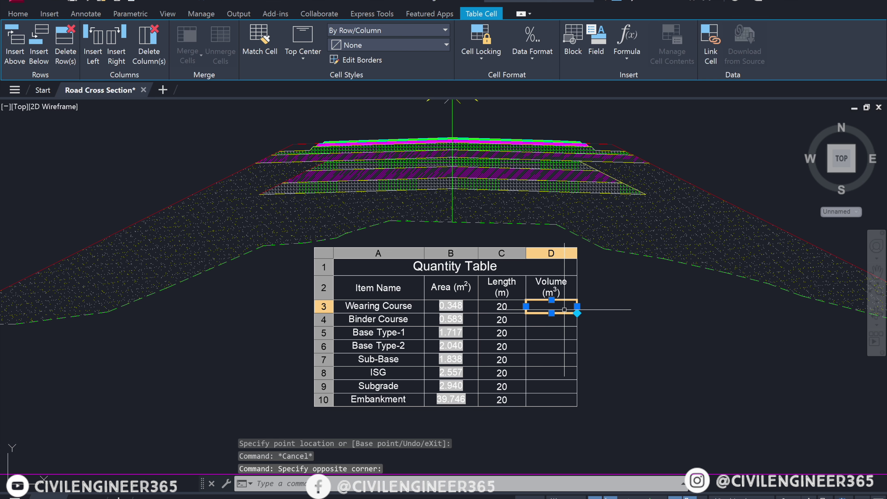
# Enter the D3 formula =(B3+B3)/2*C3 as Decimal 0.000, showing 6.952.
pyautogui.doubleClick(564, 309)
pyautogui.write('=')
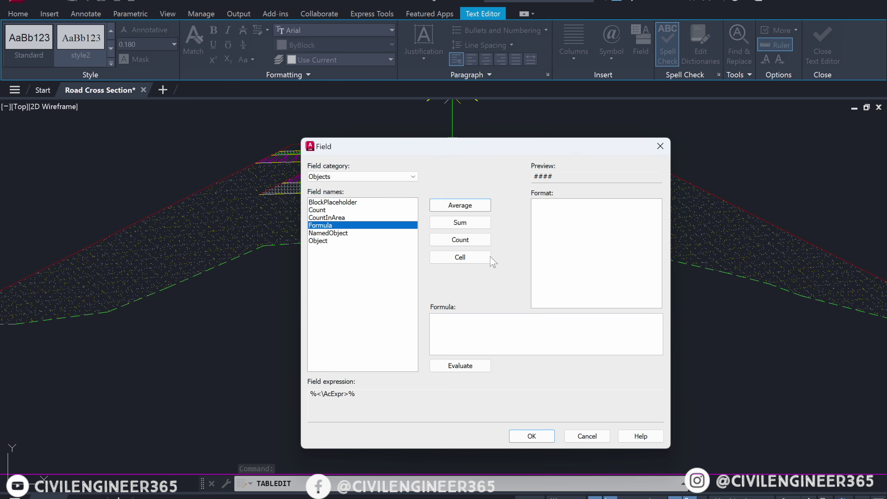
pyautogui.click(465, 329)
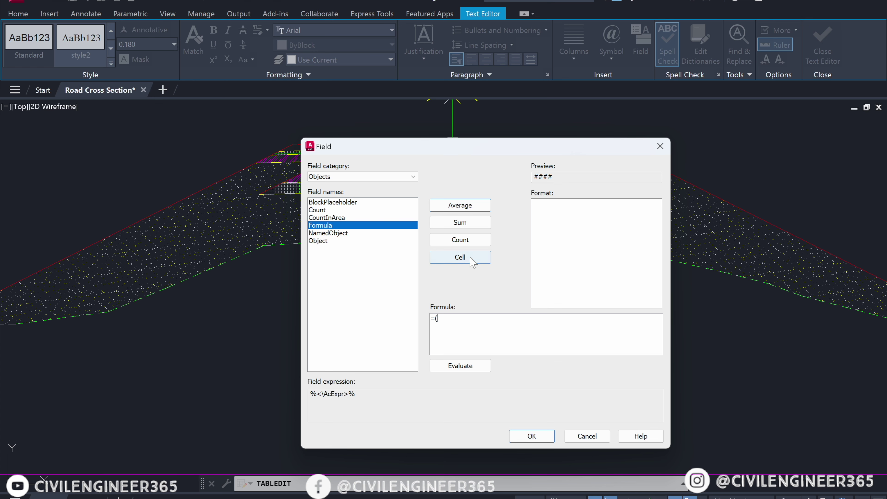
pyautogui.click(460, 257)
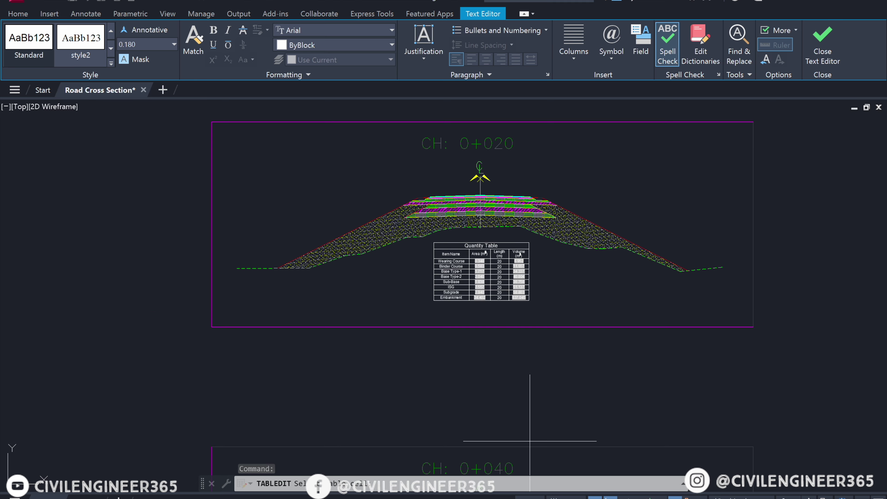
pyautogui.scroll(5, 484, 261)
pyautogui.scroll(3, 484, 261)
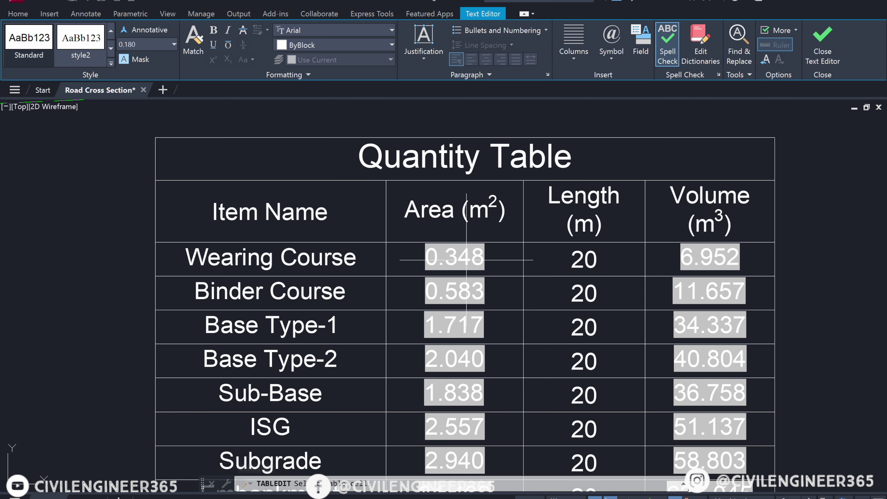
pyautogui.click(467, 260)
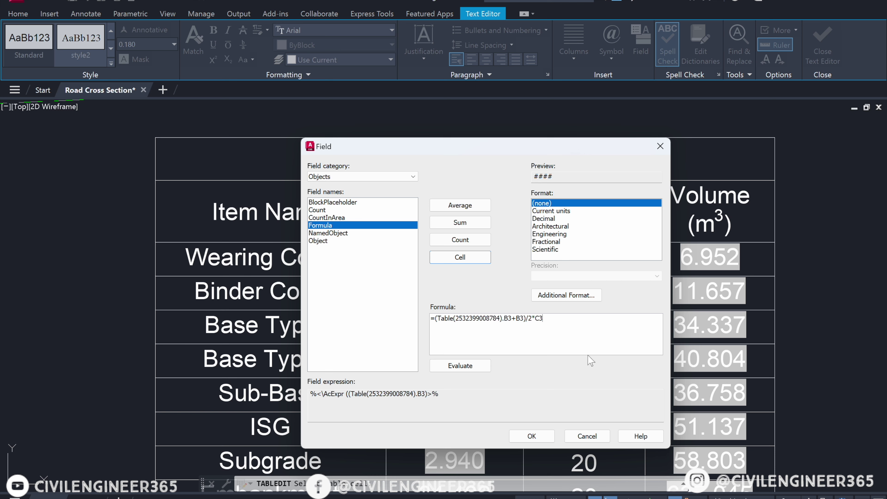
pyautogui.click(545, 218)
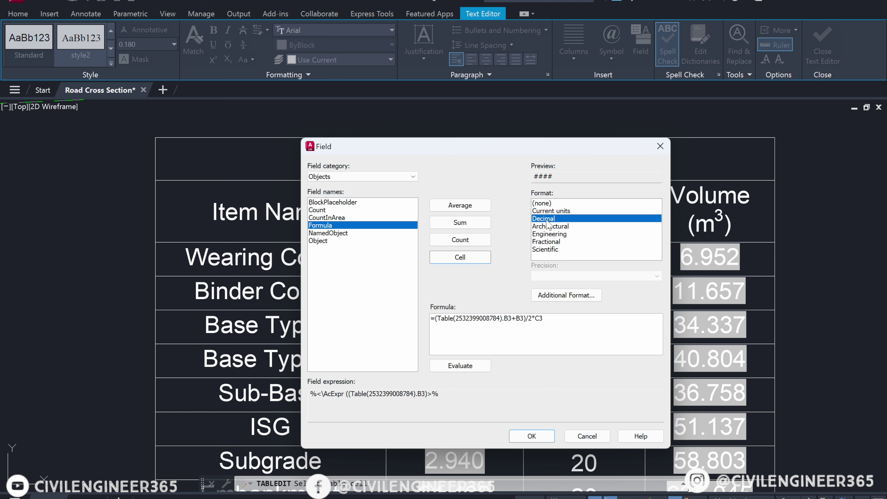
pyautogui.click(620, 277)
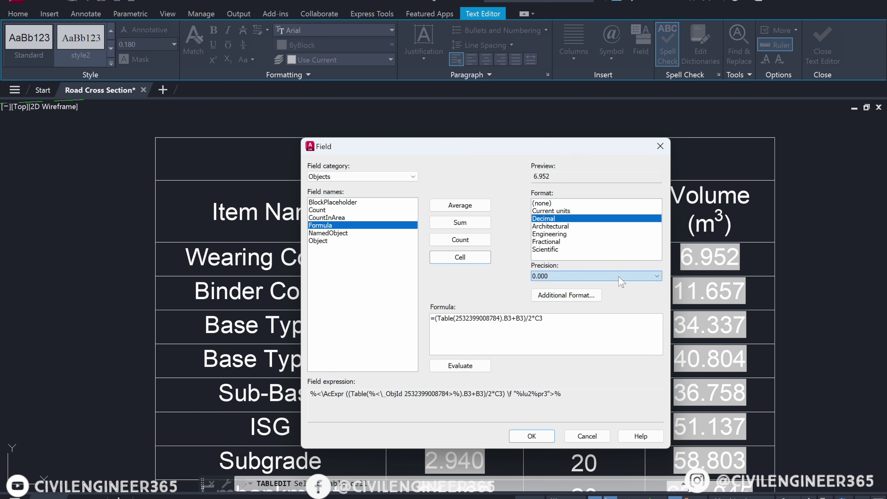
pyautogui.click(536, 439)
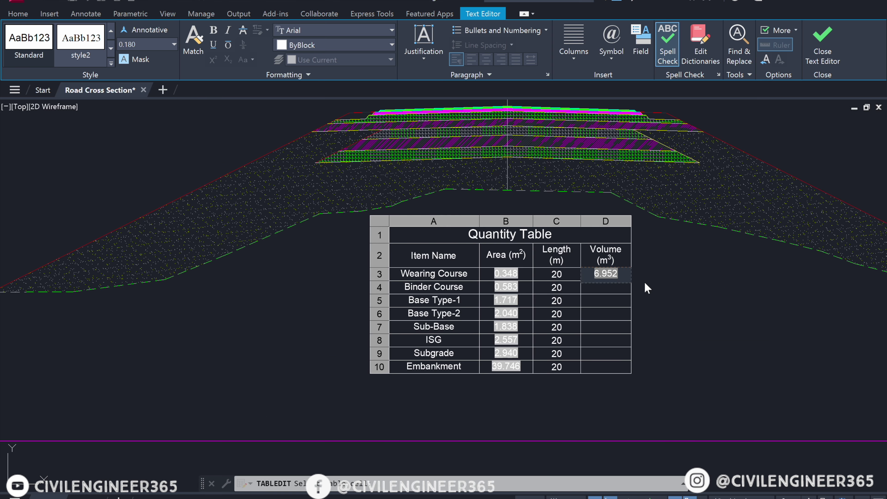
# Copy the D3 volume formula down to D10, filling volumes 6.952 through 741.474.
pyautogui.press('Escape')
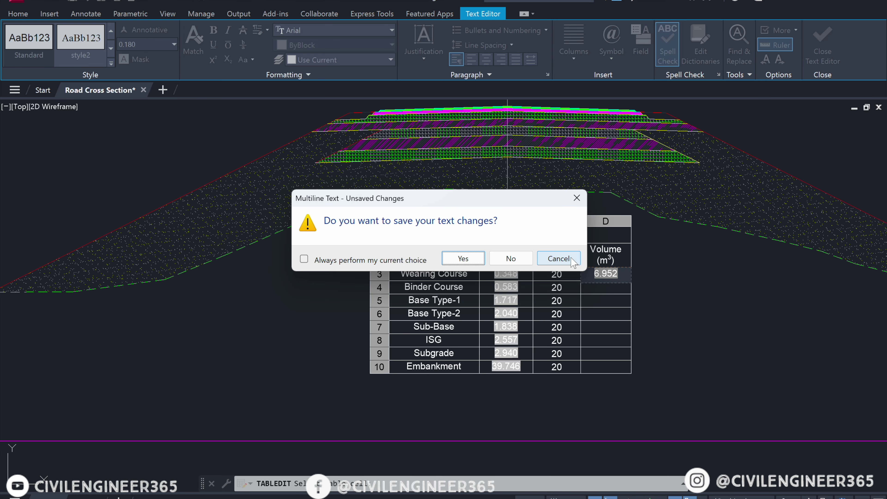
pyautogui.click(572, 260)
pyautogui.click(647, 273)
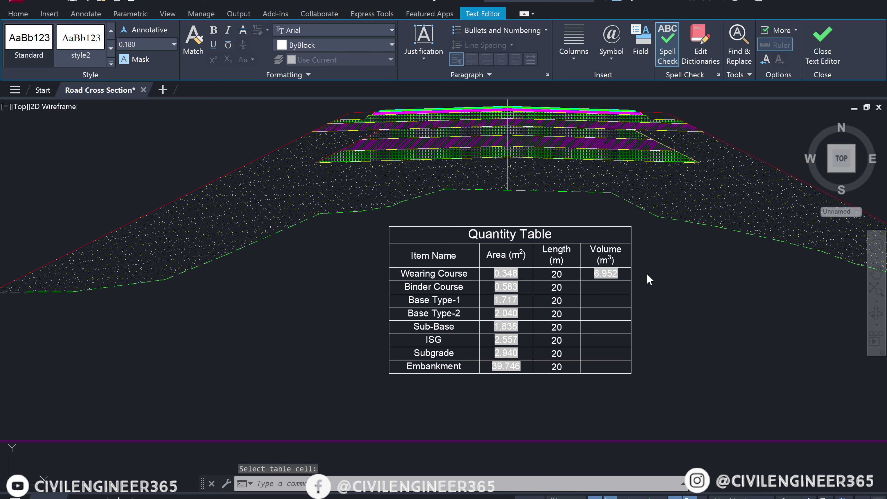
pyautogui.click(623, 274)
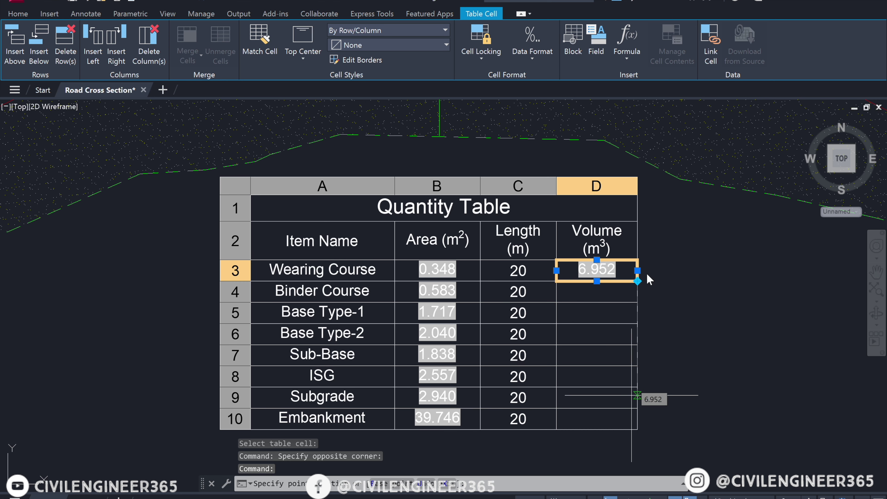
pyautogui.click(637, 429)
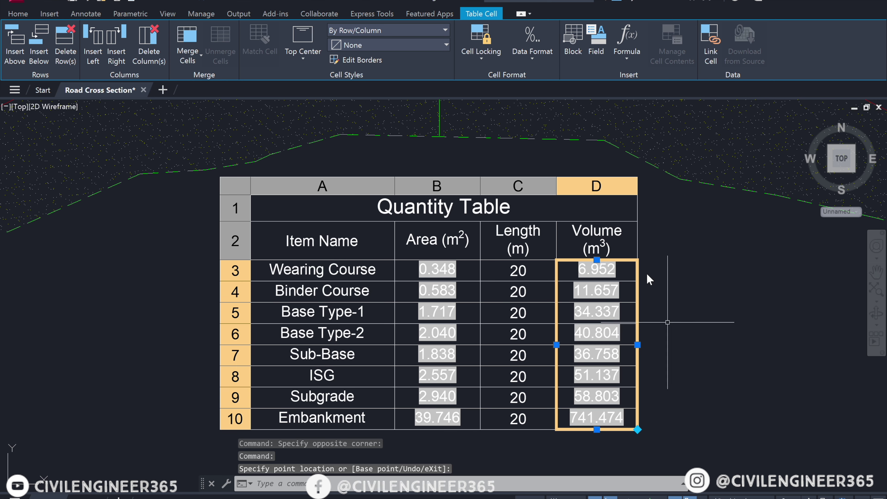
pyautogui.press('Escape')
# Regenerate the drawing with RE to refresh the table display.
pyautogui.scroll(-2, 646, 273)
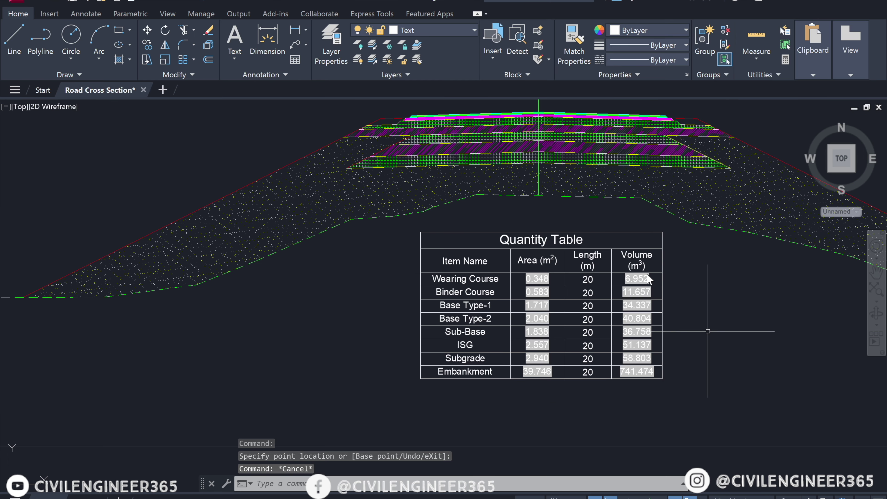
pyautogui.moveTo(708, 331); pyautogui.dragTo(666, 294, button='middle')
pyautogui.write('re')
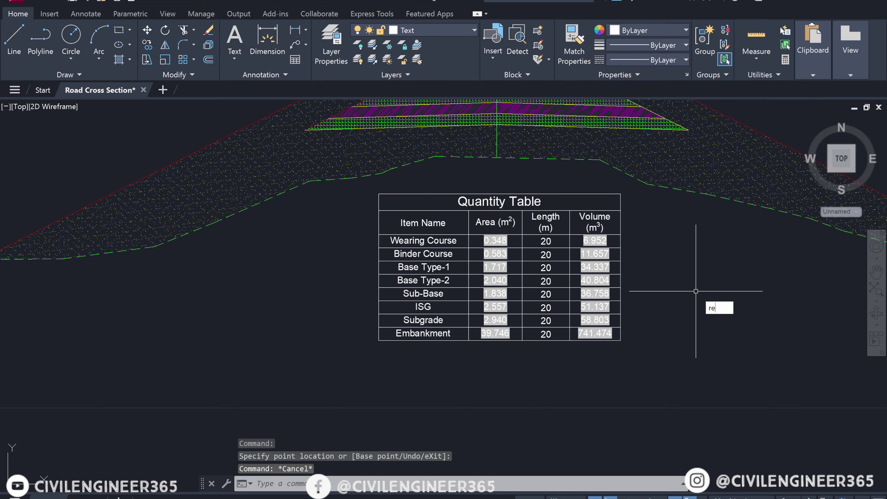
pyautogui.press('Return')
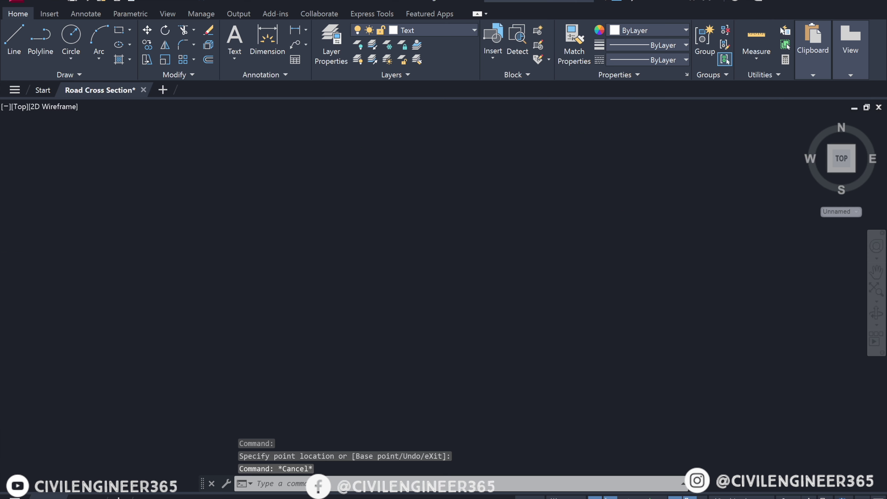
# Start a Formula field in the Total Quantity Table's Wearing Course volume cell B3.
pyautogui.moveTo(689, 301); pyautogui.dragTo(634, 240, button='middle')
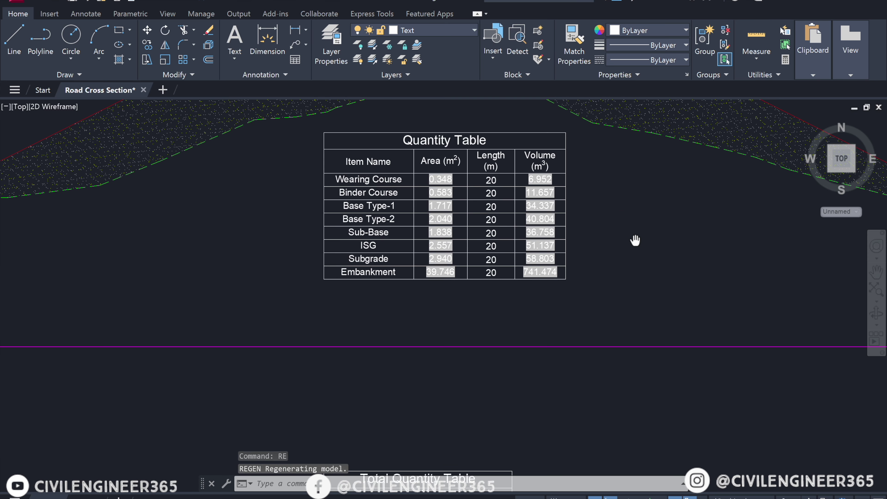
pyautogui.scroll(-3, 633, 241)
pyautogui.scroll(-3, 633, 242)
pyautogui.scroll(4, 600, 287)
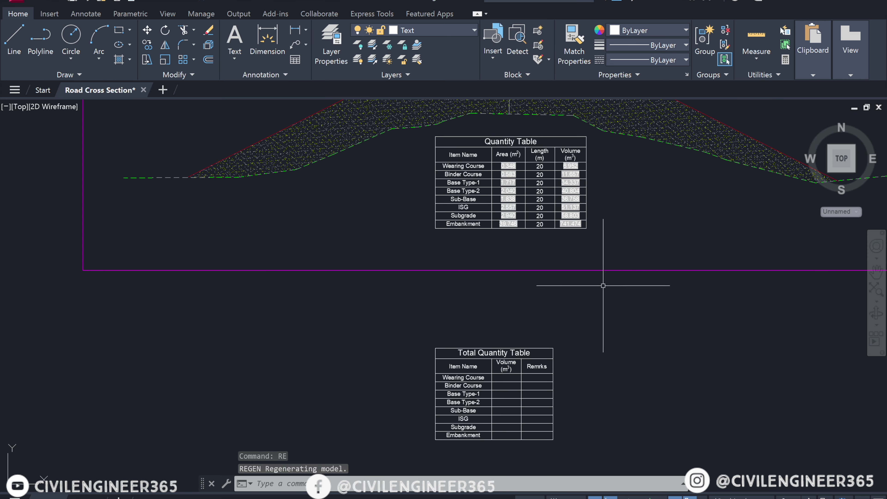
pyautogui.click(538, 379)
pyautogui.scroll(2, 511, 390)
pyautogui.scroll(1, 507, 367)
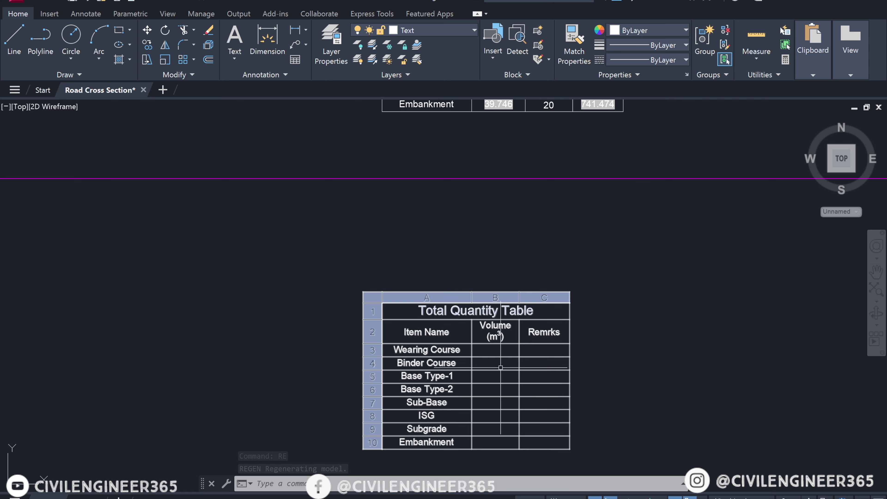
pyautogui.scroll(2, 501, 342)
pyautogui.click(501, 343)
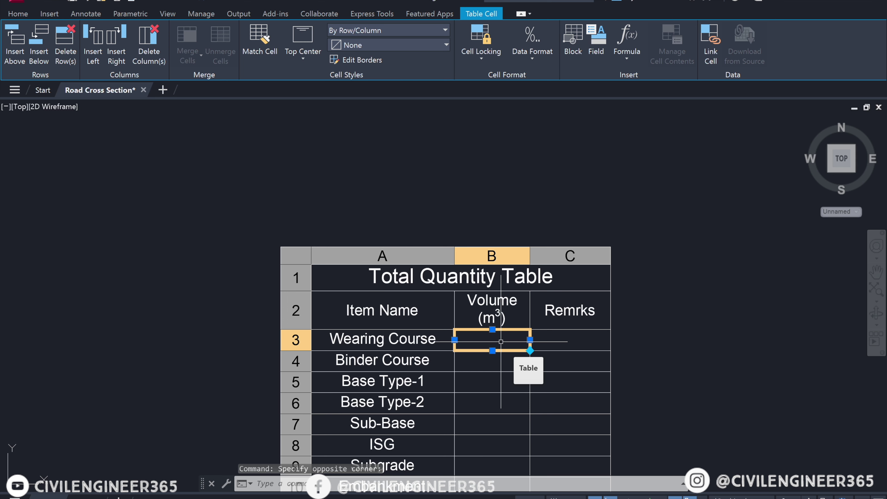
pyautogui.write('=')
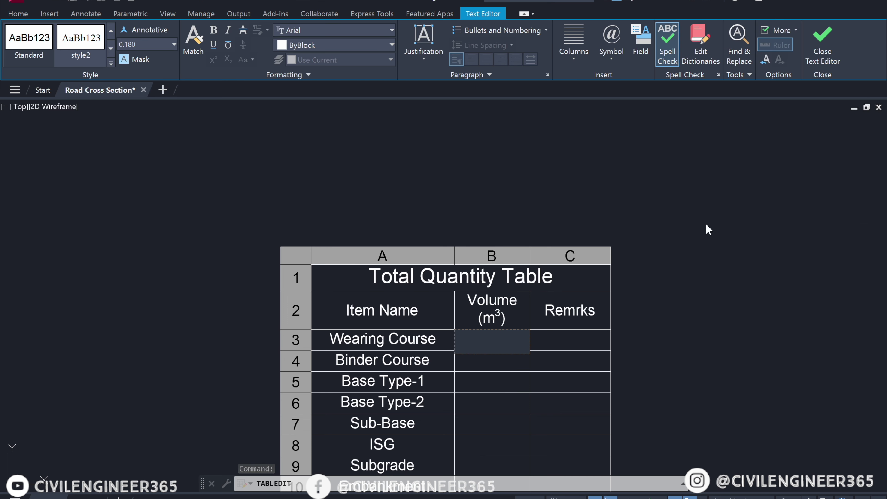
pyautogui.press('Escape')
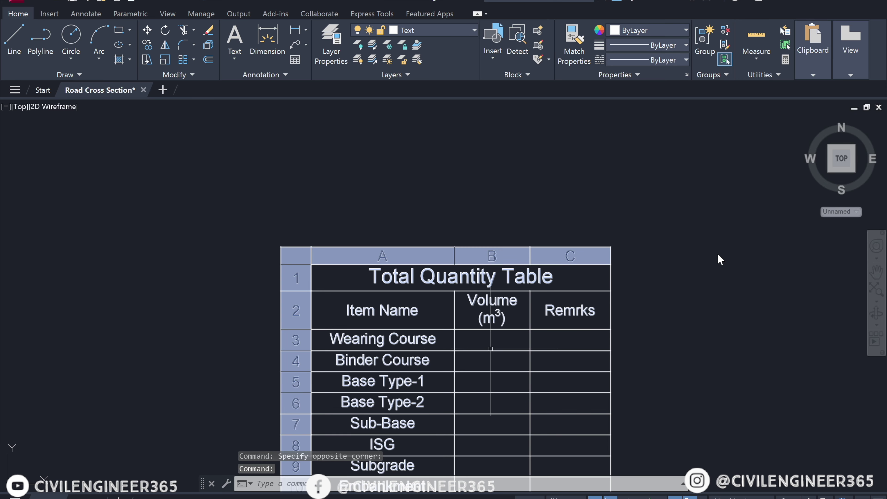
pyautogui.click(491, 339)
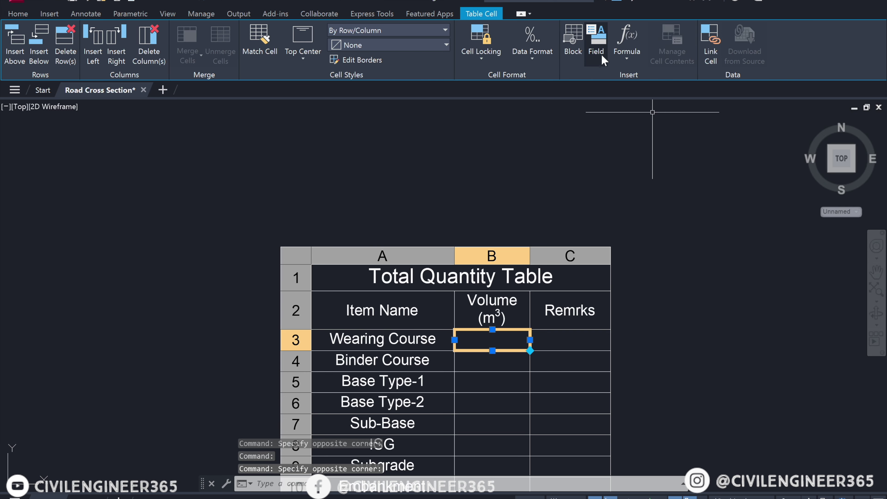
pyautogui.click(596, 41)
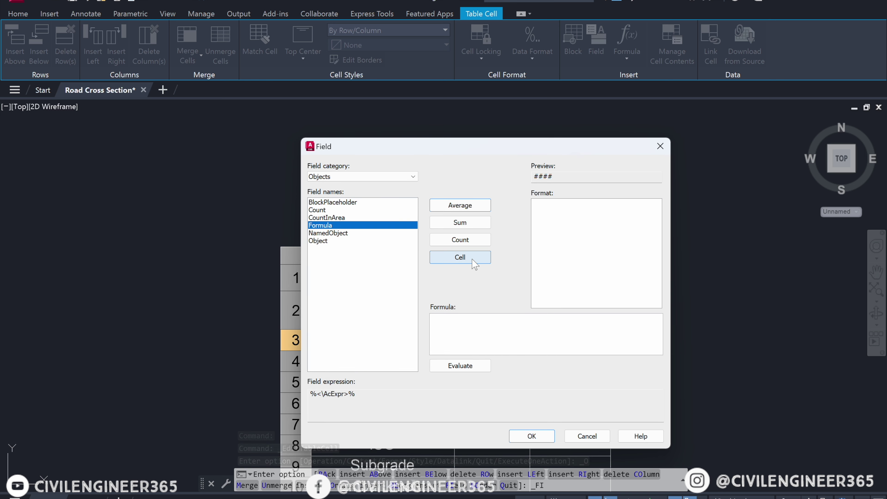
# Reference the CH 0+040 table's Wearing Course volume cell D3 in the formula.
pyautogui.click(472, 259)
pyautogui.scroll(-5, 497, 259)
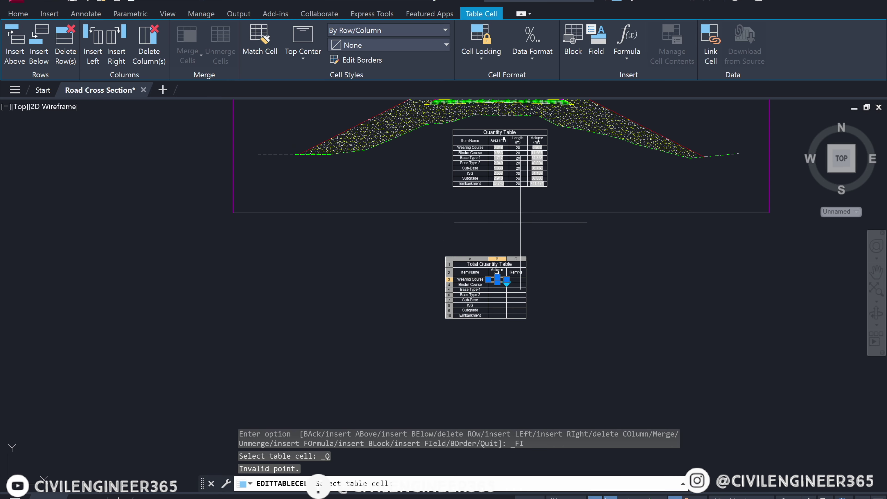
pyautogui.moveTo(550, 194); pyautogui.dragTo(542, 285, button='middle')
pyautogui.scroll(-2, 542, 285)
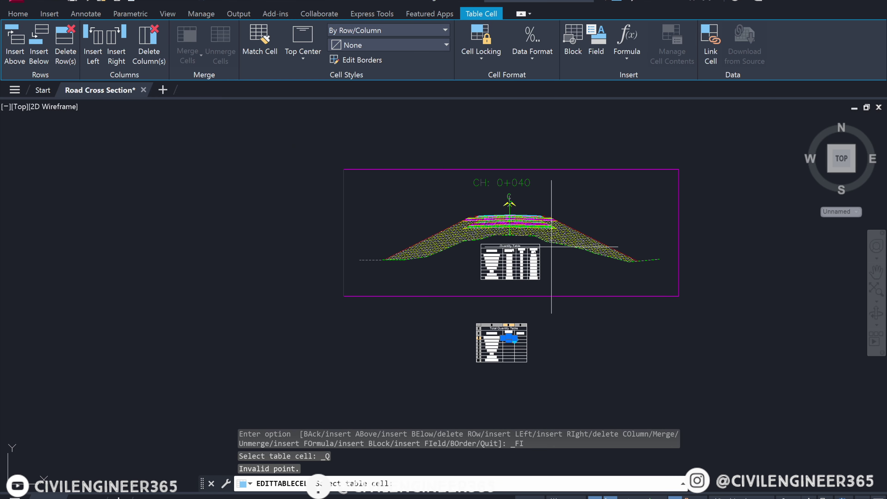
pyautogui.moveTo(561, 384); pyautogui.dragTo(523, 196, button='middle')
pyautogui.scroll(2, 517, 207)
pyautogui.scroll(4, 517, 207)
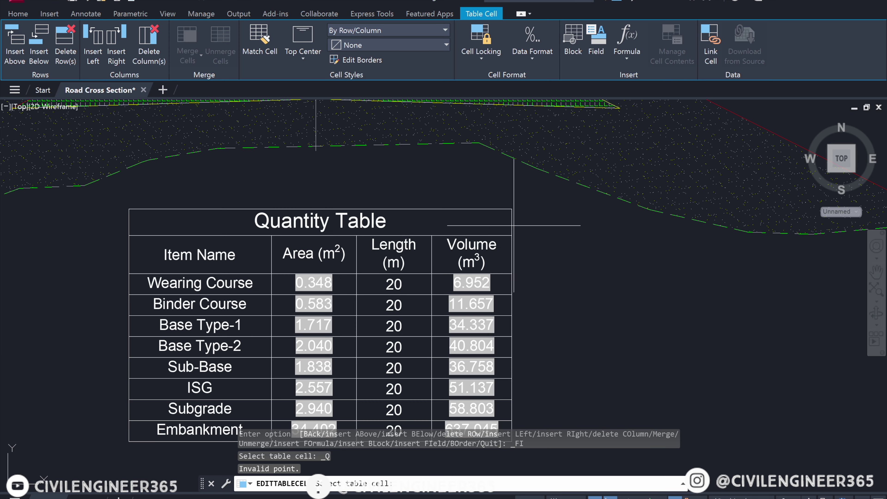
pyautogui.scroll(2, 486, 280)
pyautogui.click(477, 284)
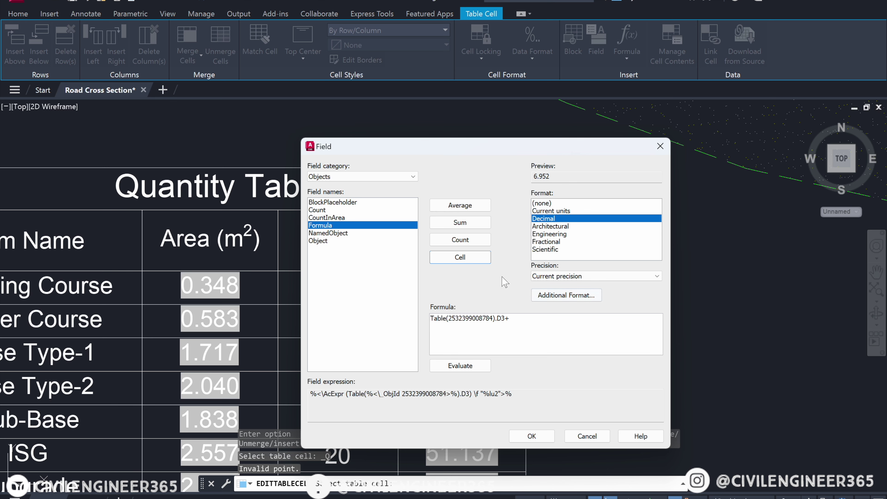
# Add the next chainage table's Wearing Course volume D3 to the formula.
pyautogui.click(472, 263)
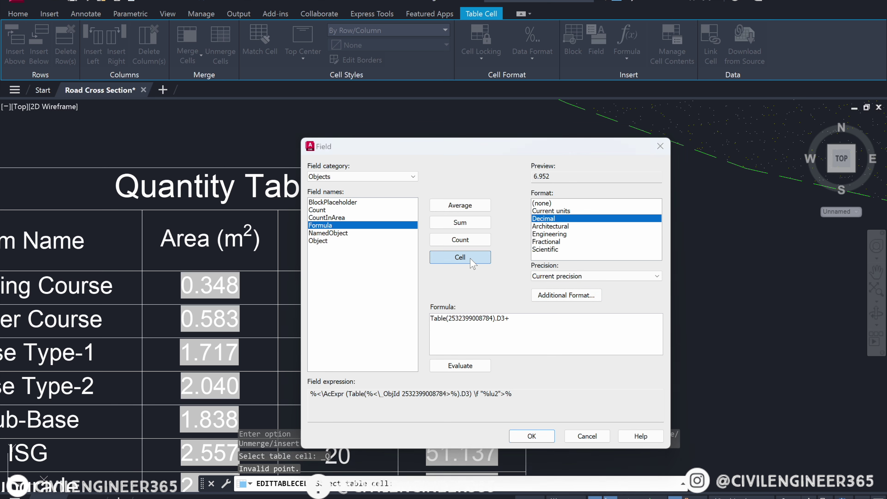
pyautogui.scroll(-5, 473, 239)
pyautogui.scroll(-3, 472, 239)
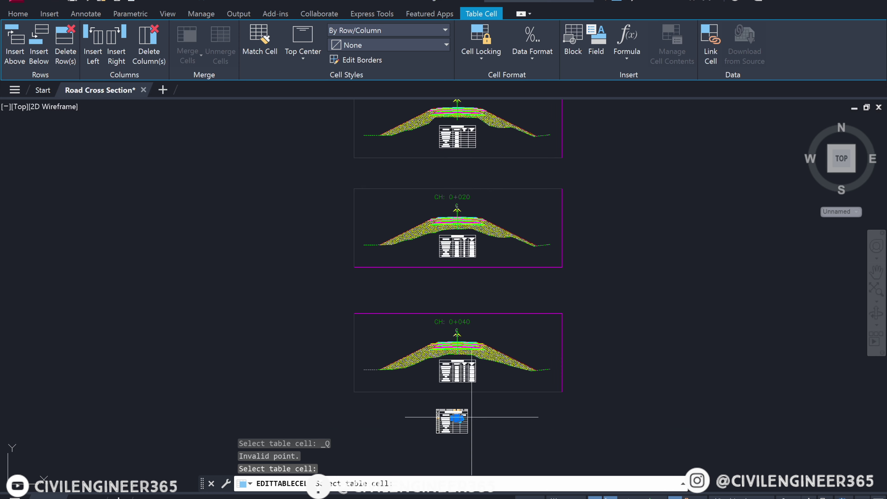
pyautogui.scroll(7, 461, 402)
pyautogui.scroll(4, 473, 340)
pyautogui.scroll(4, 474, 340)
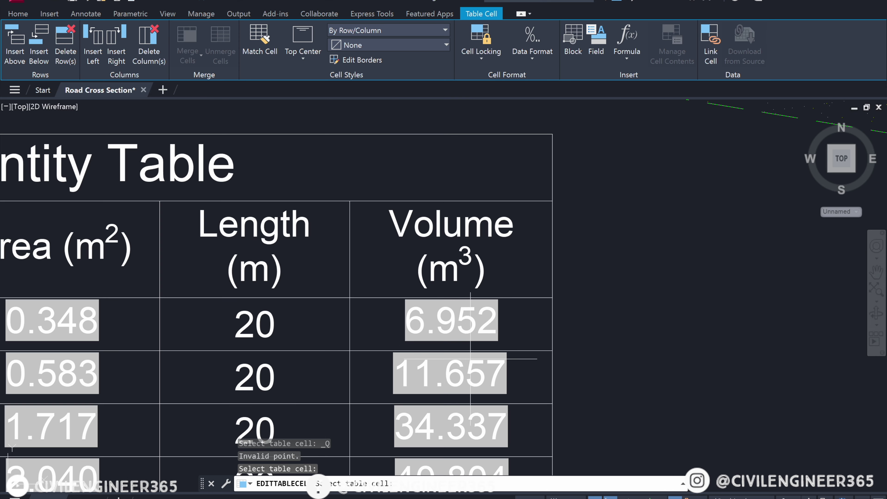
pyautogui.click(454, 325)
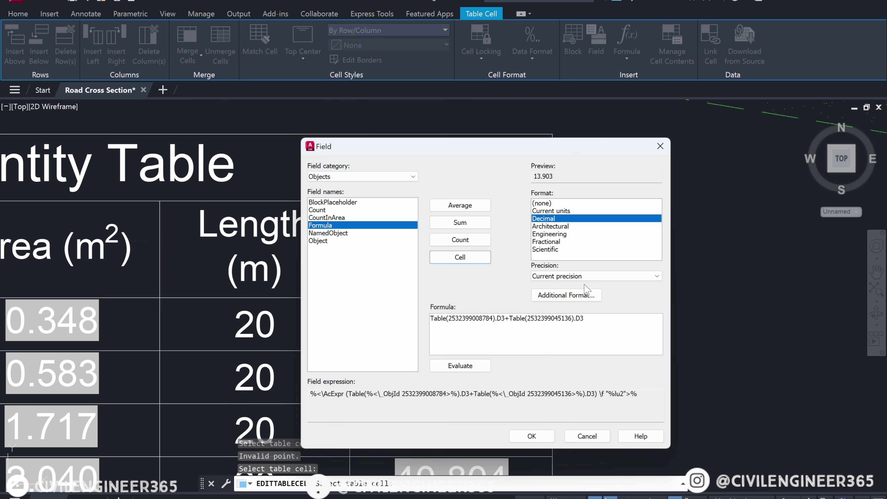
# Set the field precision to 0.000 and confirm, giving a 13.903 total.
pyautogui.click(646, 276)
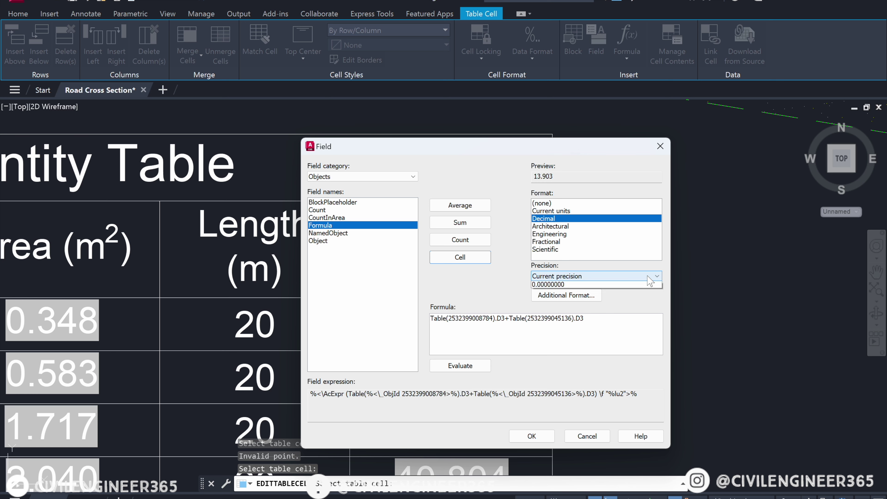
pyautogui.click(552, 317)
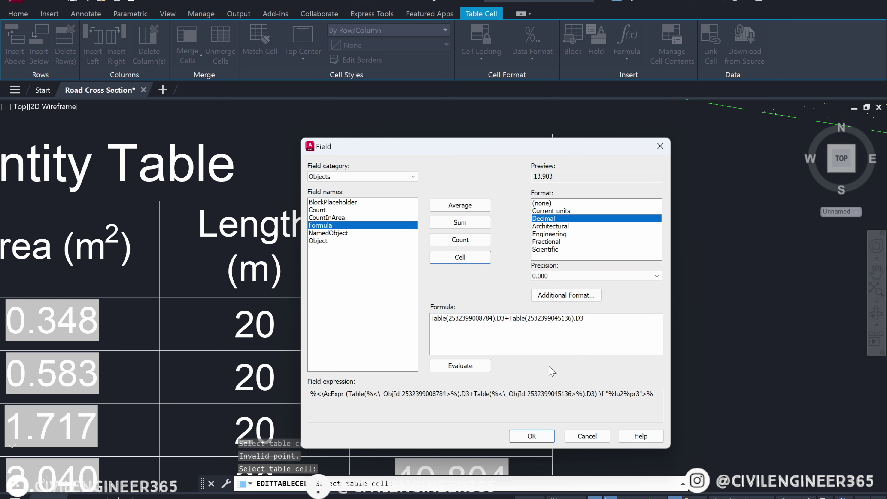
pyautogui.click(531, 436)
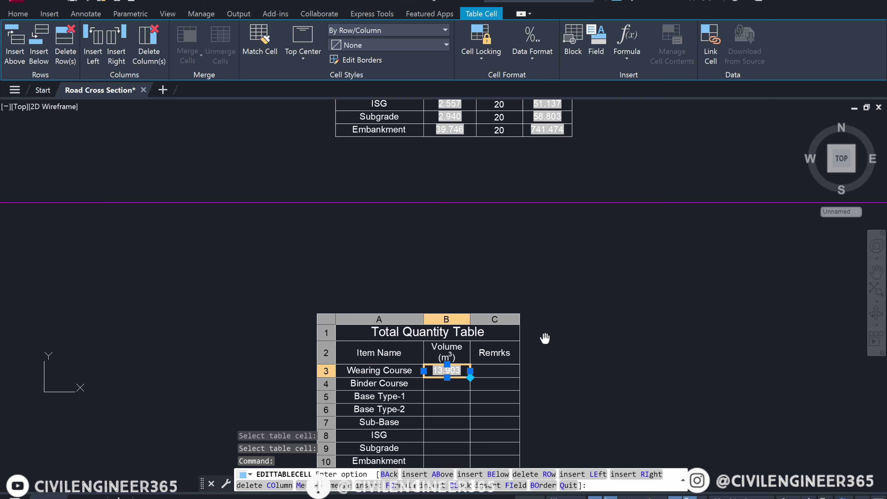
pyautogui.scroll(2, 482, 336)
pyautogui.press('Escape')
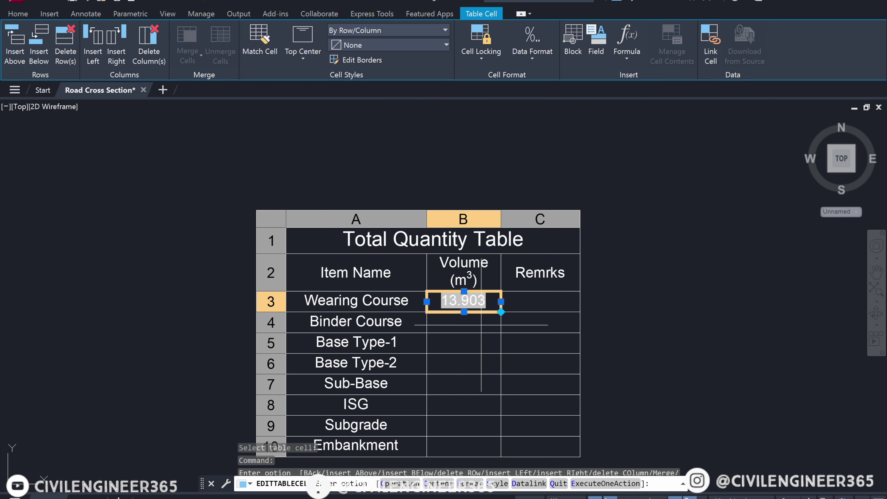
pyautogui.press('Escape')
pyautogui.click(499, 309)
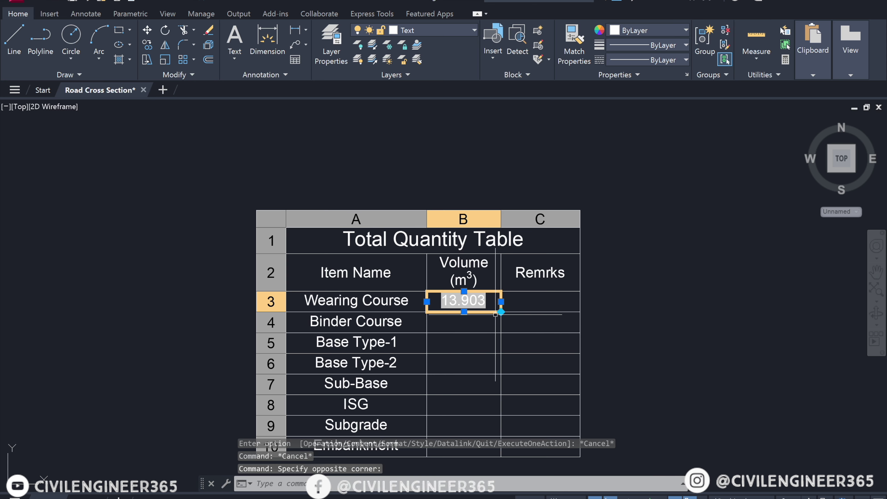
# Autofill the B3 total formula down to row 10, giving Embankment 1378.519.
pyautogui.moveTo(540, 334); pyautogui.dragTo(560, 308, button='middle')
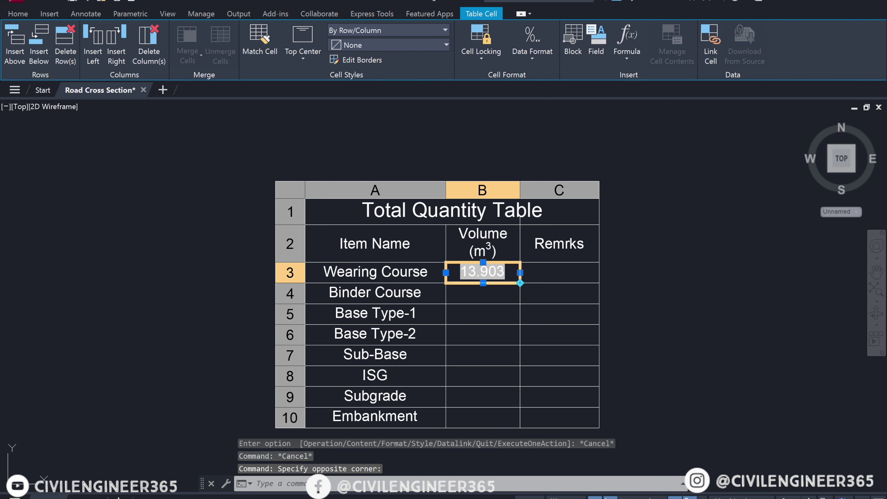
pyautogui.click(520, 283)
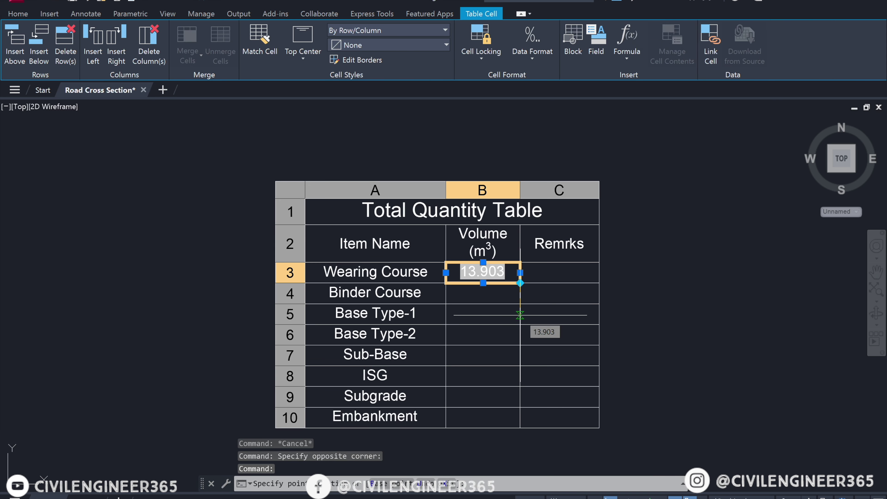
pyautogui.click(520, 428)
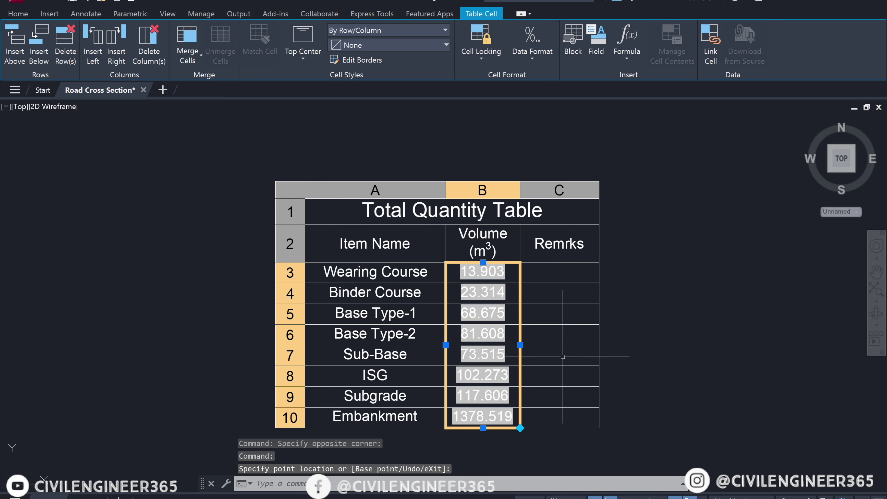
pyautogui.press('Escape')
pyautogui.press('Escape')
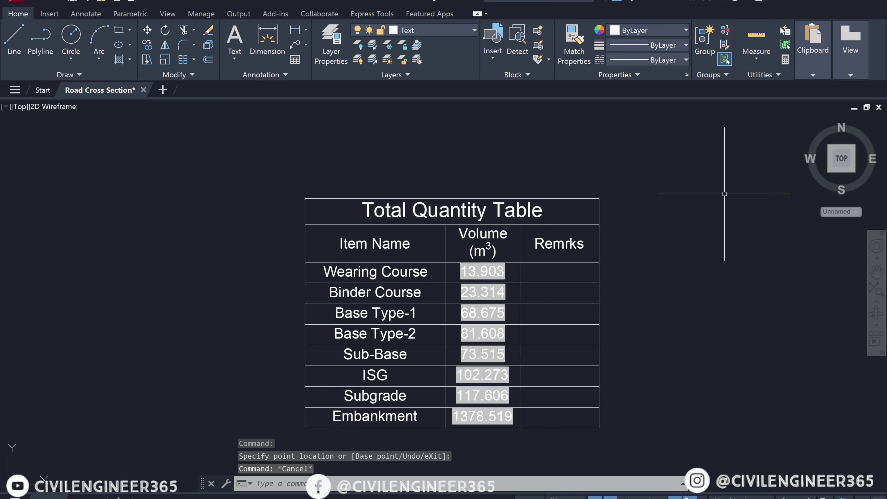
pyautogui.click(457, 370)
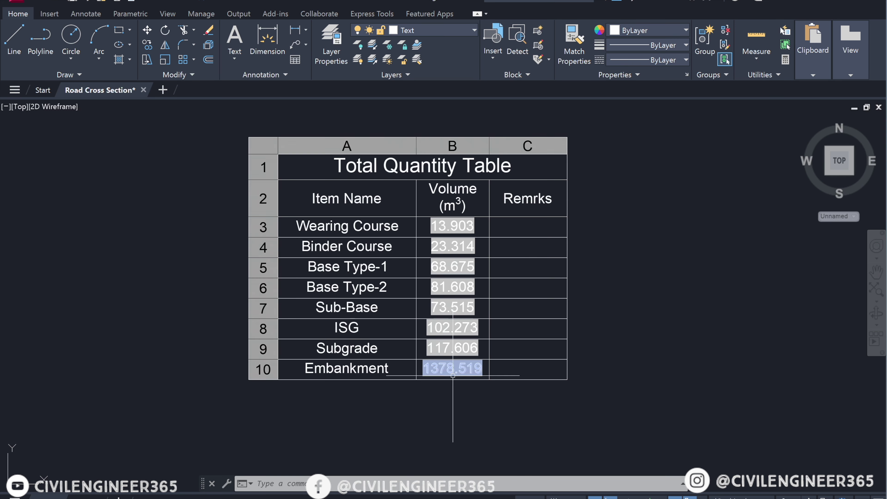
pyautogui.press('Escape')
# Pan and zoom the view over to the chainage Quantity Tables.
pyautogui.scroll(-2, 625, 297)
pyautogui.moveTo(626, 297)
pyautogui.mouseDown(button='middle')
pyautogui.moveTo(632, 273)
pyautogui.moveTo(592, 418)
pyautogui.mouseUp(button='middle')
pyautogui.scroll(2, 593, 175)
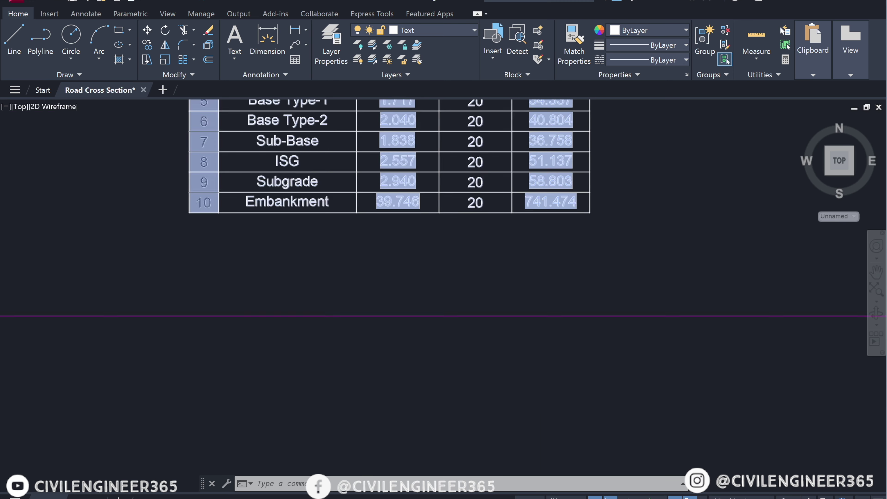
pyautogui.scroll(5, 593, 176)
pyautogui.scroll(-1, 594, 176)
pyautogui.scroll(-1, 414, 363)
pyautogui.scroll(-4, 491, 276)
pyautogui.scroll(-2, 490, 277)
pyautogui.scroll(3, 564, 254)
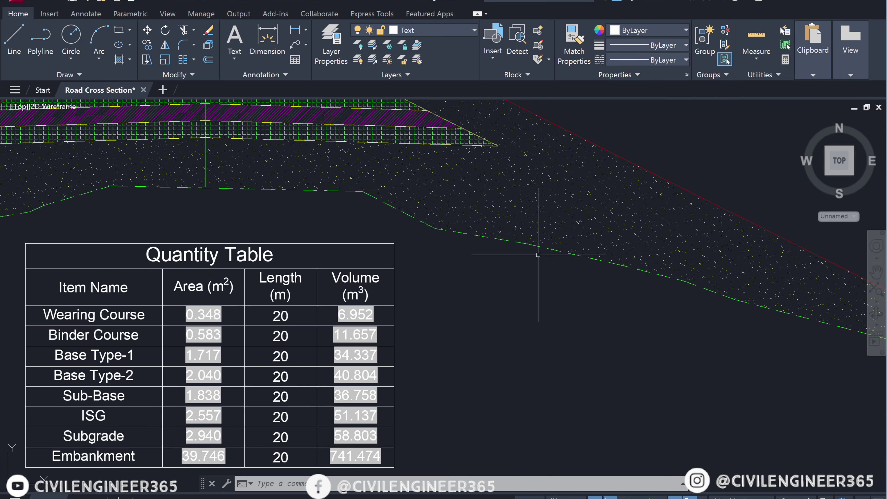
pyautogui.scroll(1, 534, 250)
# Lower two vertices of the green existing-ground line to enlarge the embankment.
pyautogui.click(534, 250)
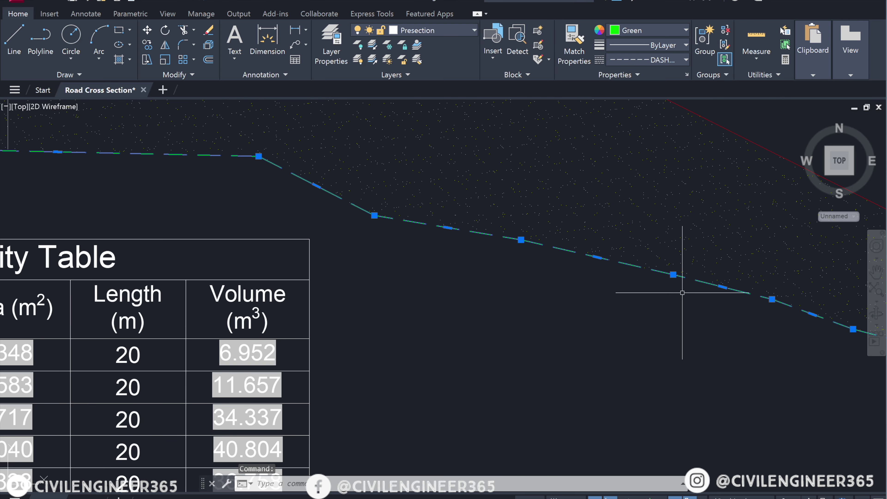
pyautogui.click(521, 240)
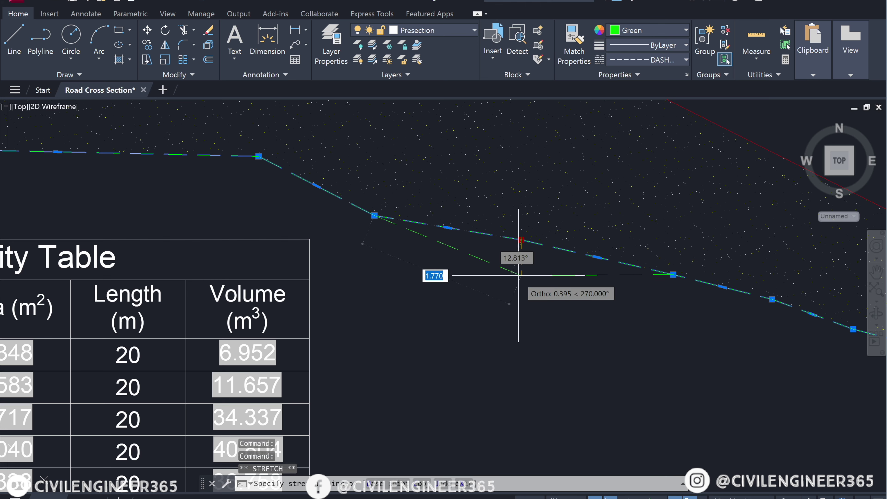
pyautogui.click(513, 298)
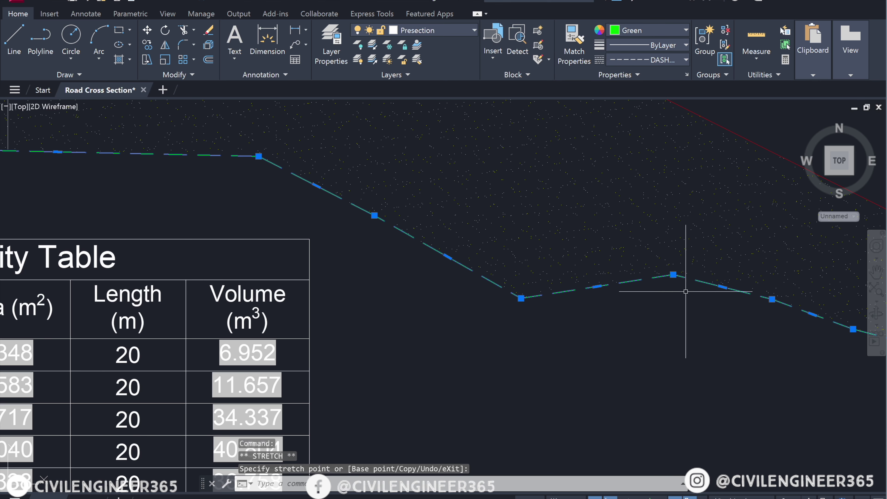
pyautogui.click(673, 307)
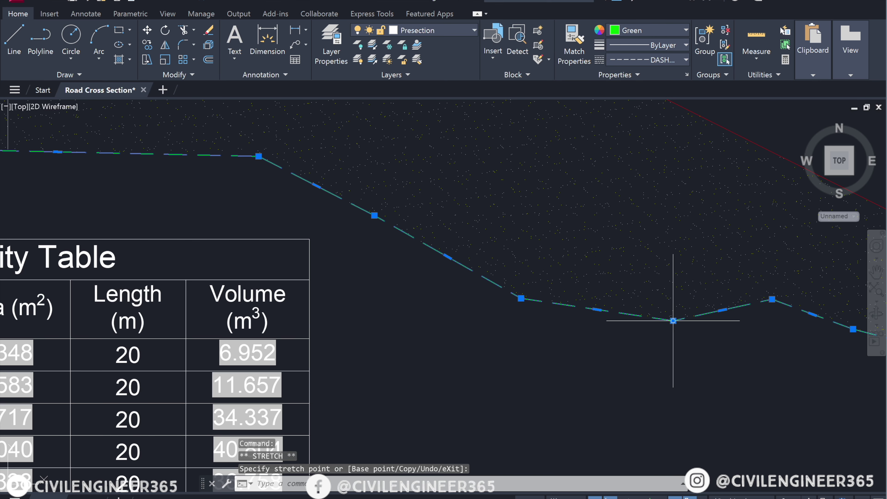
pyautogui.scroll(-3, 614, 357)
pyautogui.moveTo(614, 356); pyautogui.dragTo(599, 258, button='middle')
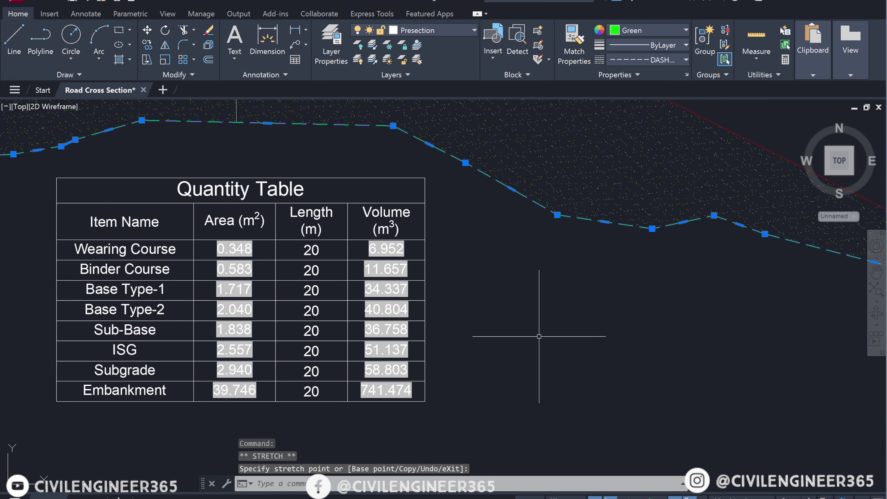
pyautogui.press('Escape')
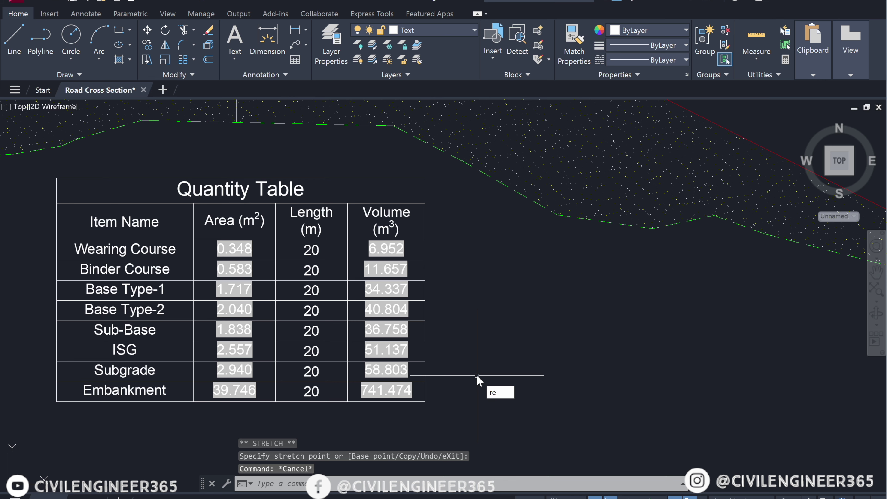
# Regenerate and check the Total Quantity Table's Embankment volume, now 1396.604.
pyautogui.press('Return')
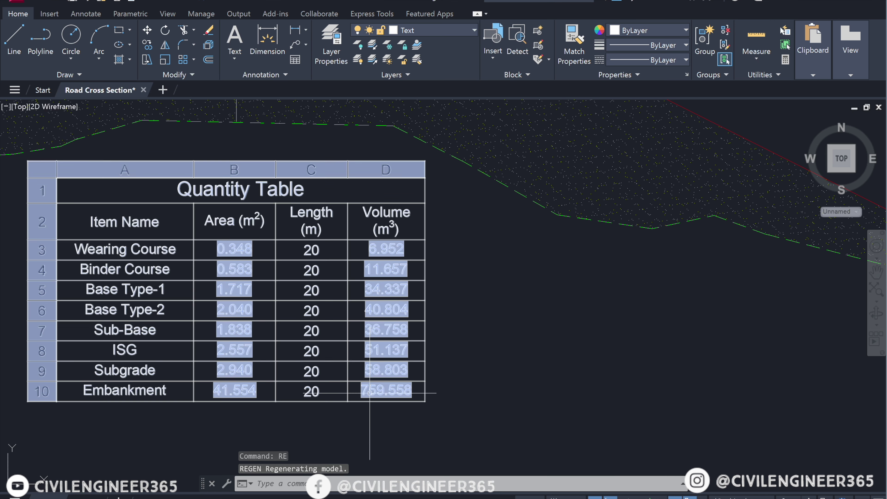
pyautogui.moveTo(368, 411); pyautogui.dragTo(432, 245, button='middle')
pyautogui.scroll(-5, 432, 245)
pyautogui.scroll(5, 394, 375)
pyautogui.scroll(3, 390, 382)
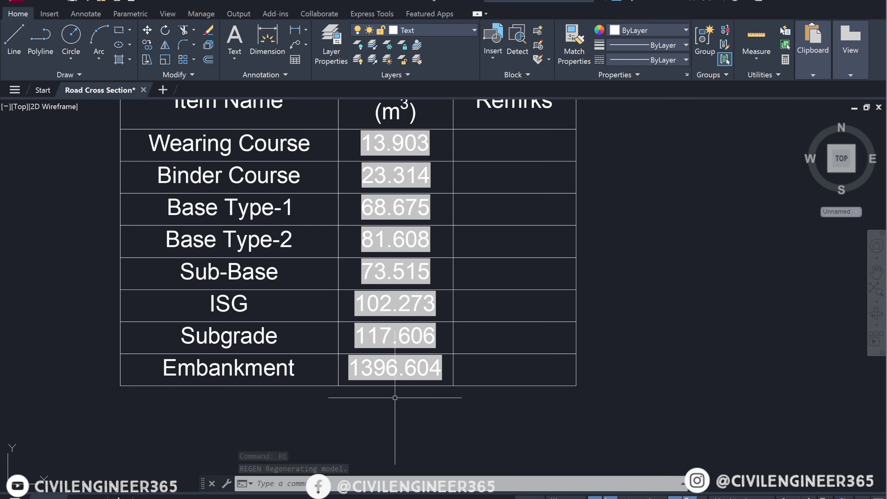